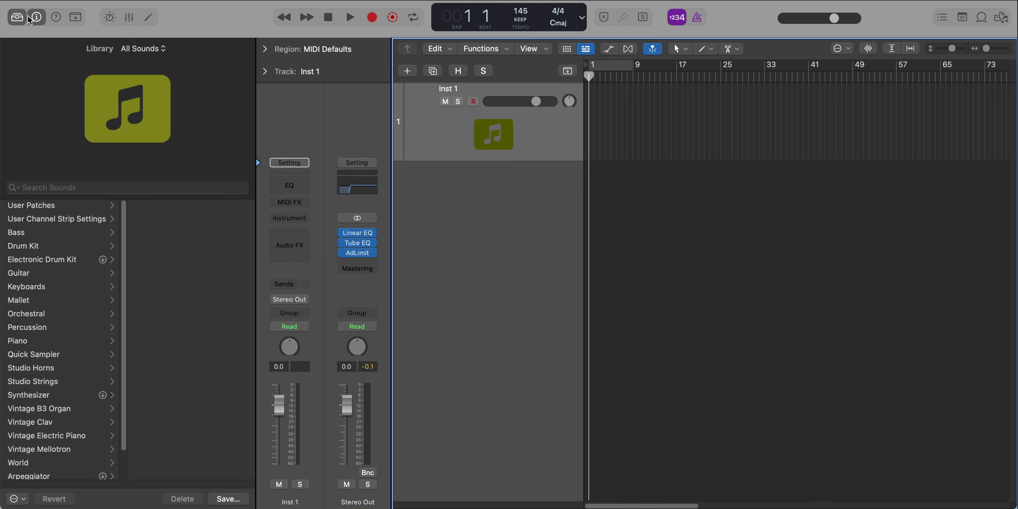
Load the Tubular Bells patch from Legacy > Logic > 10 Orchestral > 04 Tuned Percussion onto the instrument track
scroll(63, 391, down, 2)
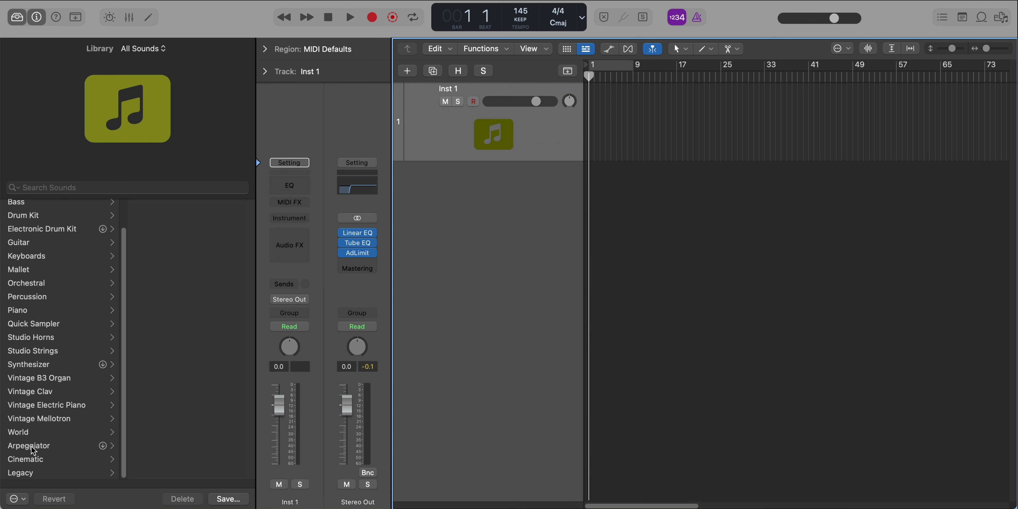
click(20, 473)
click(168, 209)
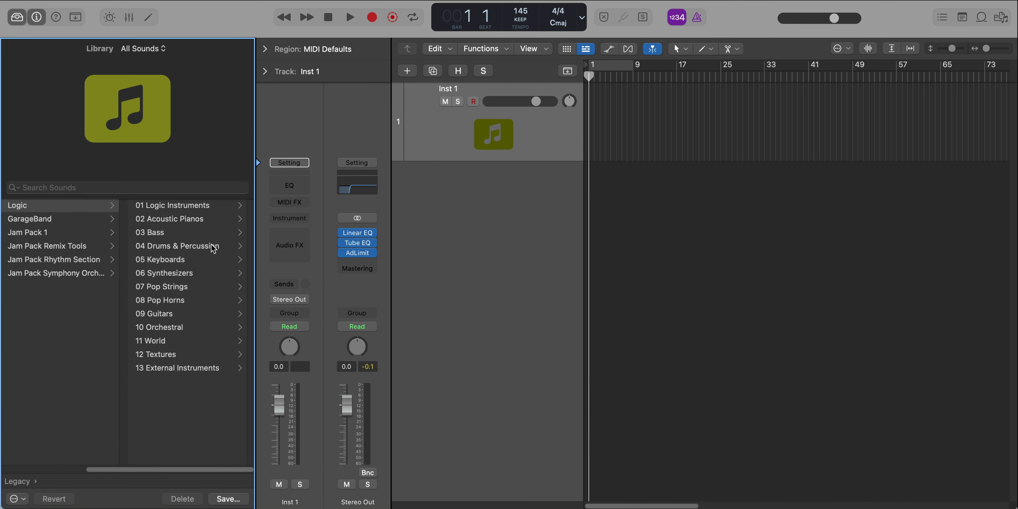
click(169, 326)
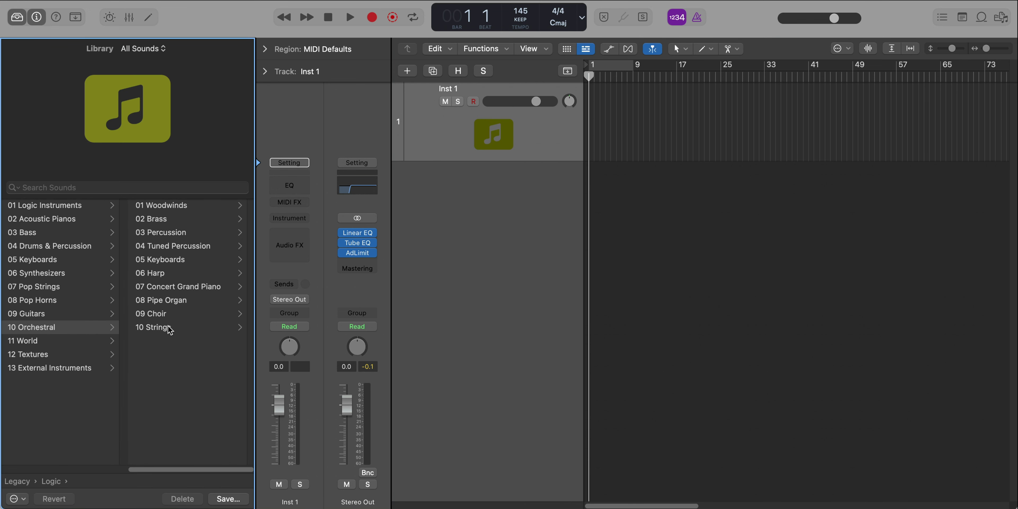
click(190, 246)
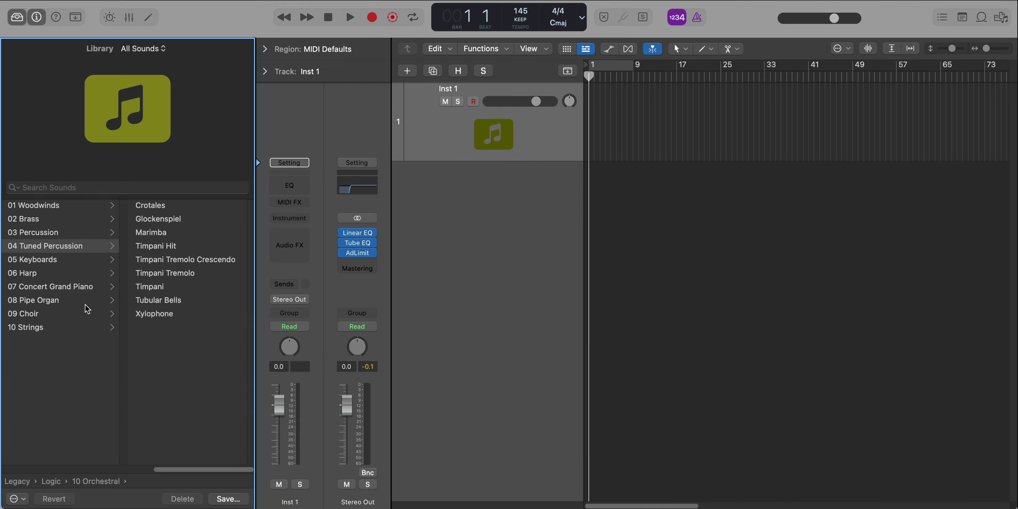
click(170, 302)
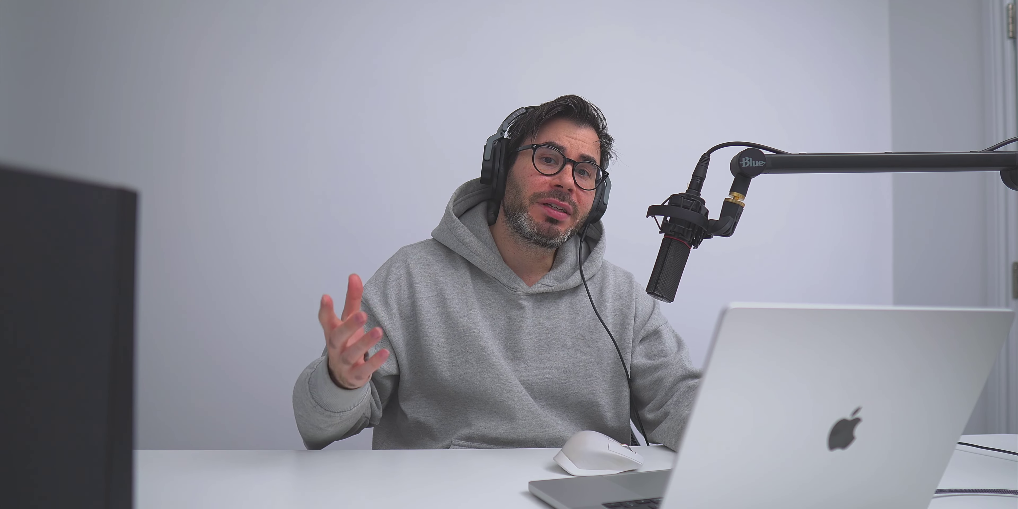
Enter one-beat notes in bar 1: B1 and E2 on beat 1, B2 on beat 2, E2 on beat 3, C3 on beat 4
click(343, 418)
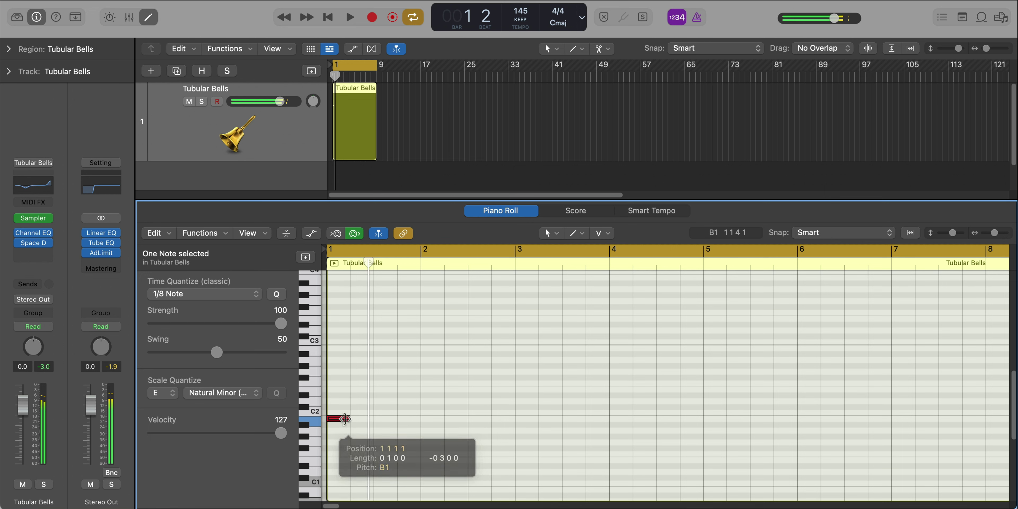
drag(343, 418, 344, 389)
click(364, 348)
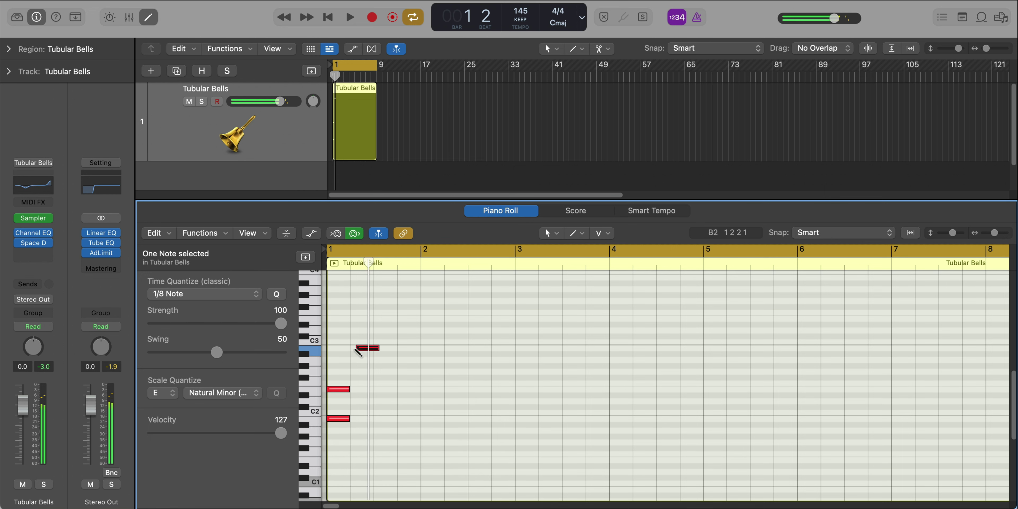
drag(366, 352, 359, 352)
key(space)
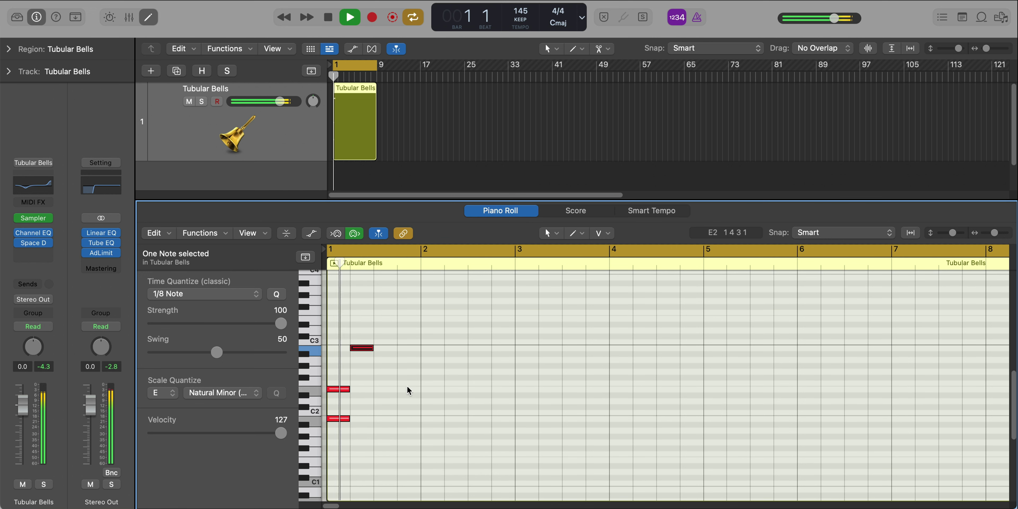
key(space)
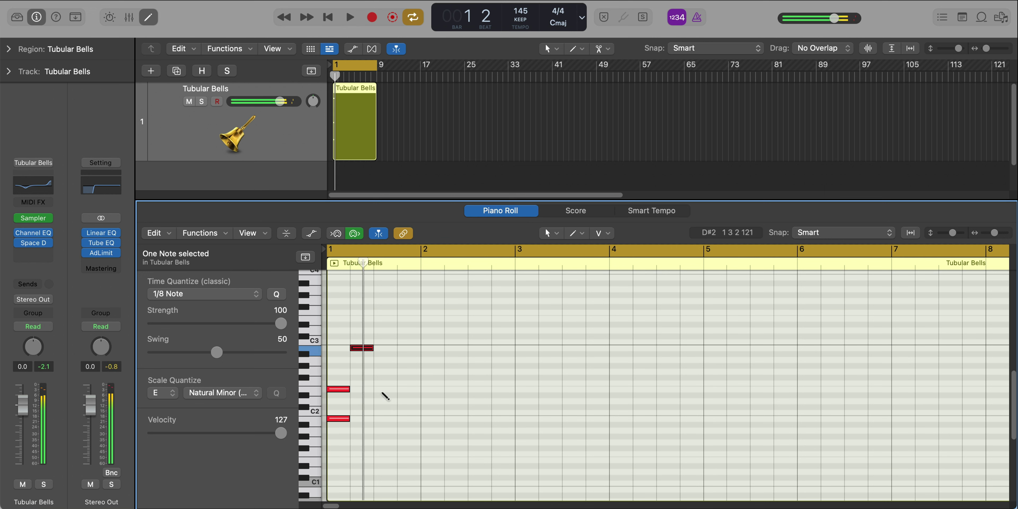
drag(390, 390, 385, 392)
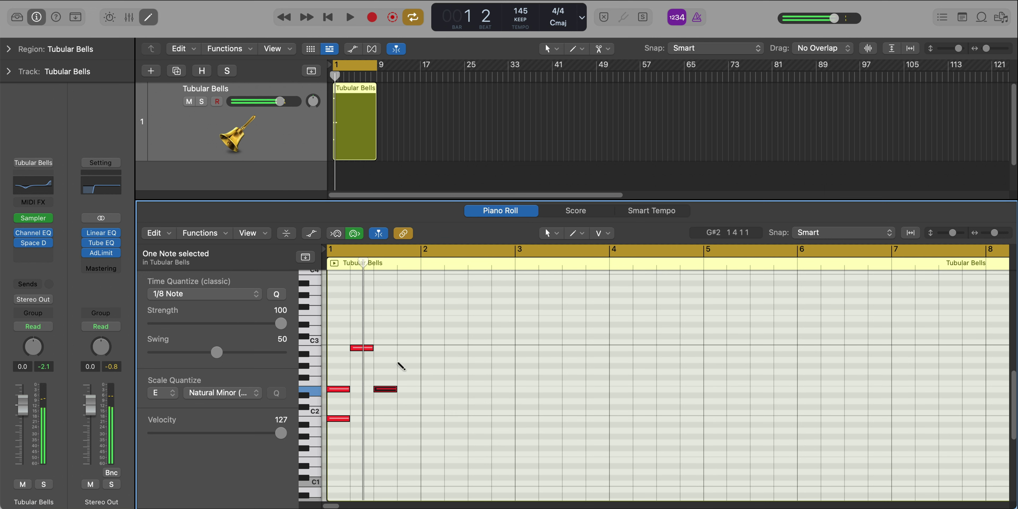
click(399, 343)
key(space)
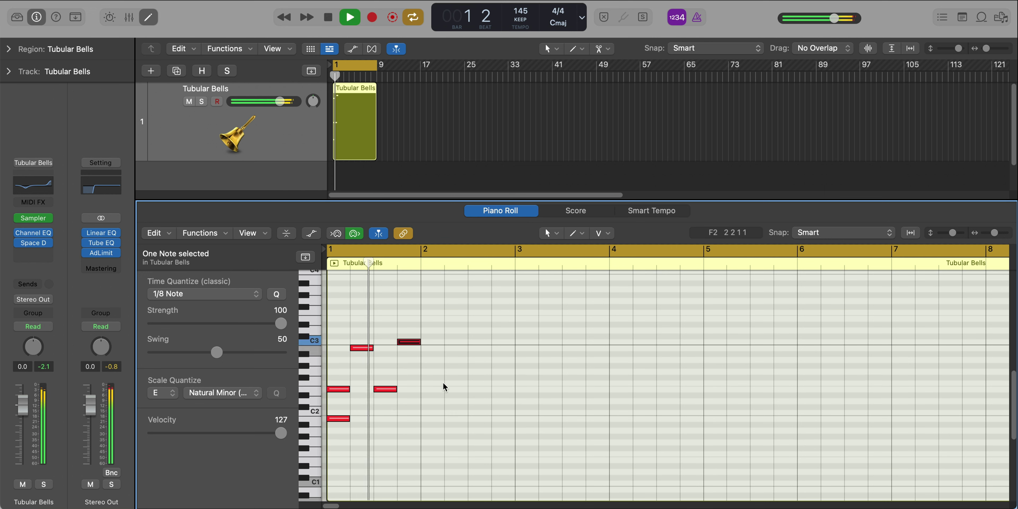
Enter one-beat notes in bar 2: B1 and F#2 on beat 1, D3 on beat 2, E2 on beat 3, C3 on beat 4
drag(431, 418, 432, 377)
key(space)
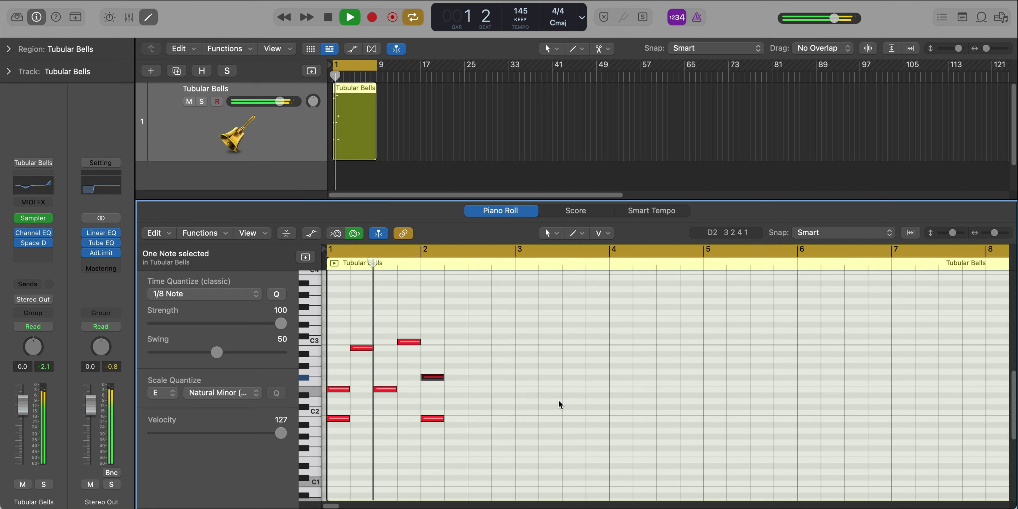
click(454, 331)
key(space)
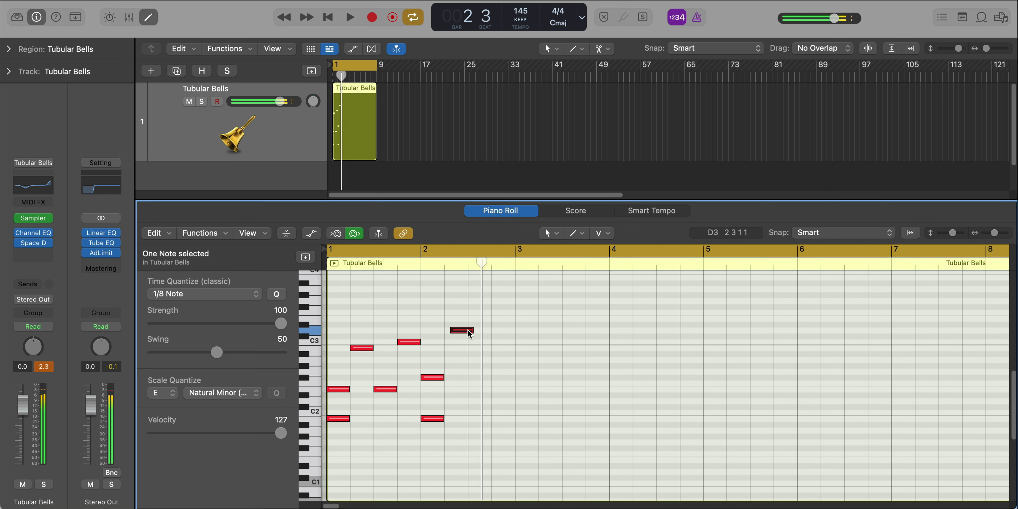
drag(470, 334, 464, 334)
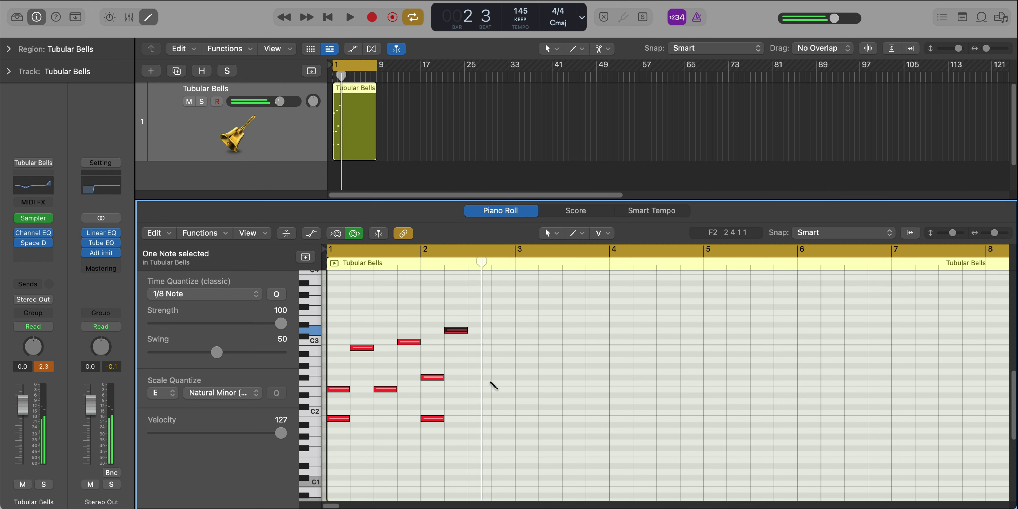
click(470, 390)
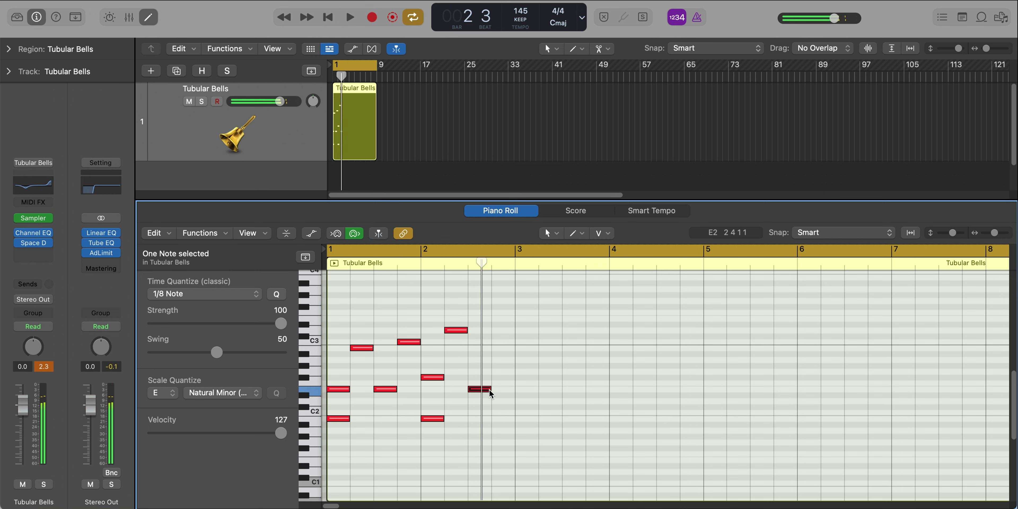
click(495, 343)
key(space)
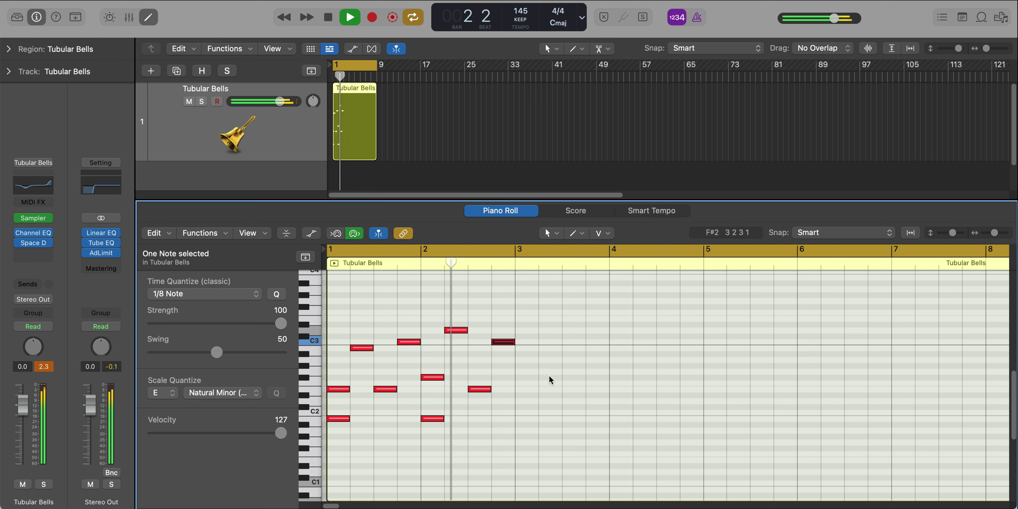
key(space)
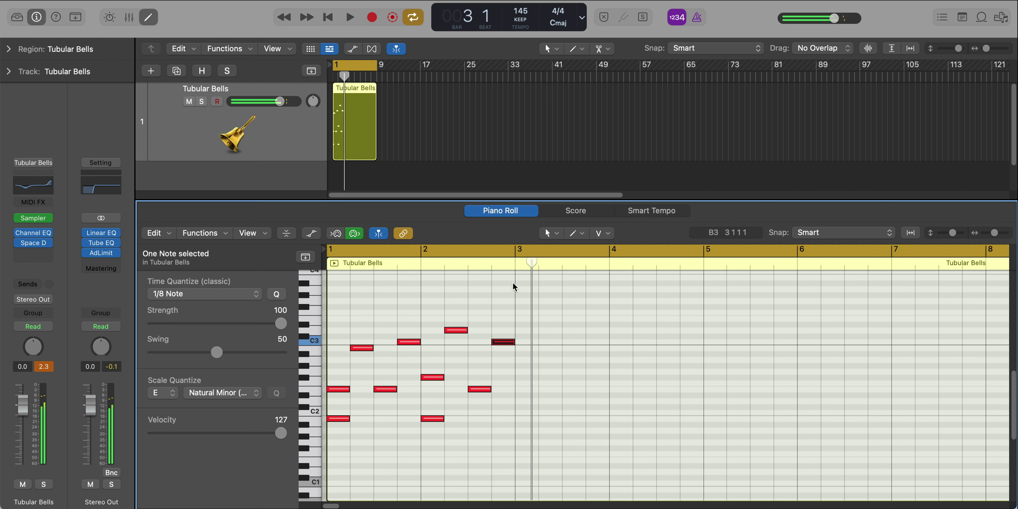
Repeat all the notes of bars 1 and 2 across bars 3 and 4 and audition the pattern
drag(532, 289, 332, 458)
key(super+r)
key(space)
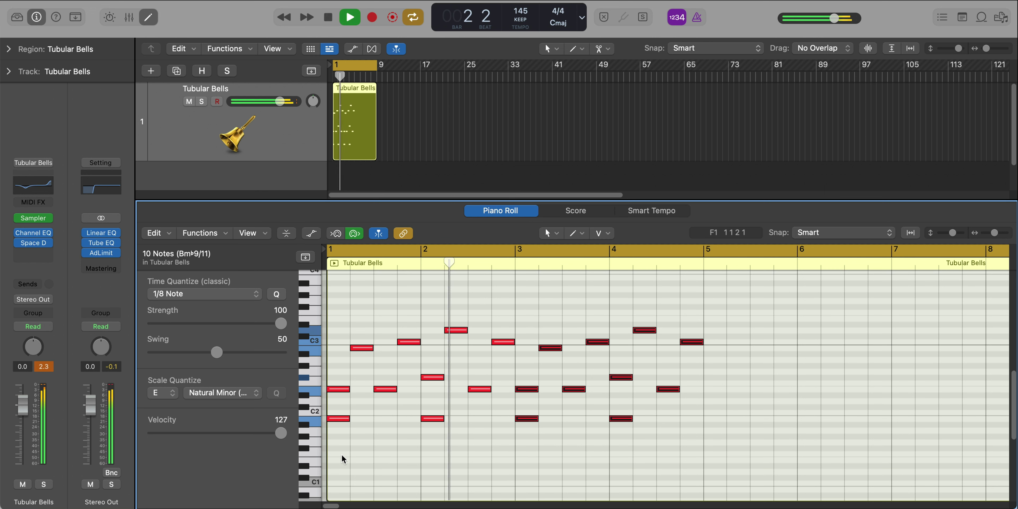
key(space)
Set the velocity of the B1 notes at the start of bars 1 and 3 to 90
click(343, 413)
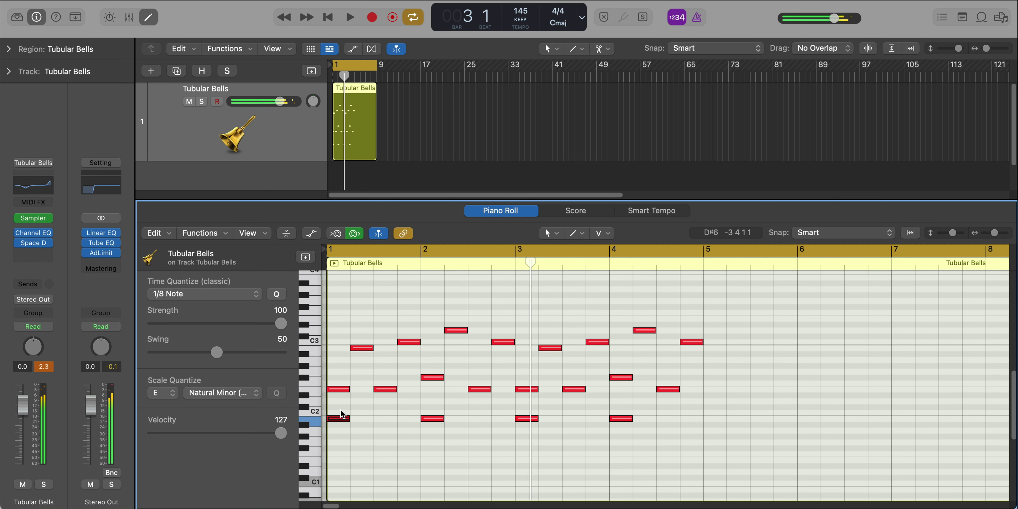
shift+click(526, 418)
drag(233, 433, 243, 432)
key(space)
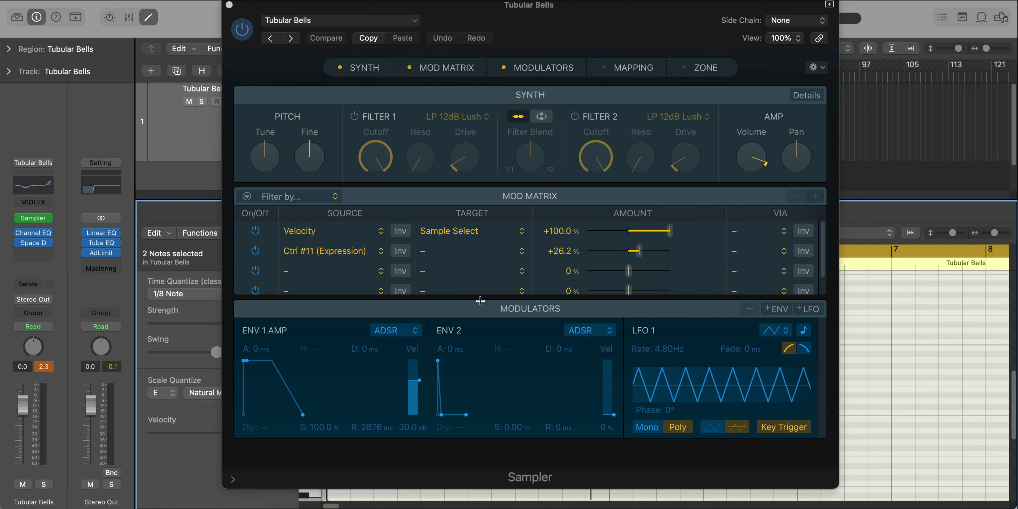
In the Sampler's amp envelope, set sustain to 48.0% and release to 775 ms, and close the Sampler window
drag(320, 428, 320, 432)
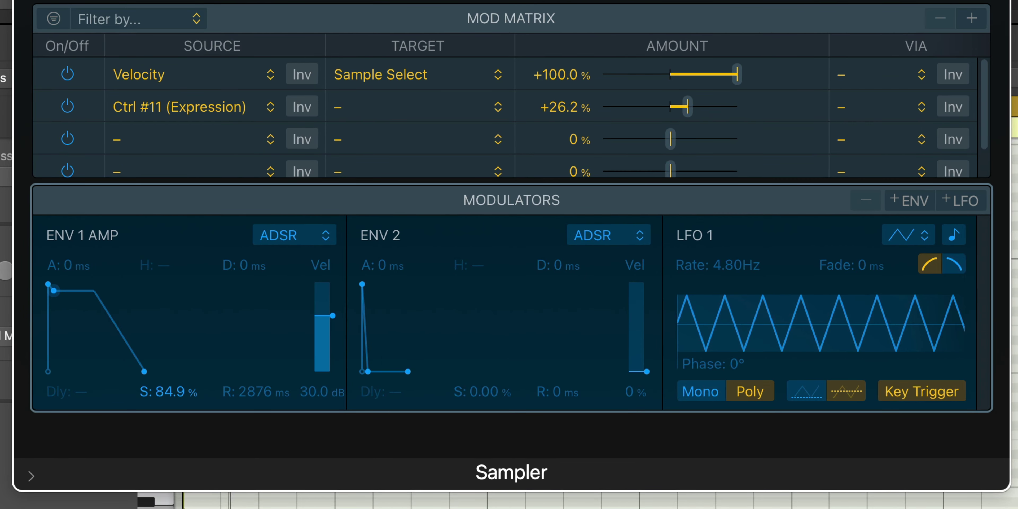
drag(54, 291, 54, 307)
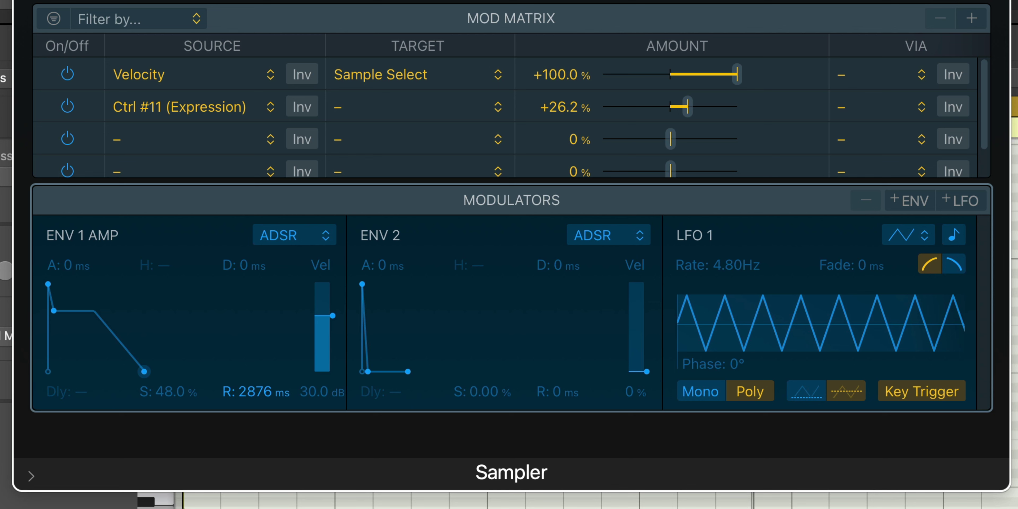
drag(144, 372, 133, 372)
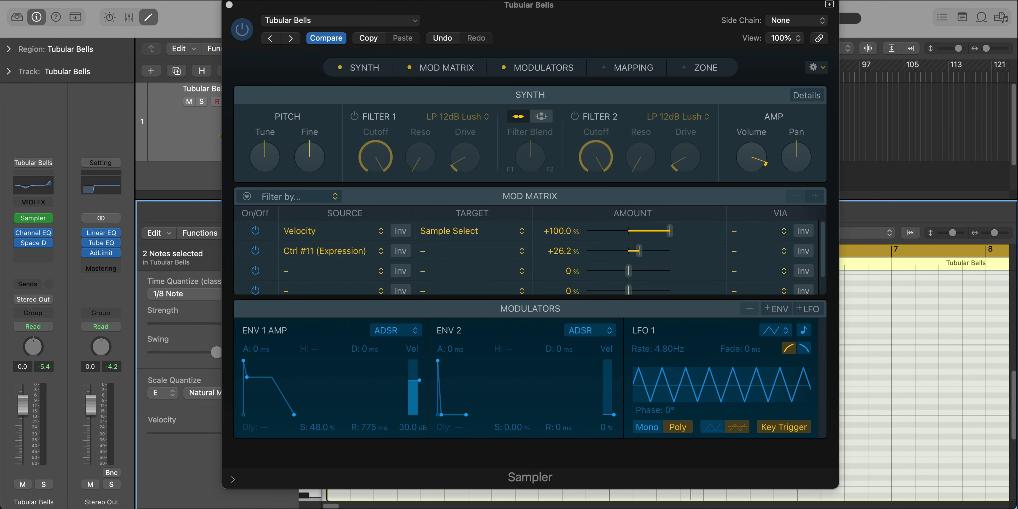
click(229, 5)
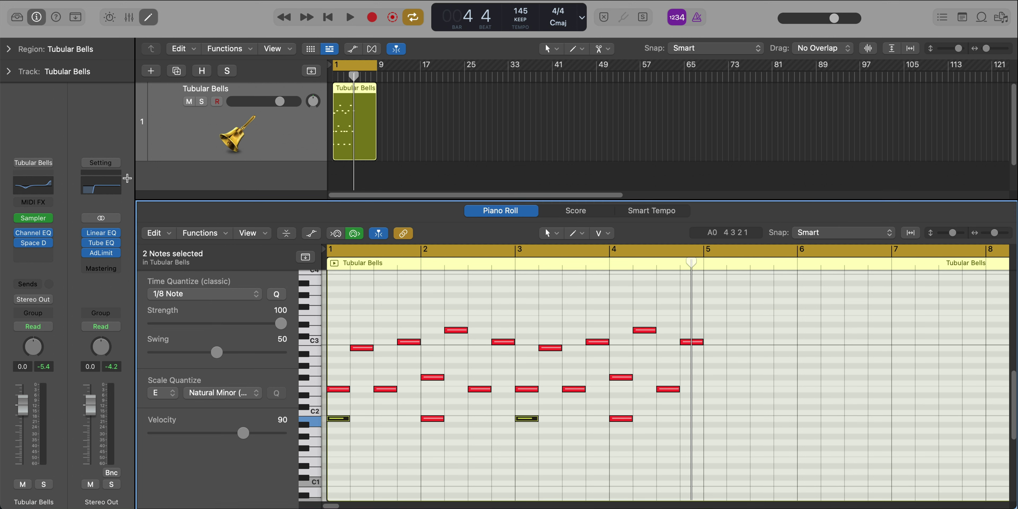
Add a second Channel EQ to the Tubular Bells track and sweep a narrow +14.3 dB boost with Q 6.20 to 1040 Hz
click(34, 253)
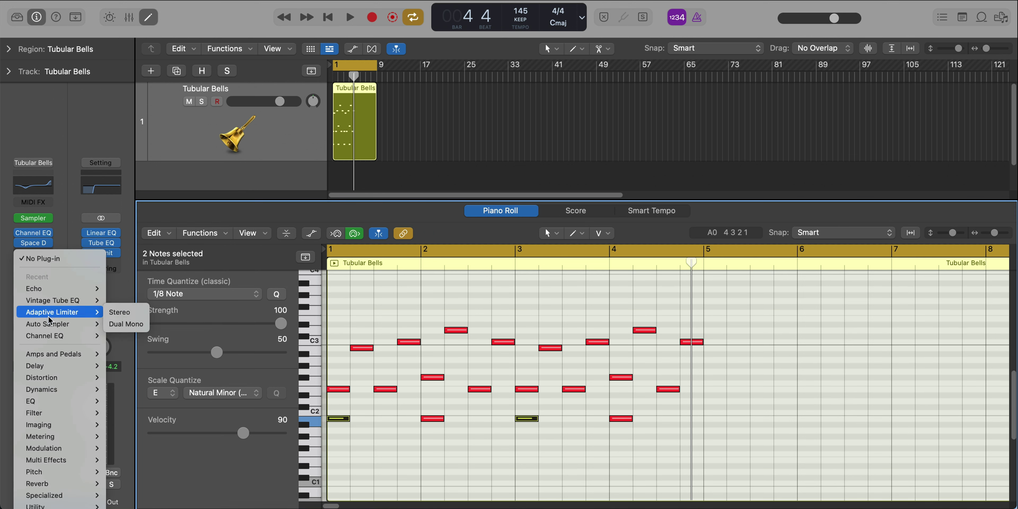
click(56, 341)
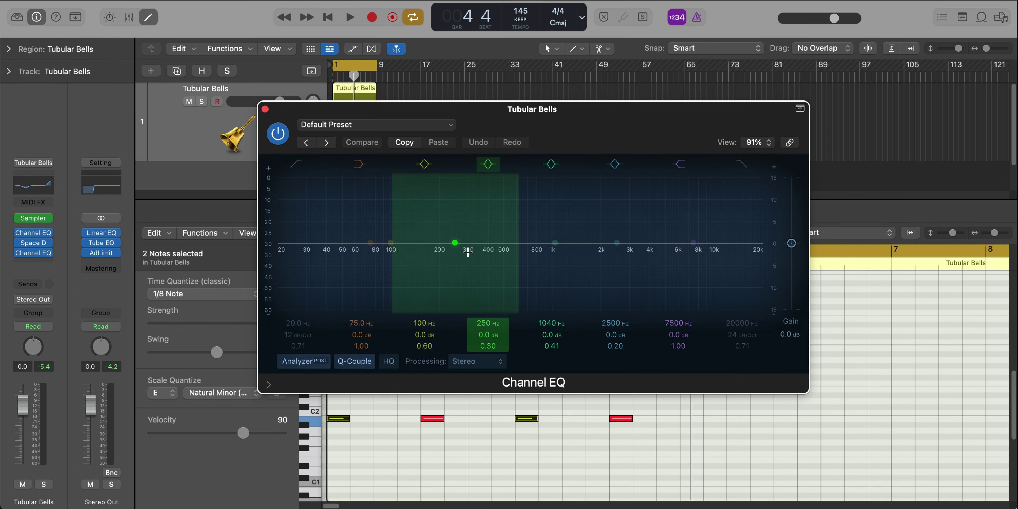
drag(392, 242, 435, 180)
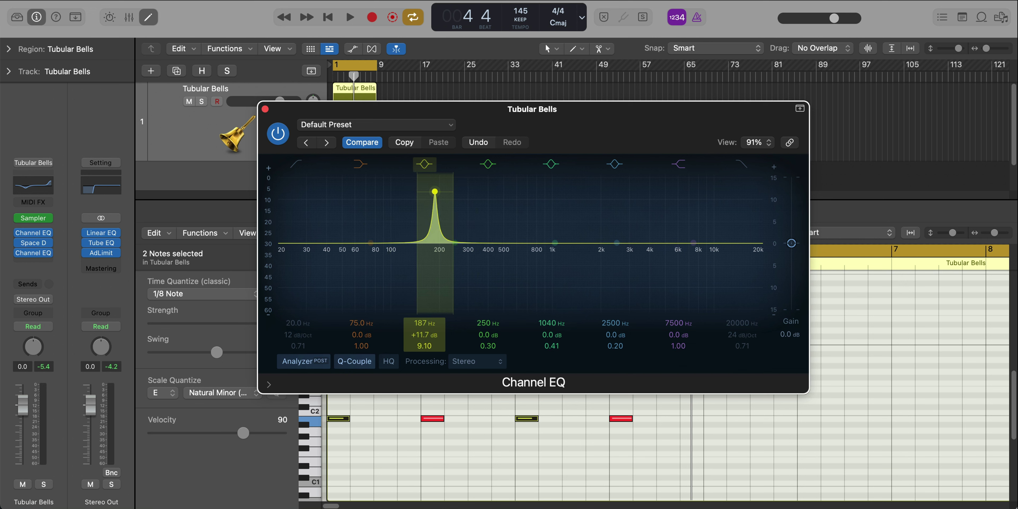
key(space)
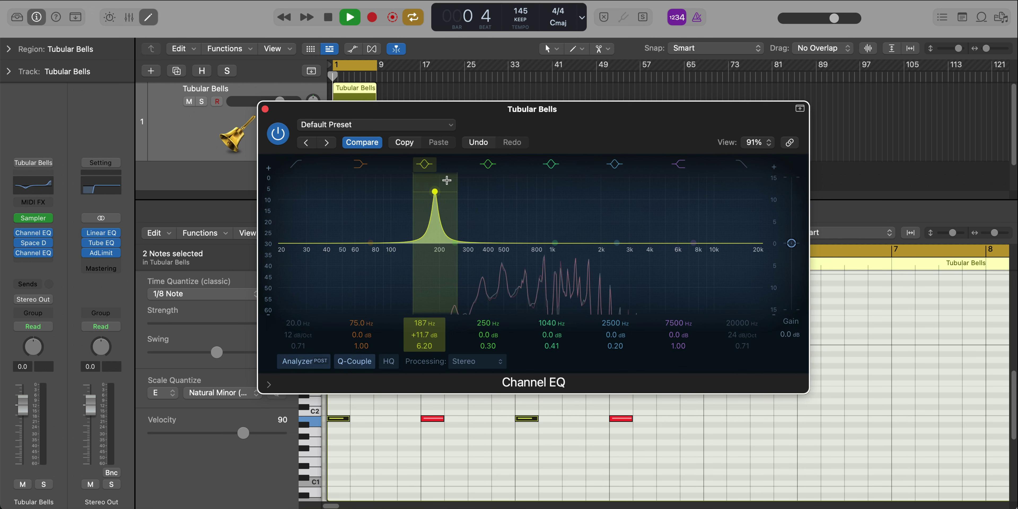
drag(436, 185, 556, 174)
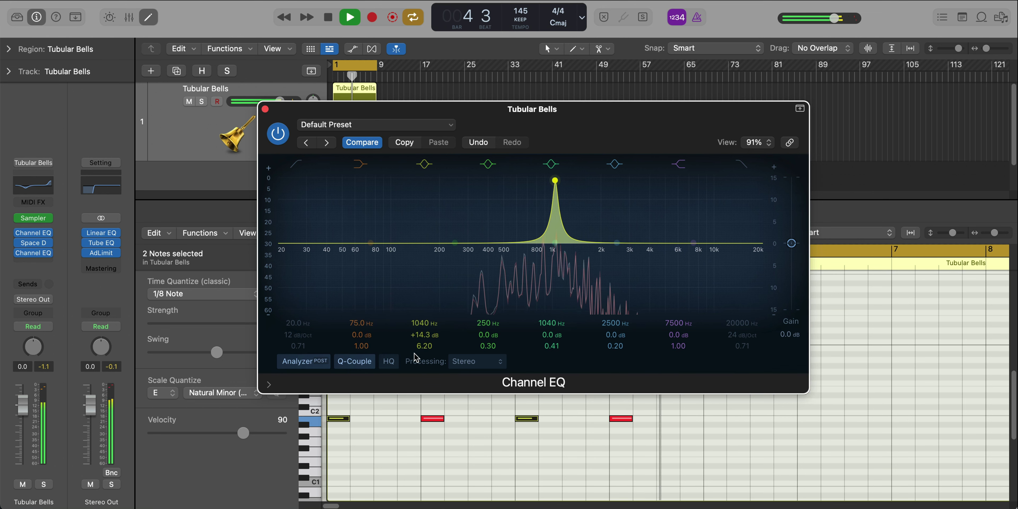
Turn the 1040 Hz band into a -24.0 dB cut with Q 8.20 and play the pattern
key(space)
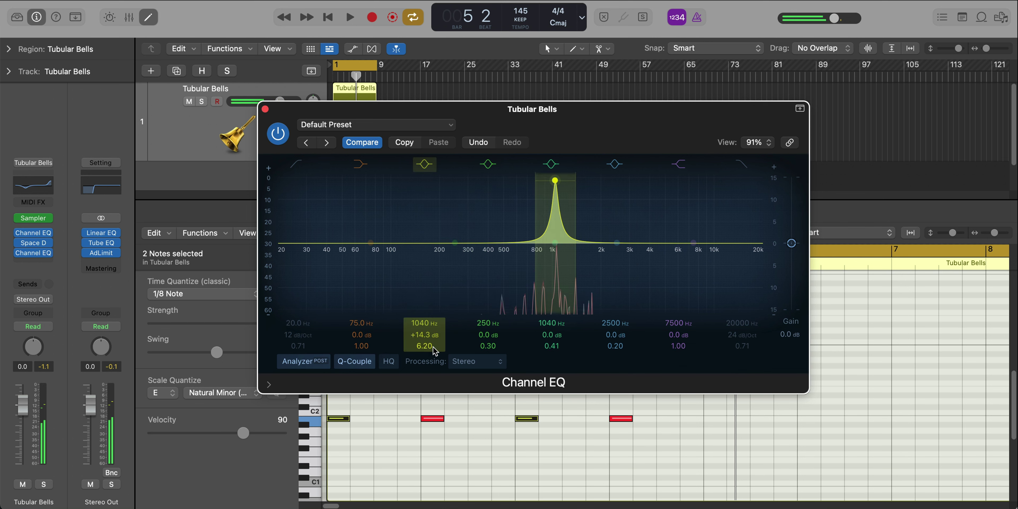
drag(425, 346, 424, 350)
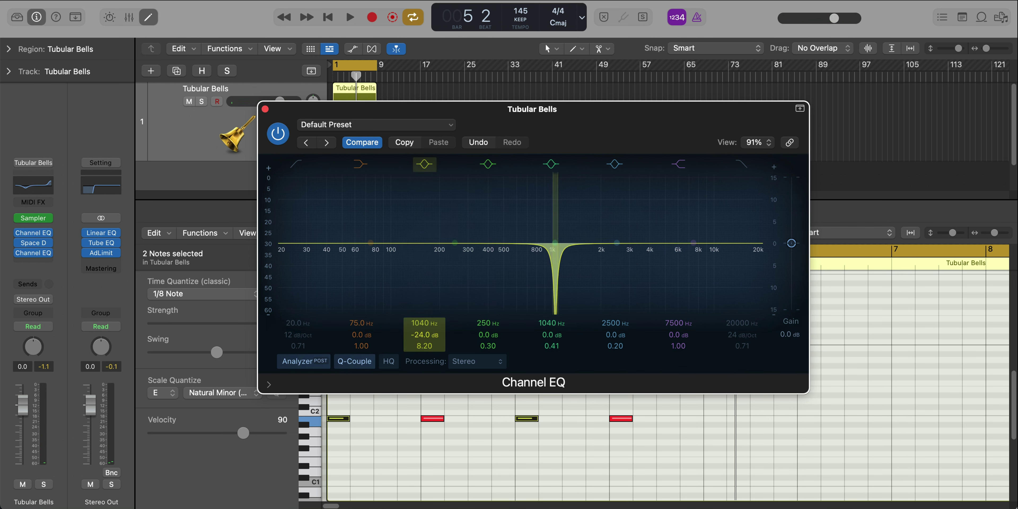
key(space)
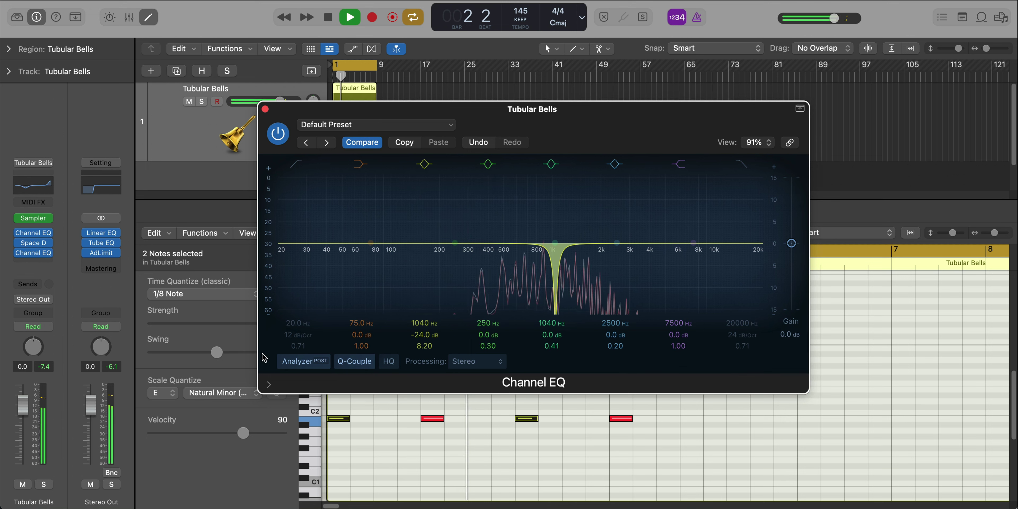
Compare the playback with the new Channel EQ bypassed and active
click(275, 129)
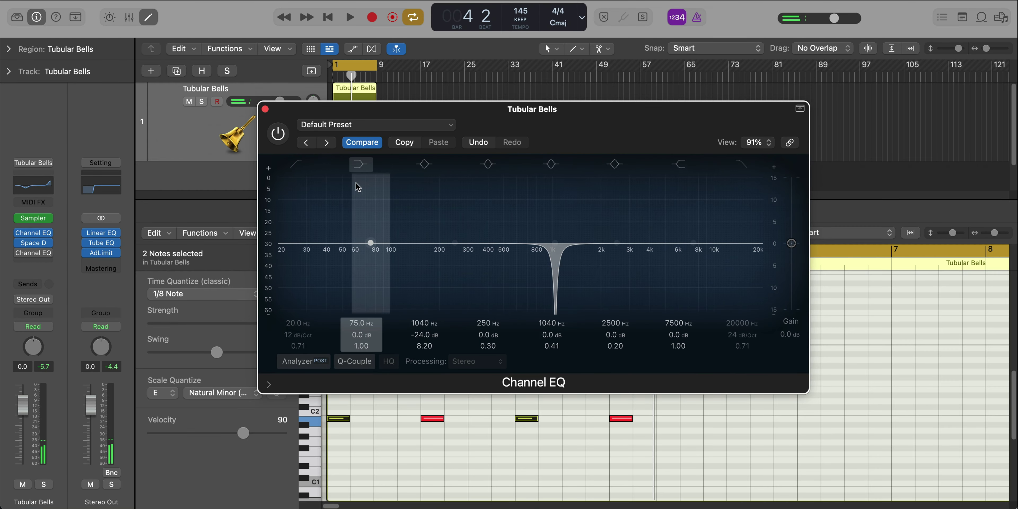
click(284, 137)
key(space)
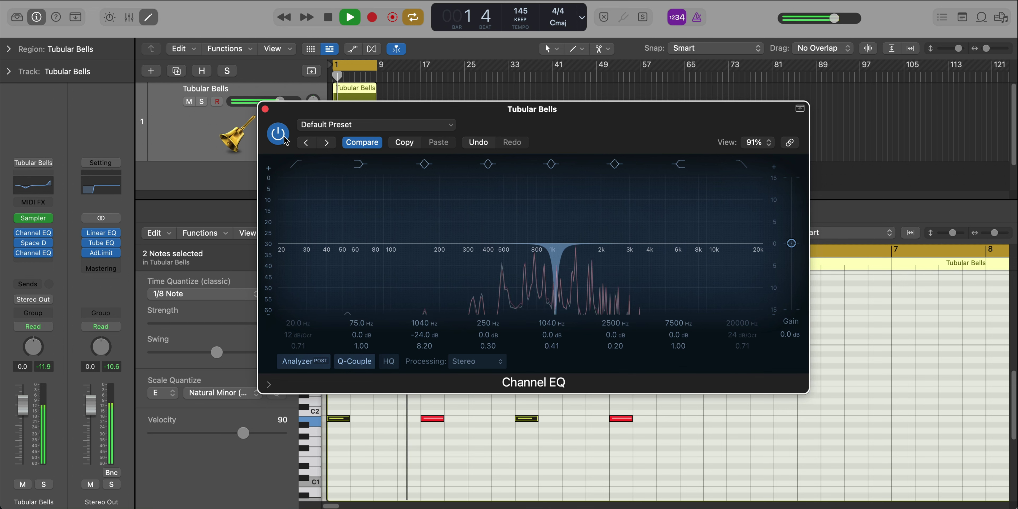
click(285, 138)
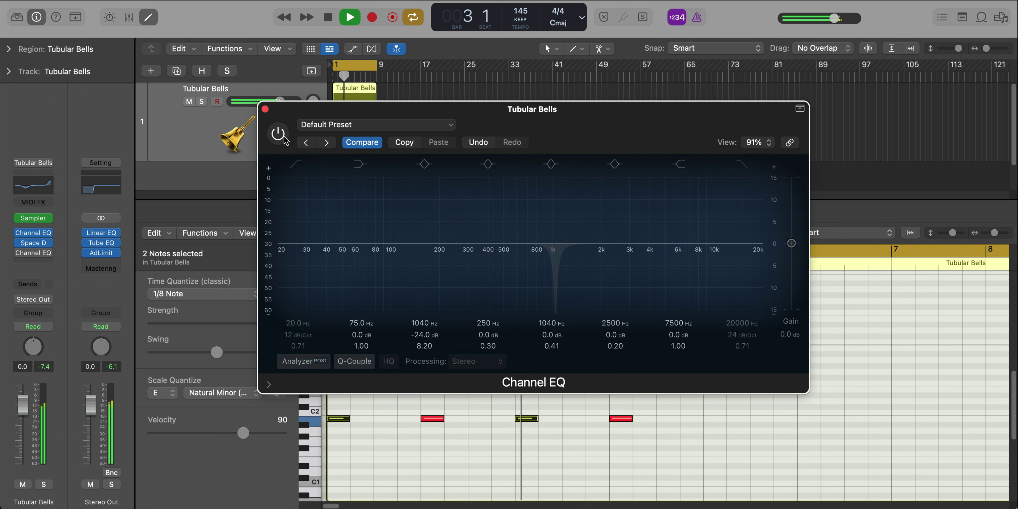
Reactivate the second Channel EQ on the Tubular Bells track and add a new software instrument track below it
click(285, 139)
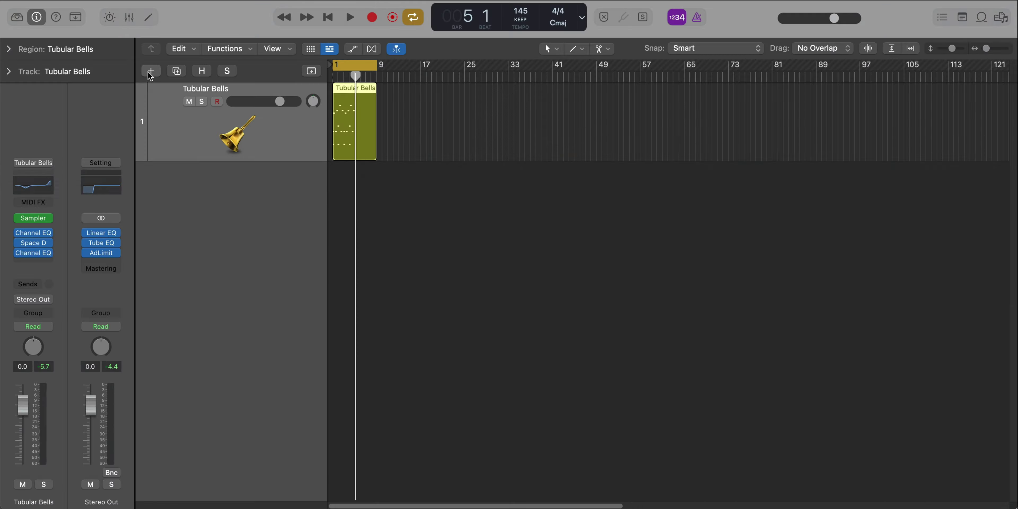
key(alt+super+n)
key(Return)
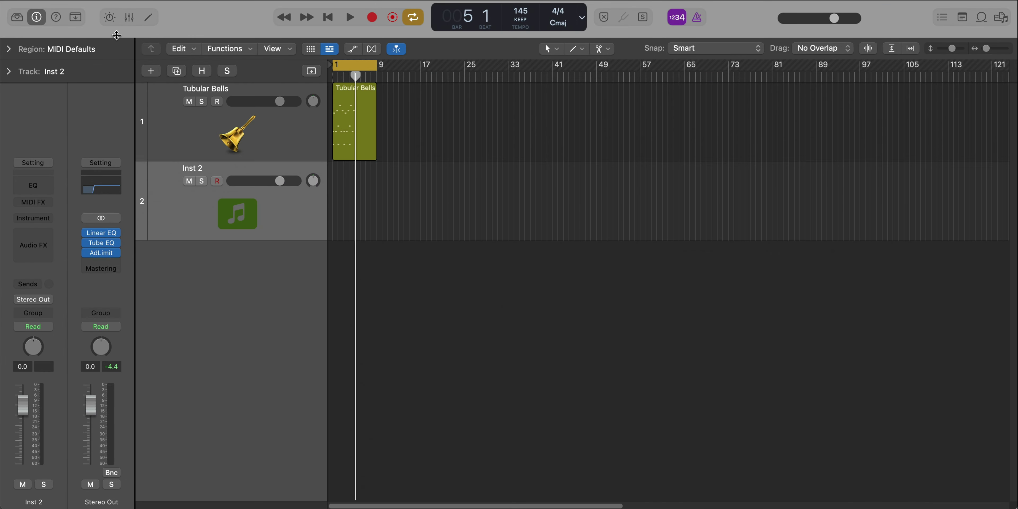
Load Alchemy on the new instrument track, search its presets for "analog bells" and choose 80s Analog Bells
click(41, 221)
click(334, 317)
drag(682, 156, 532, 33)
click(744, 333)
text(analog bells)
key(Return)
click(688, 112)
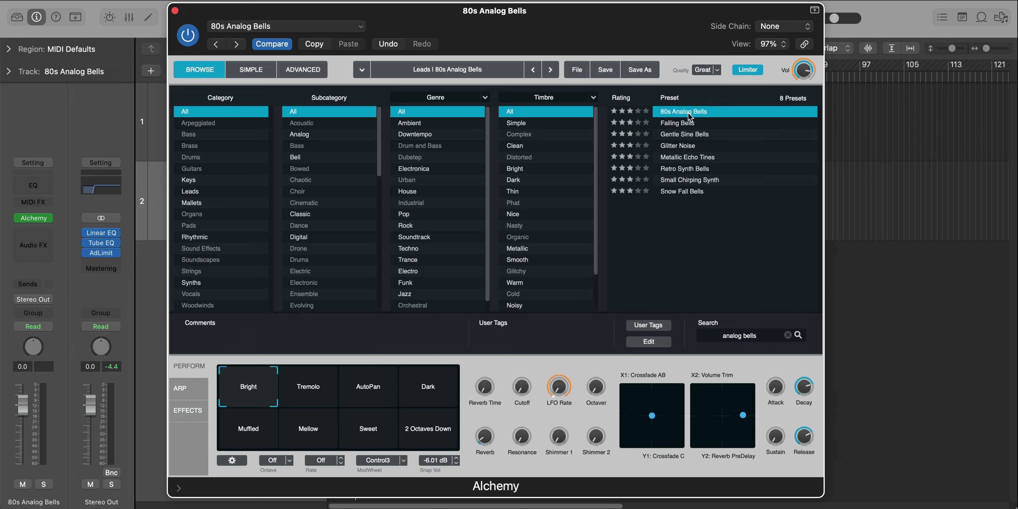
click(174, 9)
Copy the Tubular Bells region to the 80s Analog Bells track and shorten both regions and the cycle range to end at bar 5
drag(347, 92, 347, 173)
drag(407, 202, 347, 150)
ctrl+alt+click(416, 142)
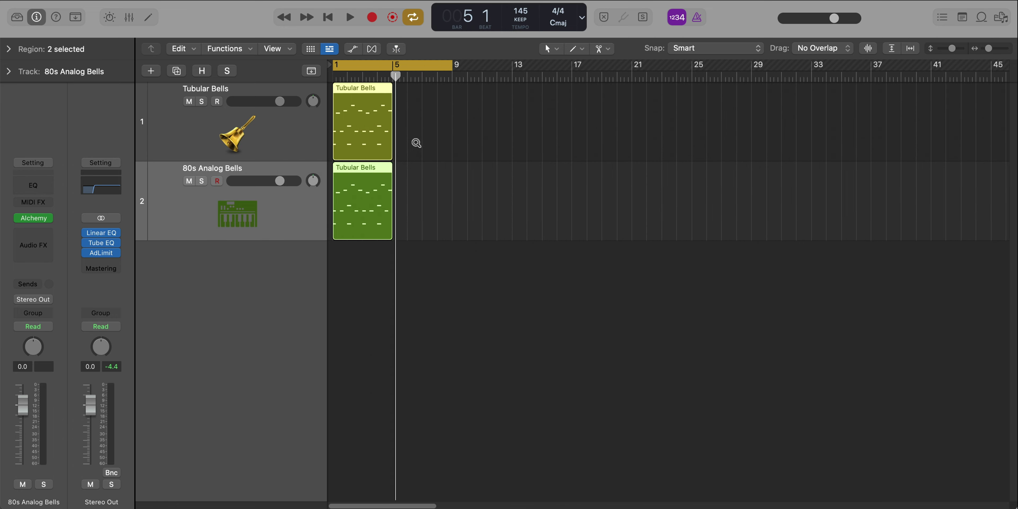
drag(382, 68, 393, 70)
Play the pattern and solo the 80s Analog Bells track
key(space)
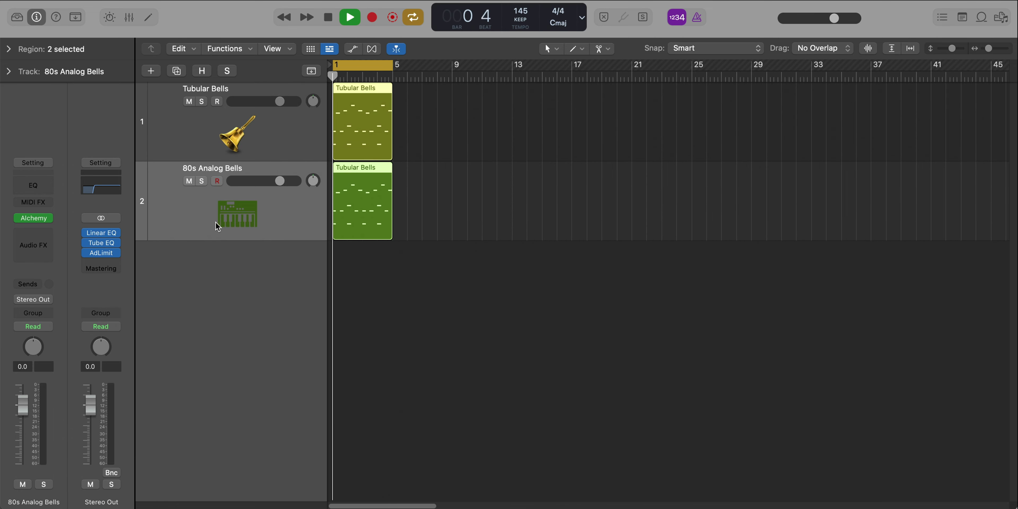
double_click(202, 181)
click(201, 181)
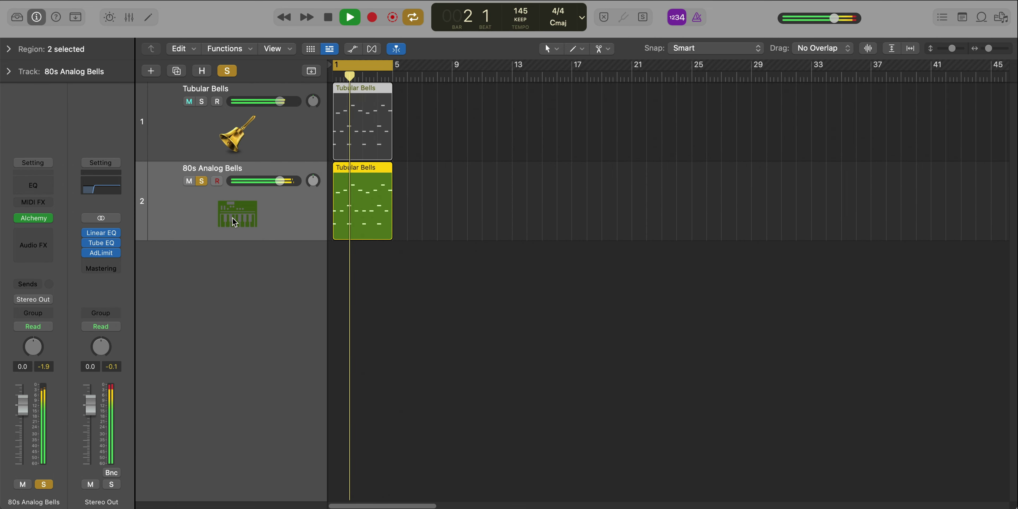
Transpose all notes of the two selected regions up two octaves in the Piano Roll and play them from the start
double_click(362, 212)
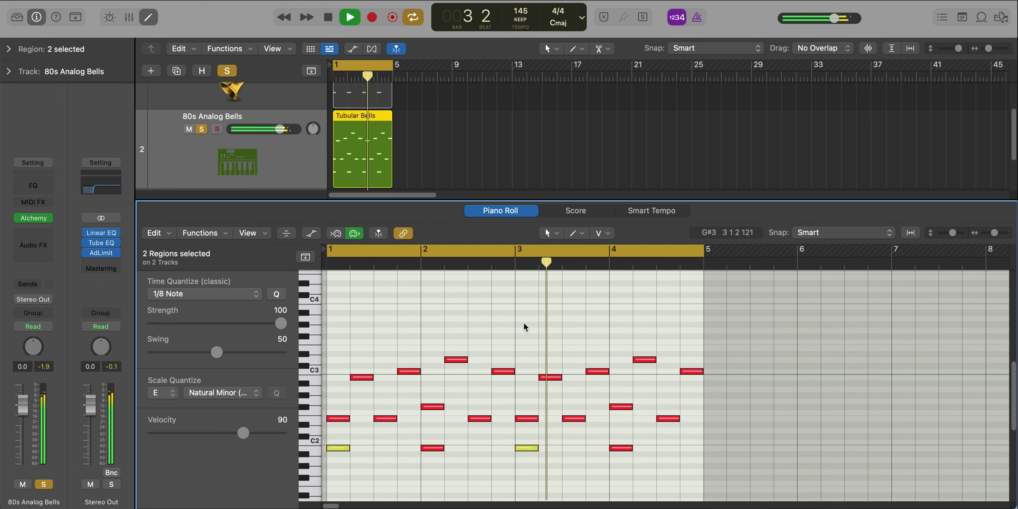
key(space)
key(super+a)
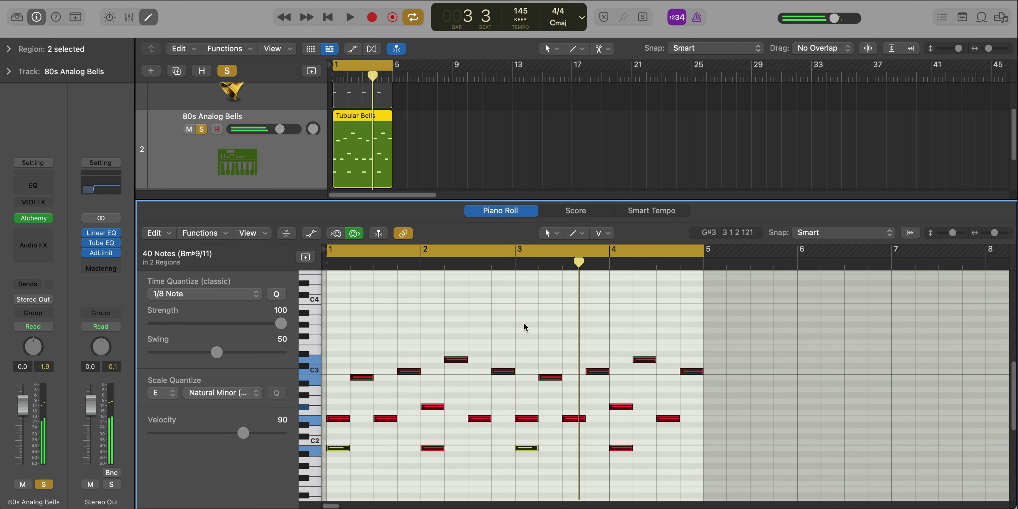
key(alt+shift+Up)
key(alt+shift+Up)
key(Return)
key(space)
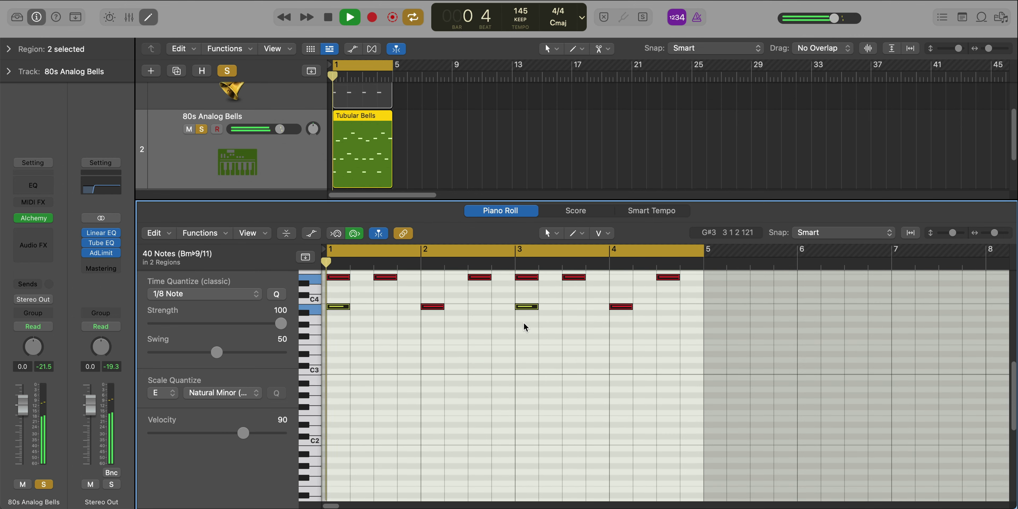
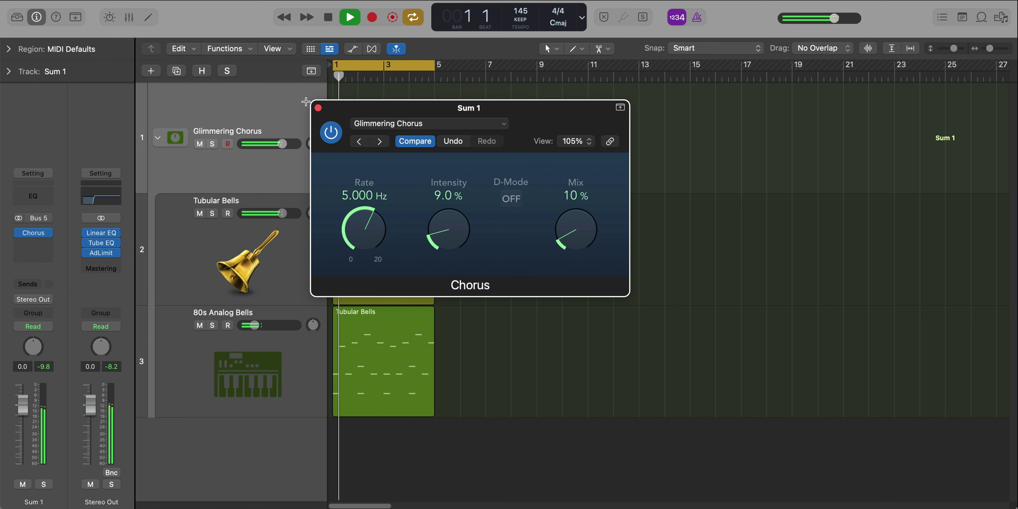
Add a stereo ChromaVerb after the Chorus on the Sum 1 stack, set its decay to 2.30 s and lower its wet level
click(318, 108)
key(space)
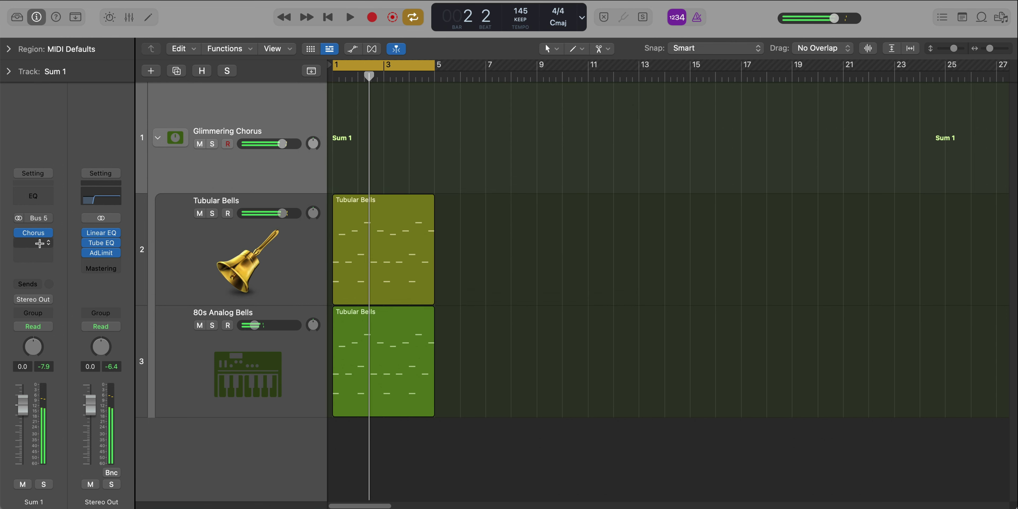
click(45, 251)
mouse_move(63, 477)
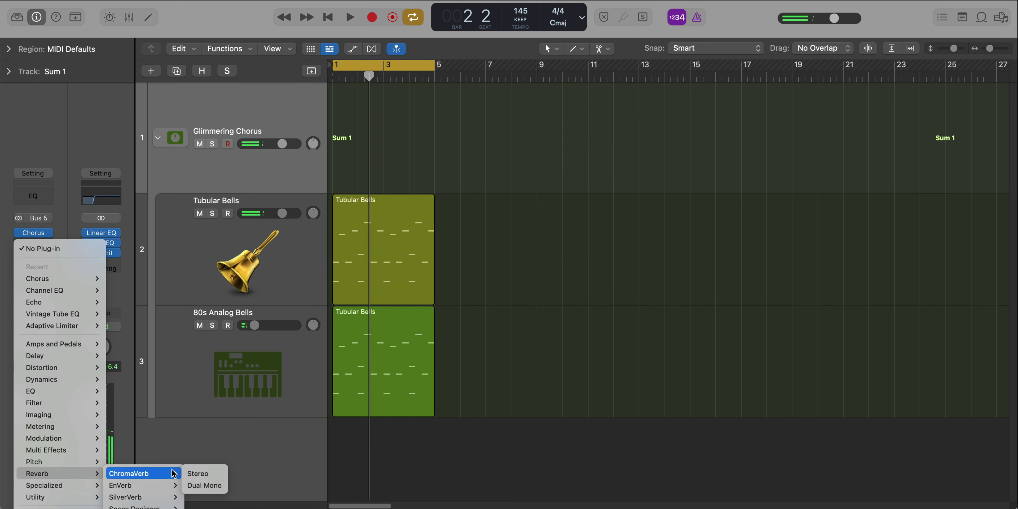
click(198, 473)
key(space)
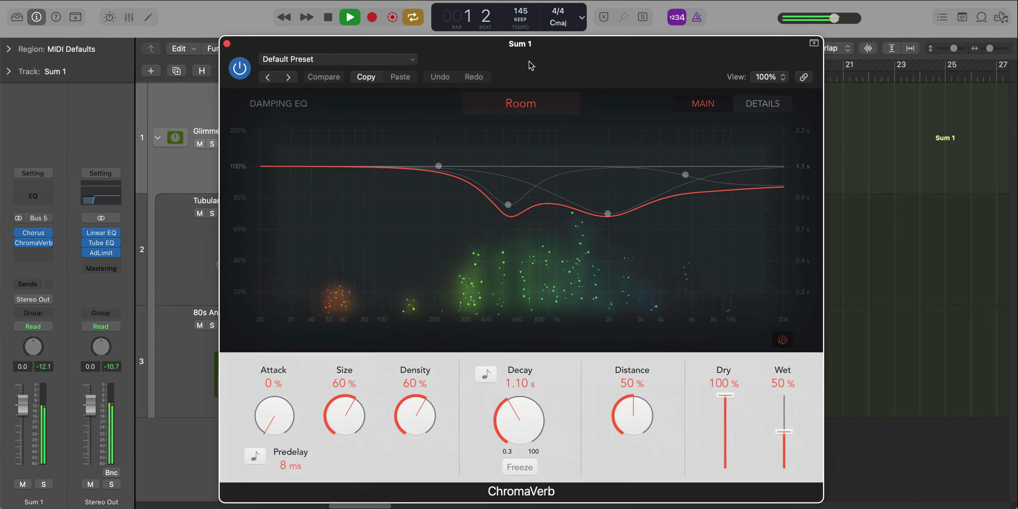
mouse_move(505, 374)
mouse_down()
mouse_move(505, 356)
mouse_move(505, 371)
mouse_up()
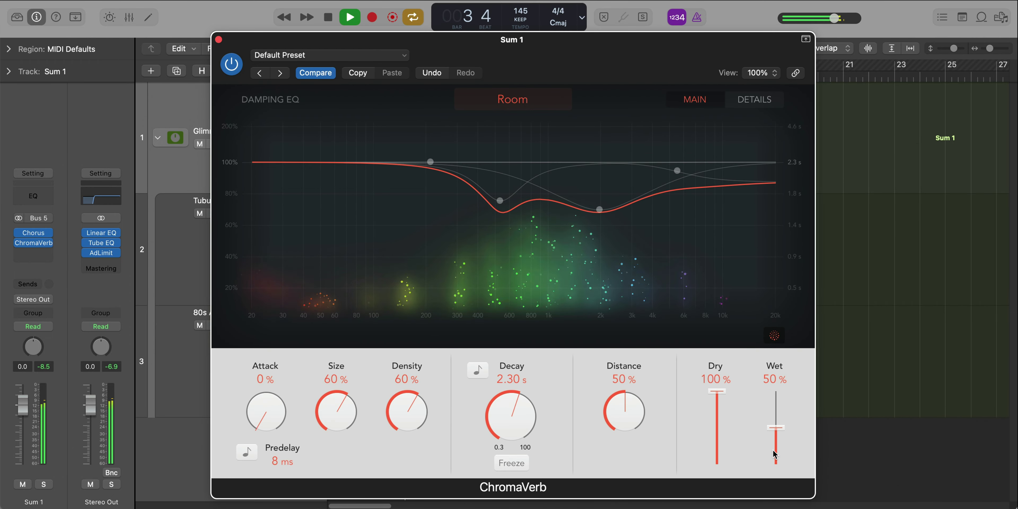
drag(776, 428, 779, 450)
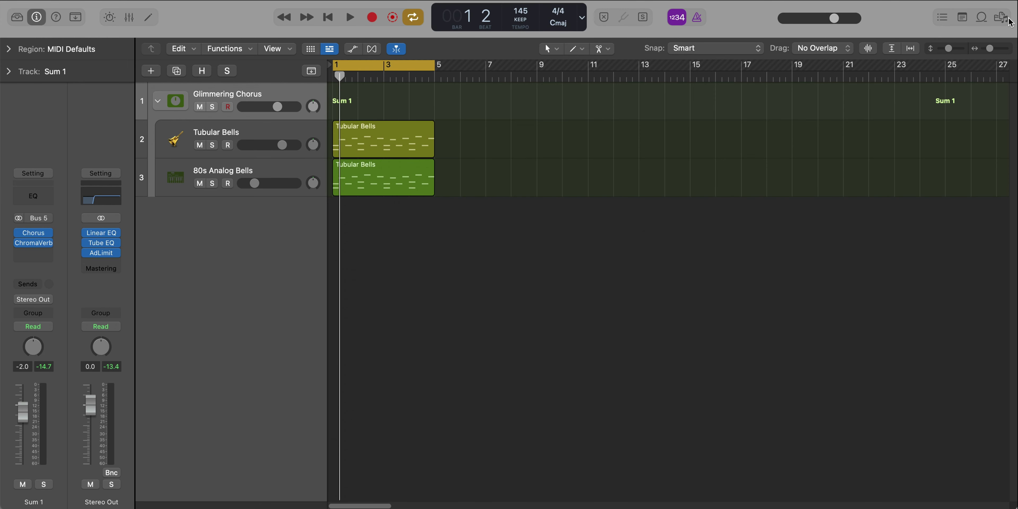
Browse Im A Music Mogul Kits > Drum Kits > We Don't Trust You (Deconstructed Kit), organized by tracklist, to the folder 4 - Type Shit
click(1002, 18)
double_click(812, 164)
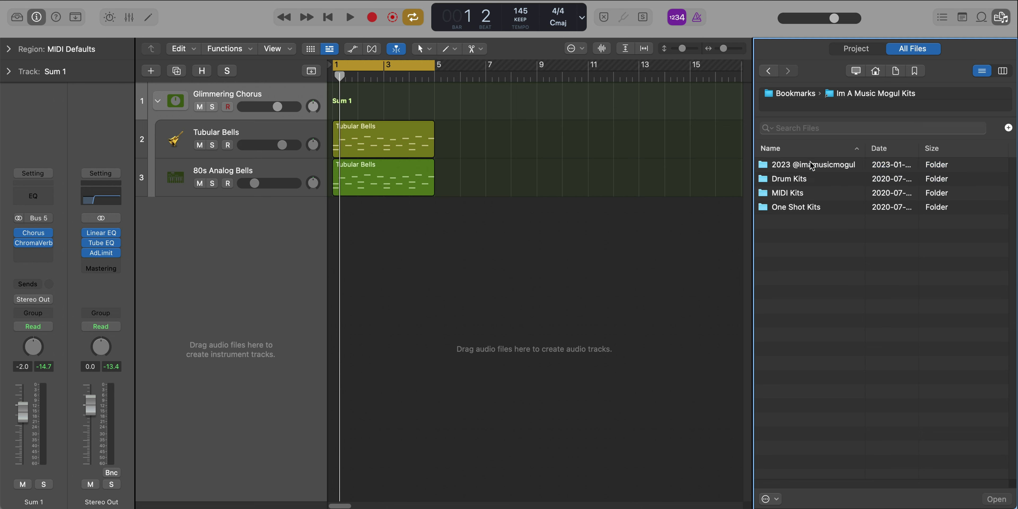
double_click(791, 178)
scroll(796, 283, down, 3)
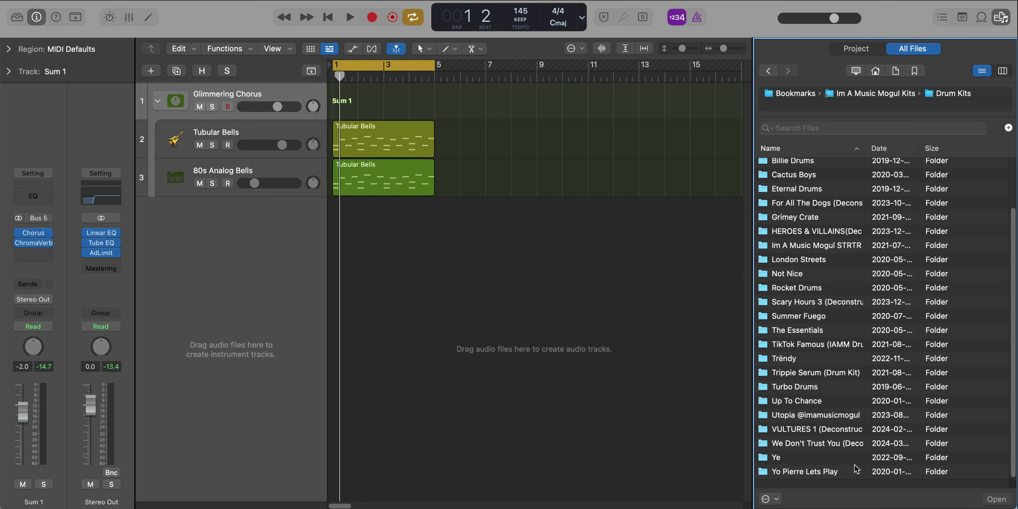
double_click(811, 443)
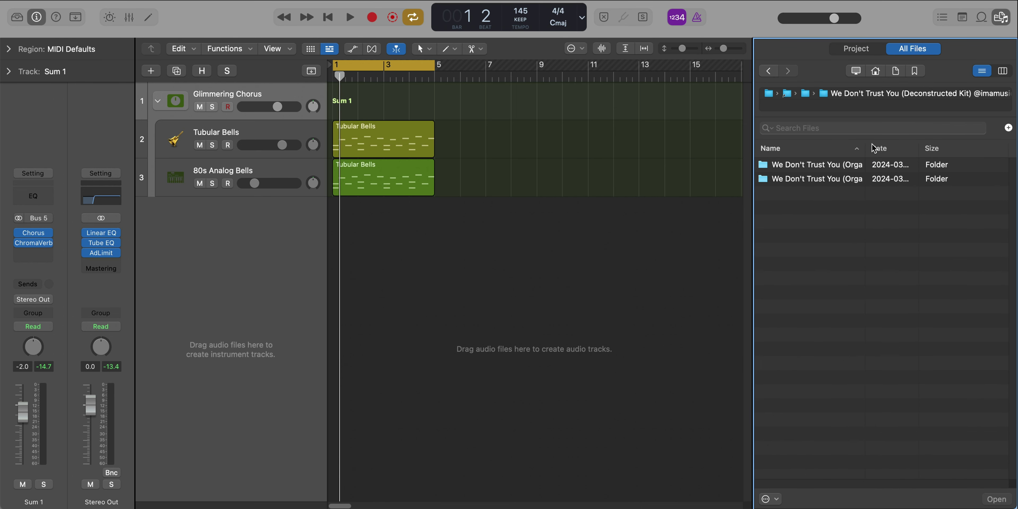
drag(925, 154, 955, 154)
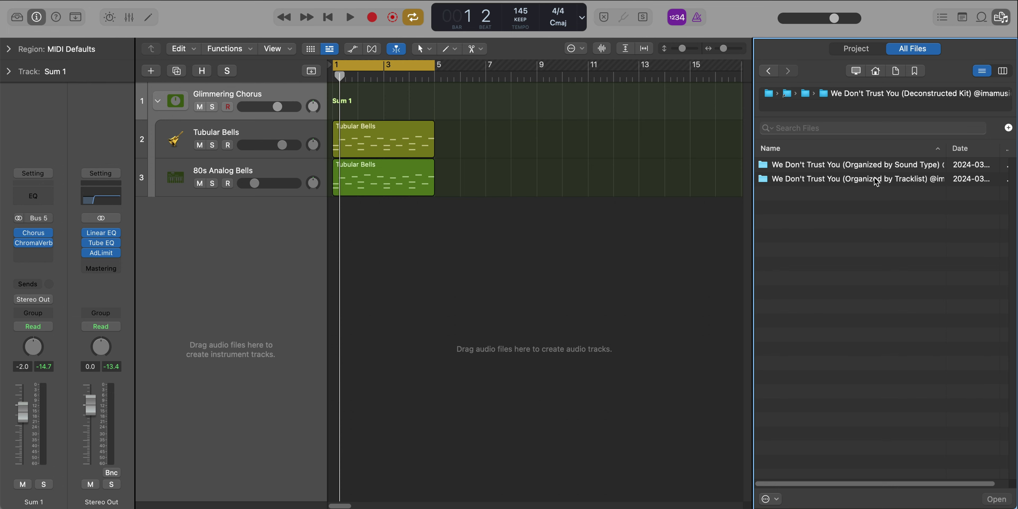
double_click(860, 178)
click(803, 207)
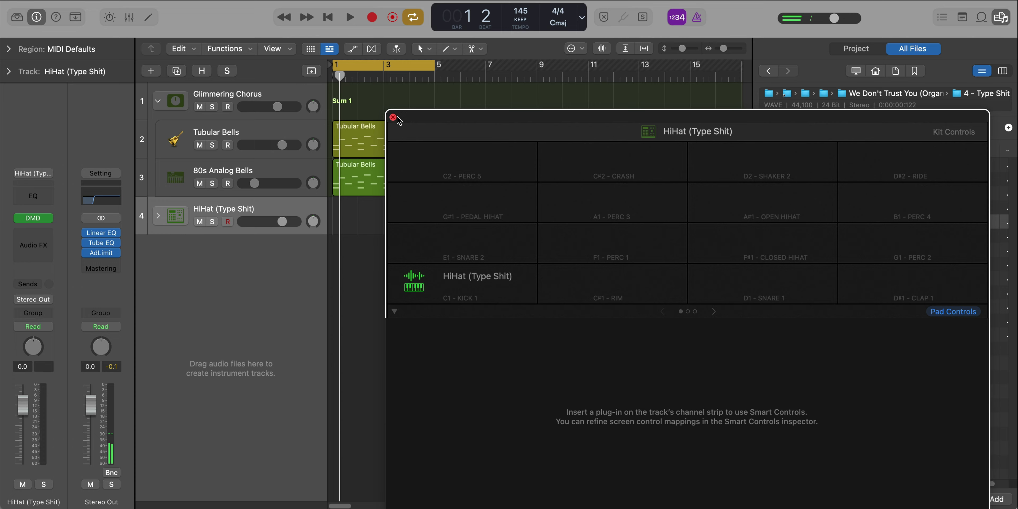
Load HiHat (Type Shit).wav into a Drum Machine Designer track and fill all 16 steps of its pattern at a /8 step rate
click(393, 117)
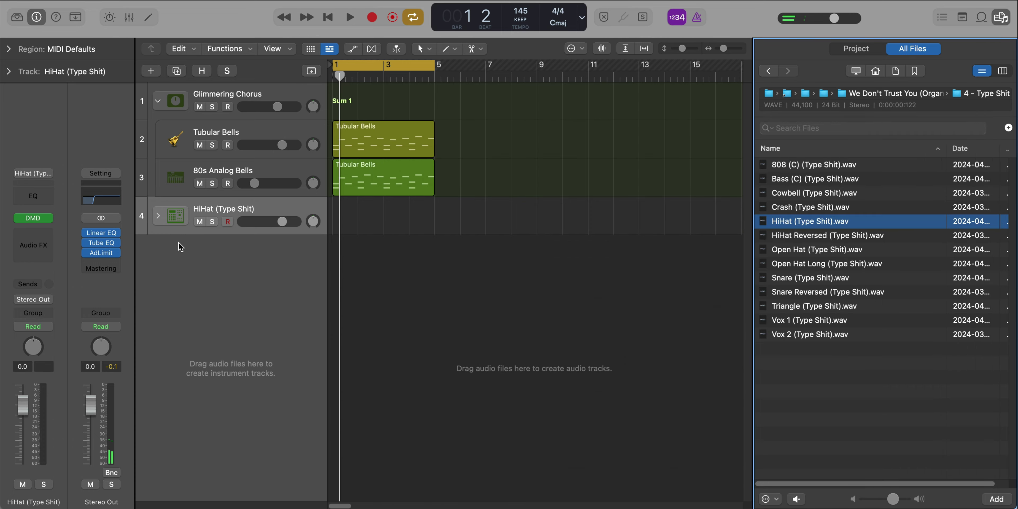
click(216, 287)
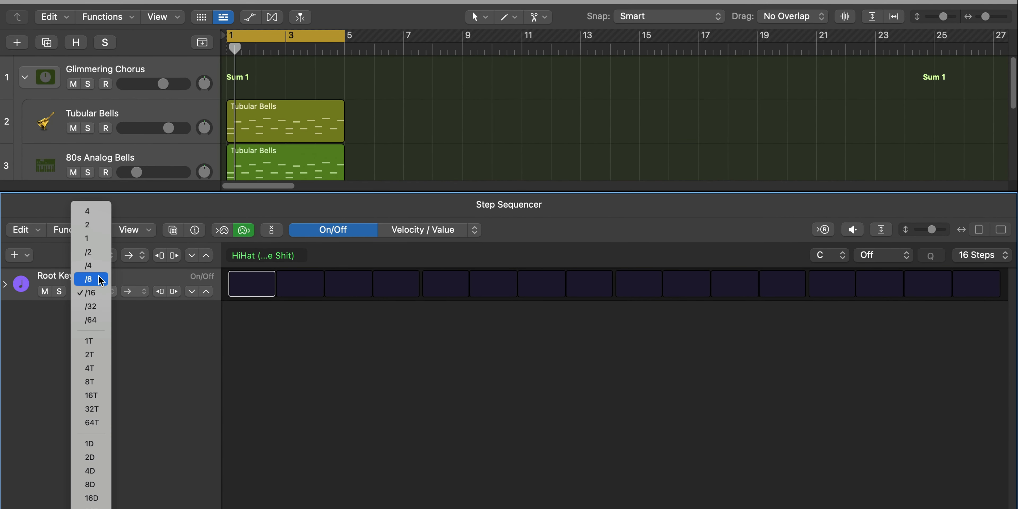
click(101, 280)
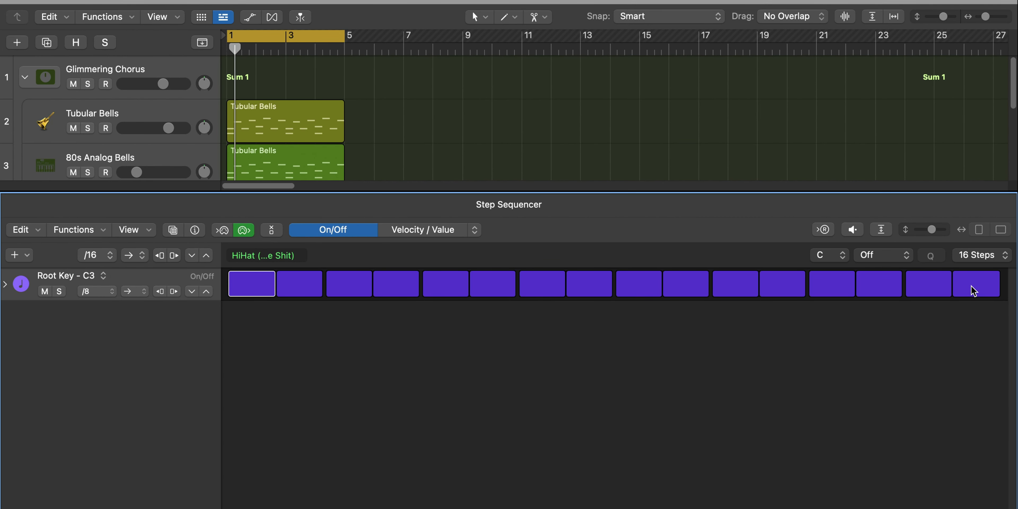
key(e)
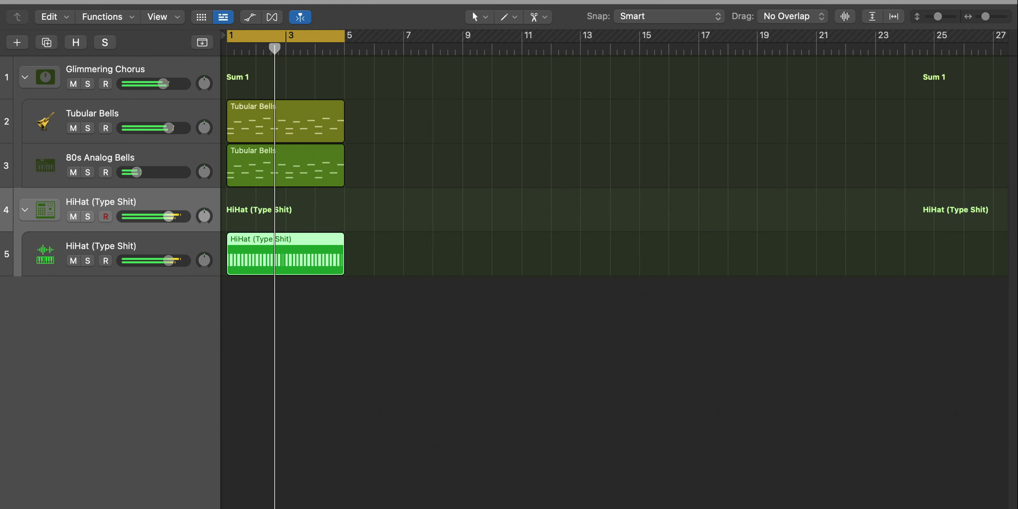
Add Snare (Type Shit).wav to the HiHat drum kit as a new pad and select its track
key(f)
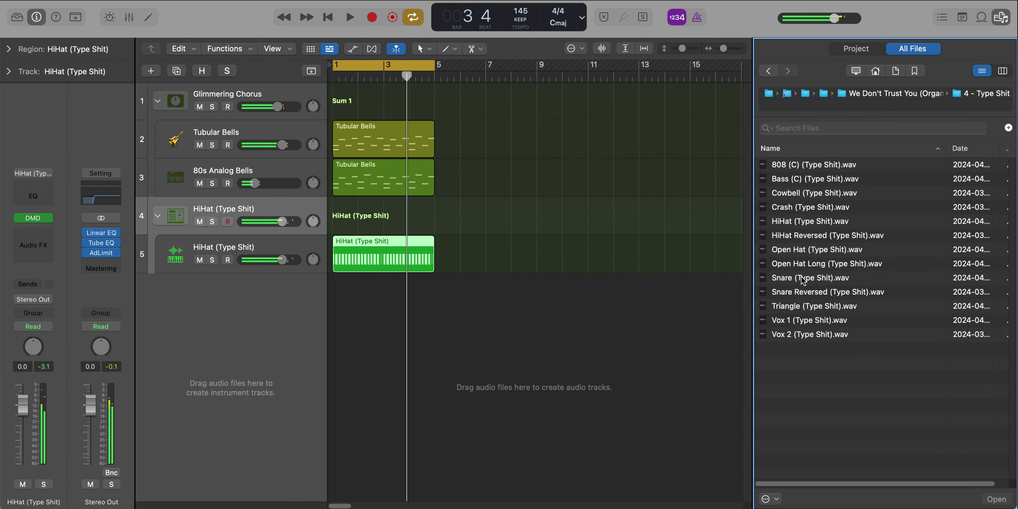
drag(803, 280, 303, 234)
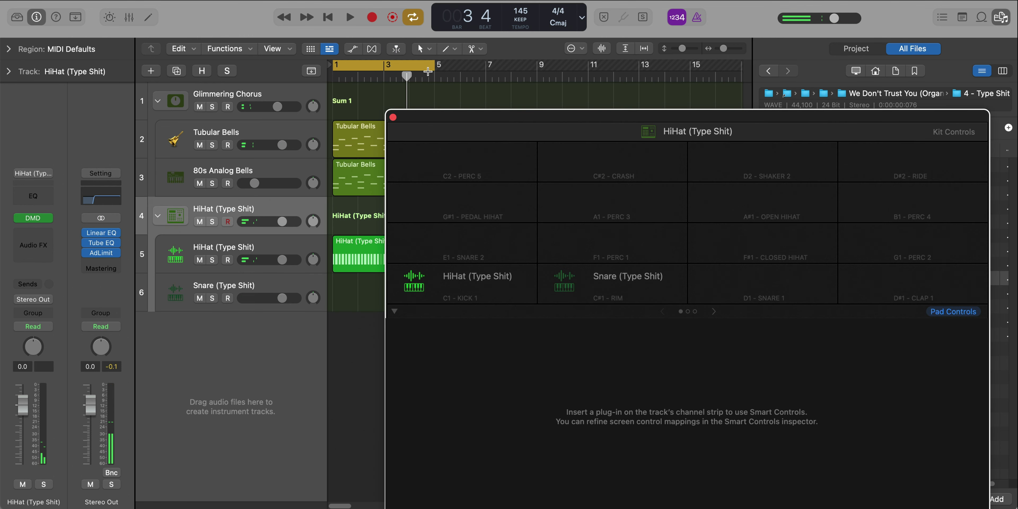
click(391, 117)
click(235, 285)
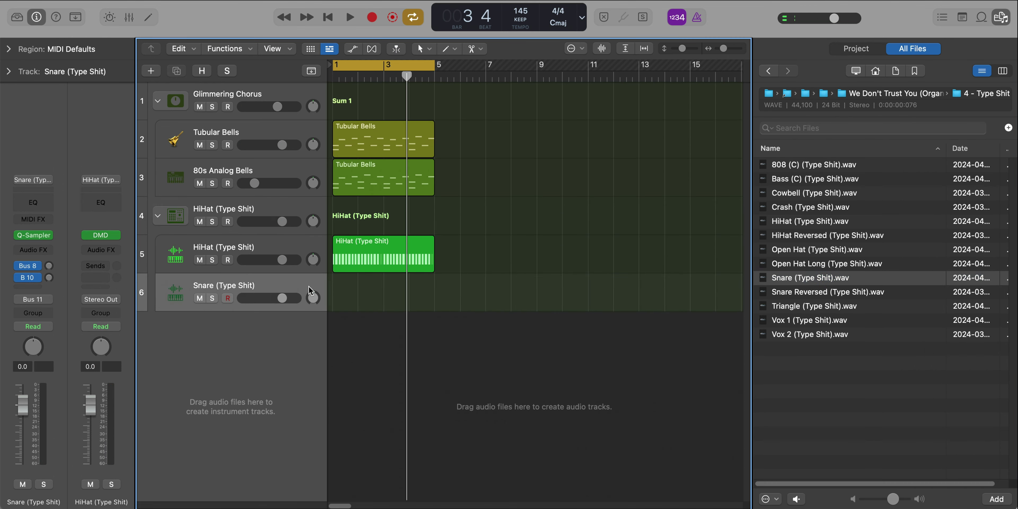
Create a step pattern with a single hit on the Snare (Type Shit) track and close its Quick Sampler window
right_click(335, 292)
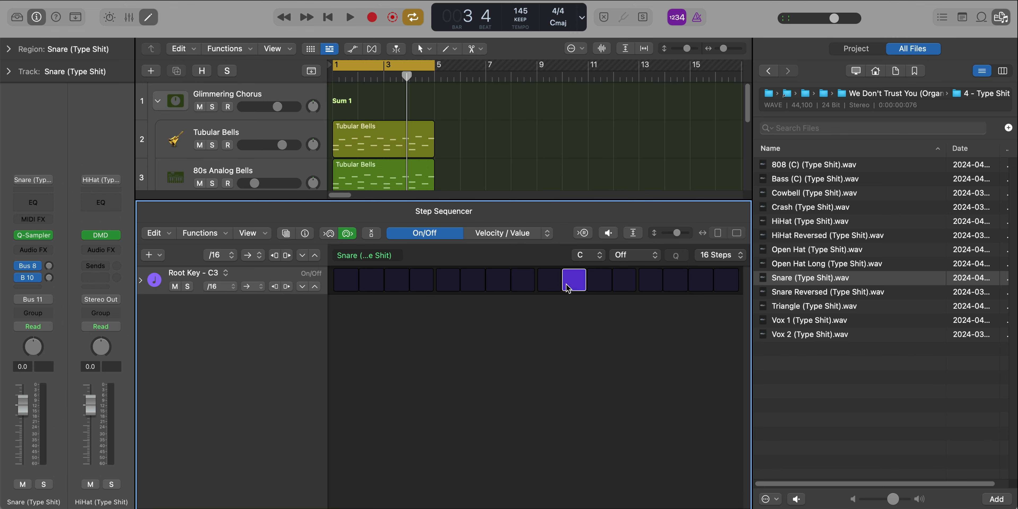
key(x)
key(x)
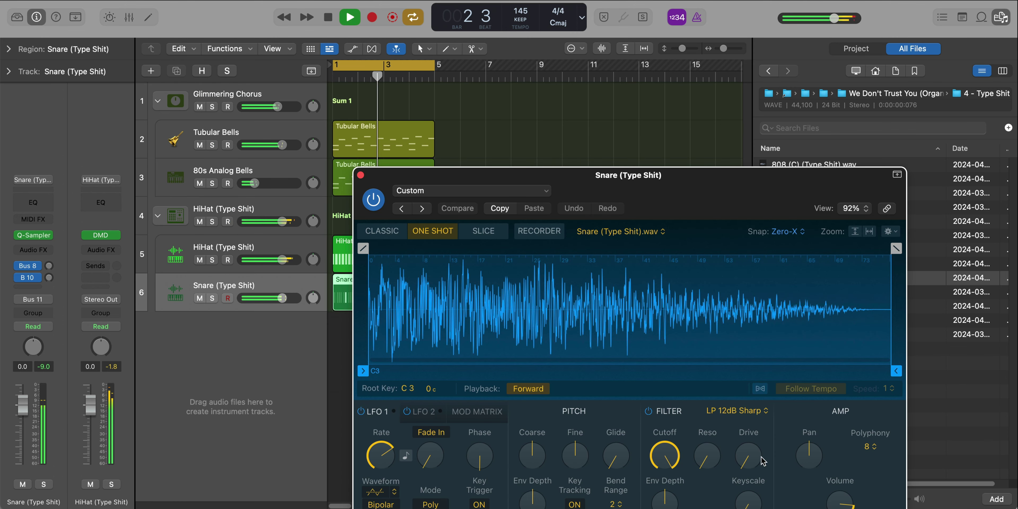
click(360, 176)
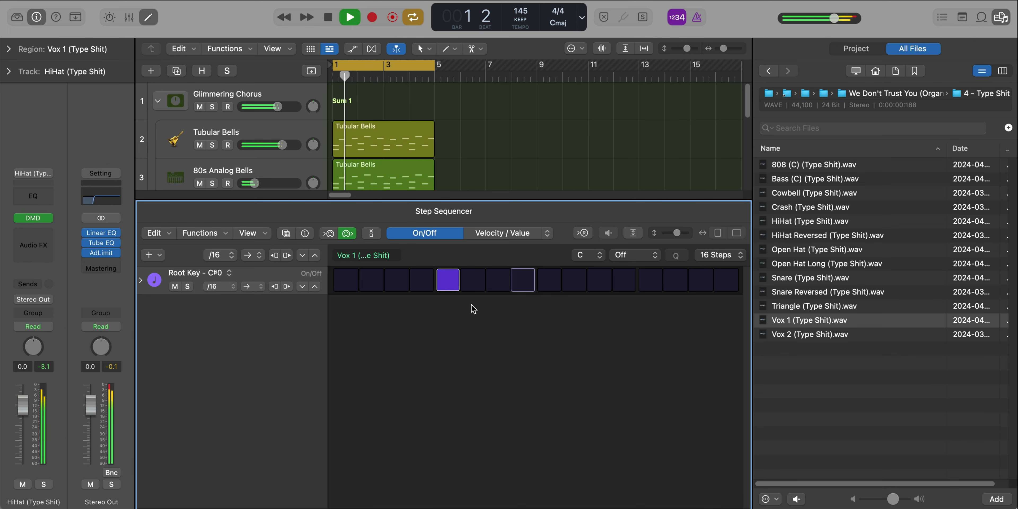
Close the Vox 1 step pattern and lower the Vox 1 (Type Shit) track's volume slightly
key(e)
click(282, 337)
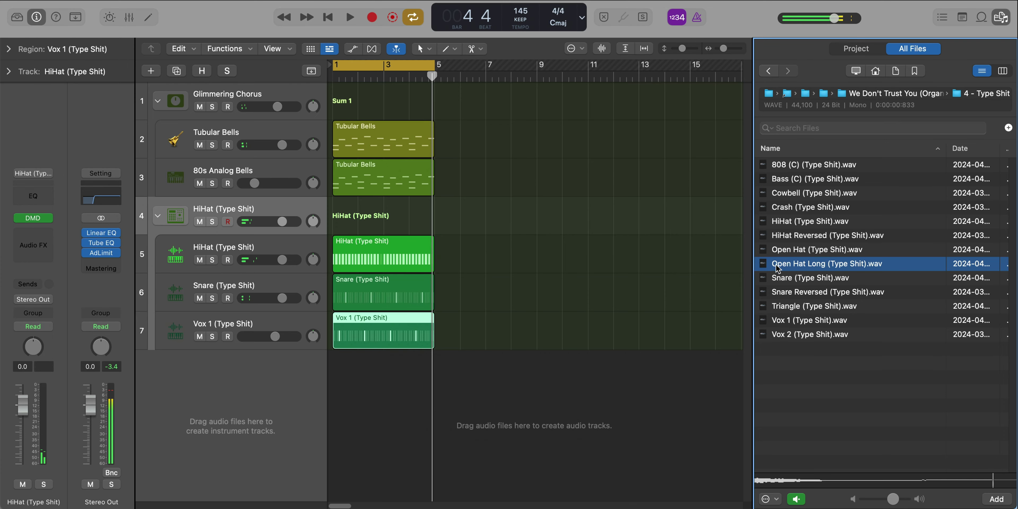
Add Open Hat Long (Type Shit).wav to the HiHat drum kit as a new pad and select its track
drag(777, 267, 213, 229)
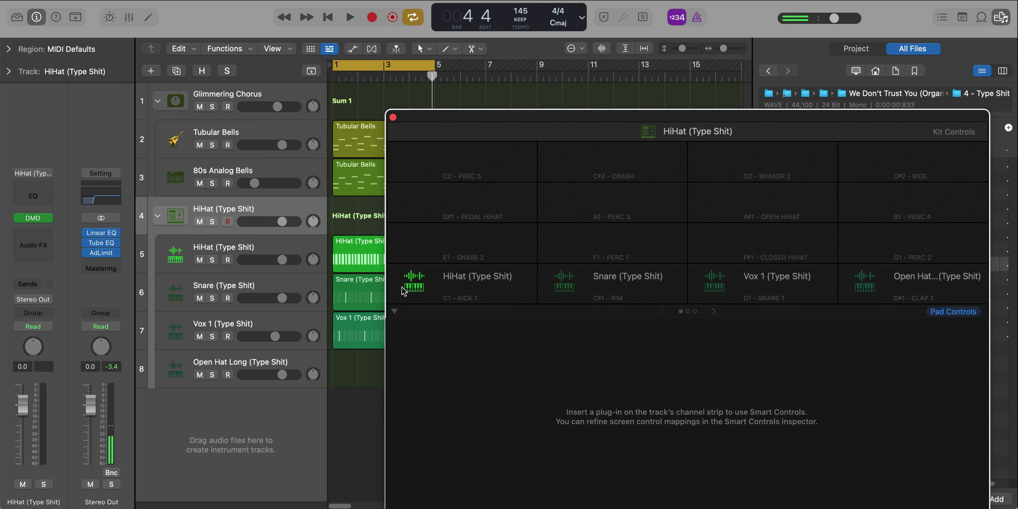
click(393, 117)
click(290, 373)
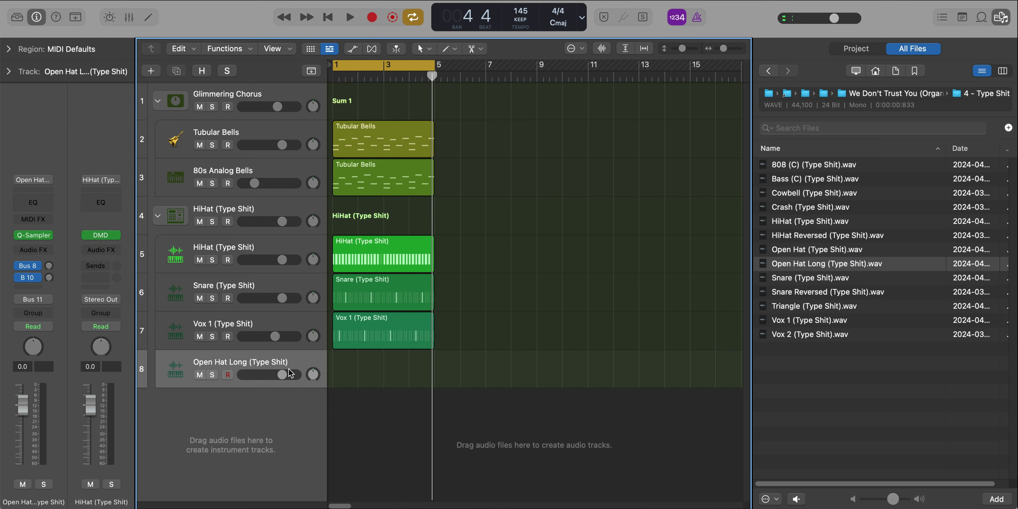
Create a 32-step pattern on Open Hat Long (Type Shit) with a hit on the first step, and set the Open Hat (Type Shit) pattern to 32 steps
right_click(343, 370)
click(379, 380)
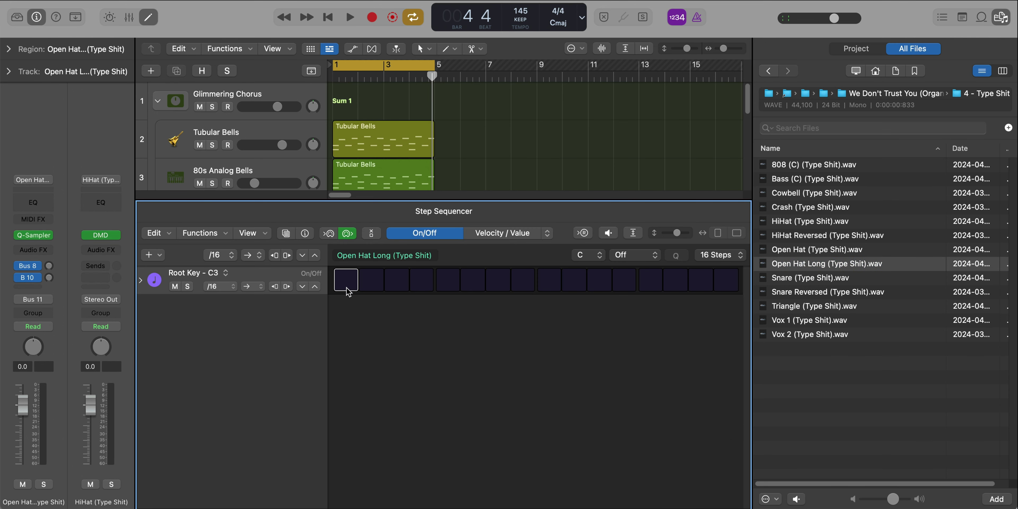
click(717, 254)
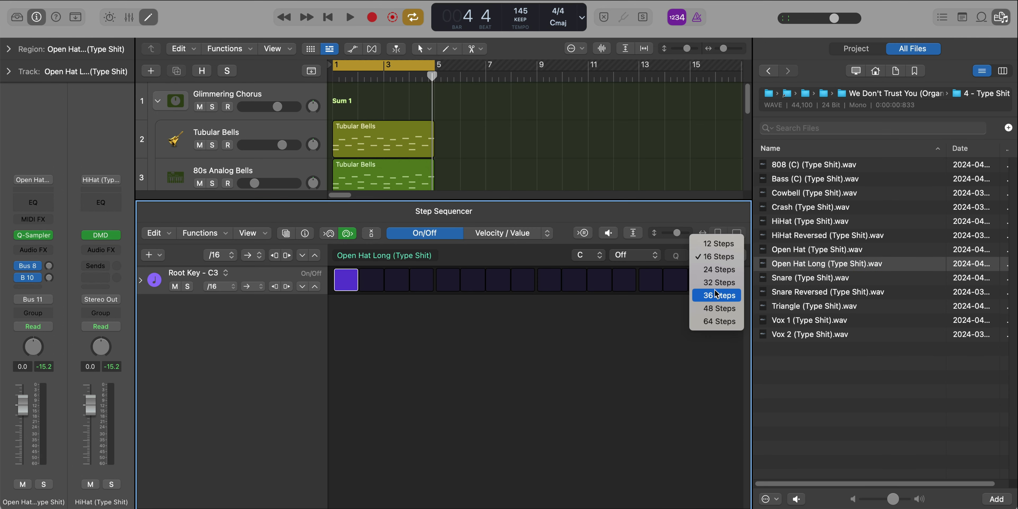
click(719, 282)
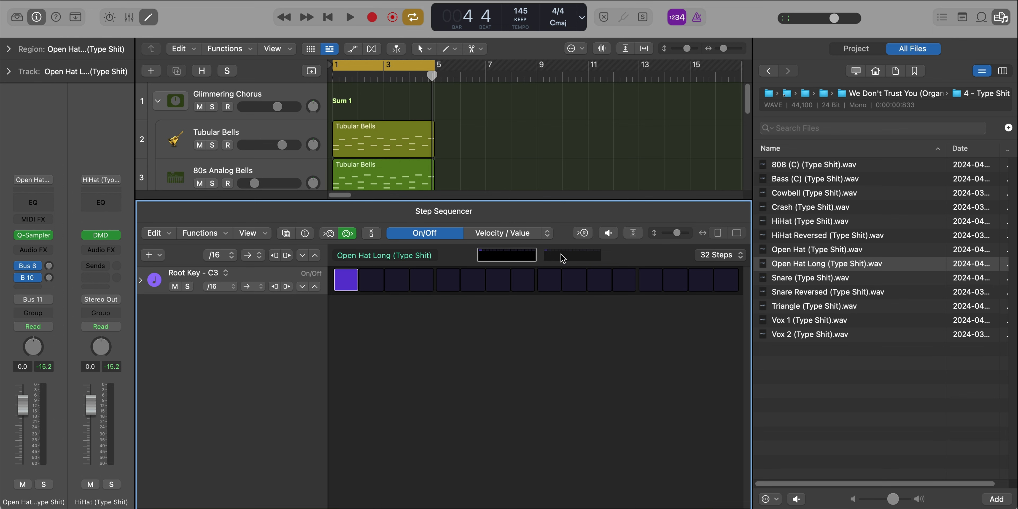
click(563, 257)
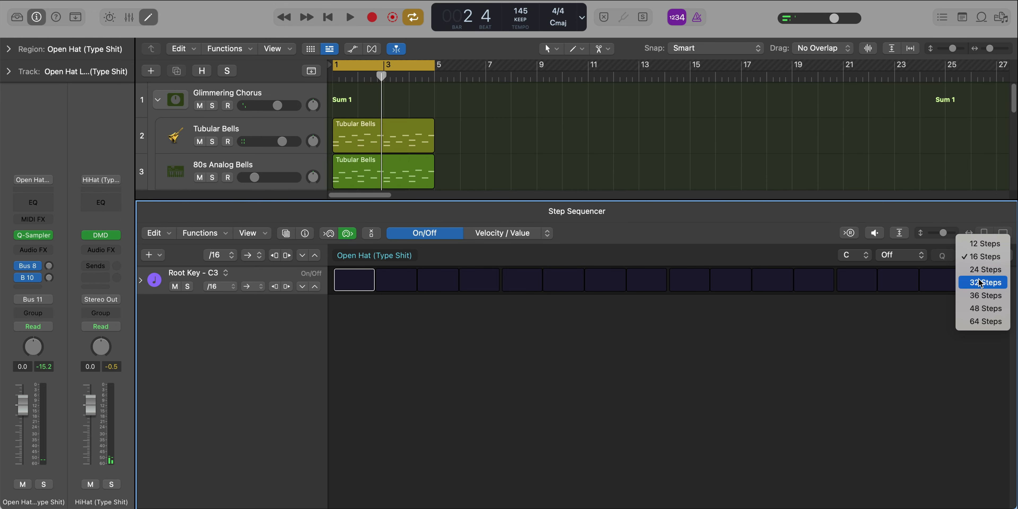
click(981, 317)
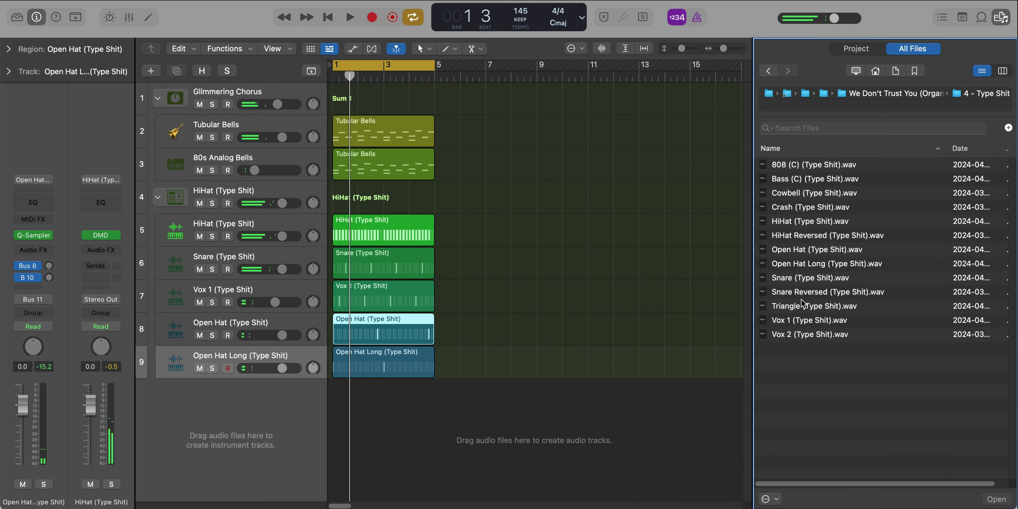
Add Triangle (Type Shit).wav to the HiHat drum kit as a new pad and create a 32-step pattern on its track
drag(801, 300, 276, 212)
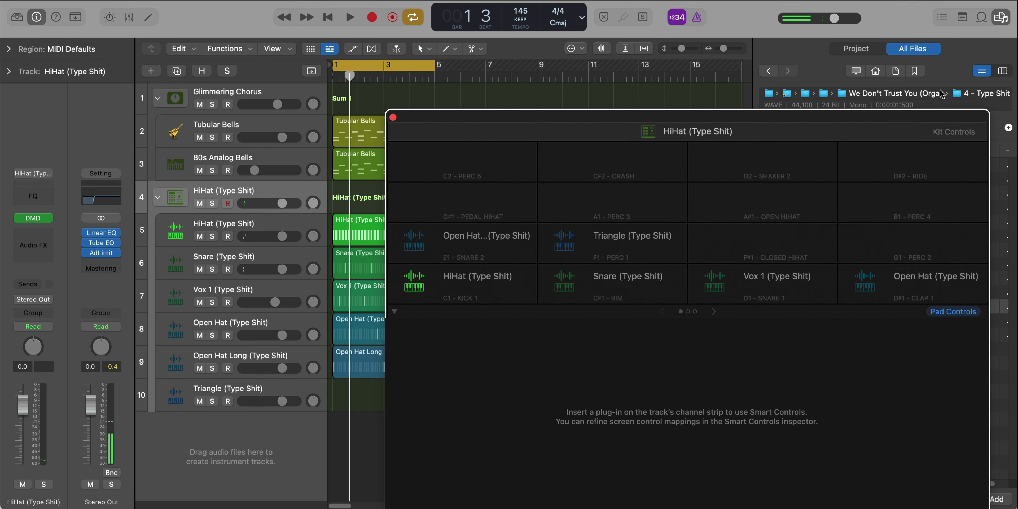
click(392, 116)
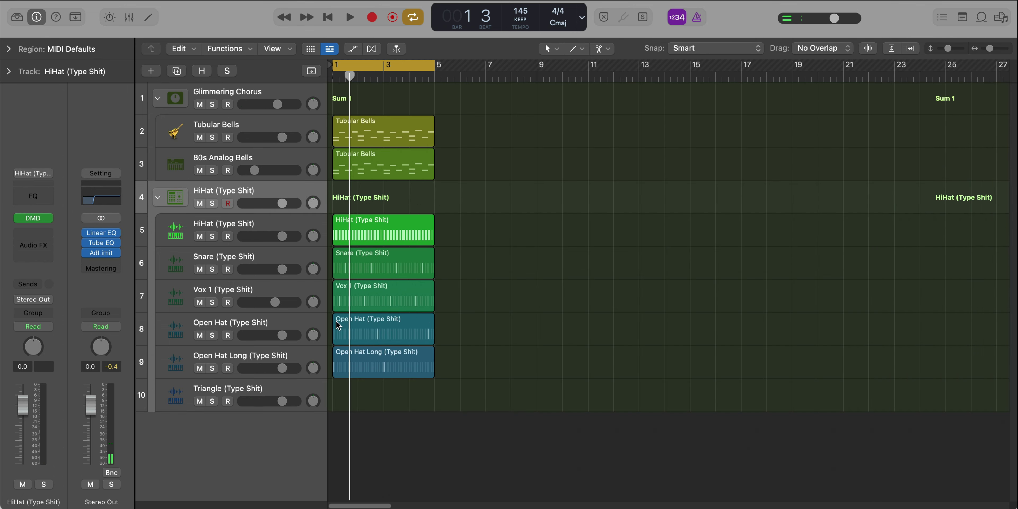
right_click(338, 397)
click(415, 410)
click(997, 256)
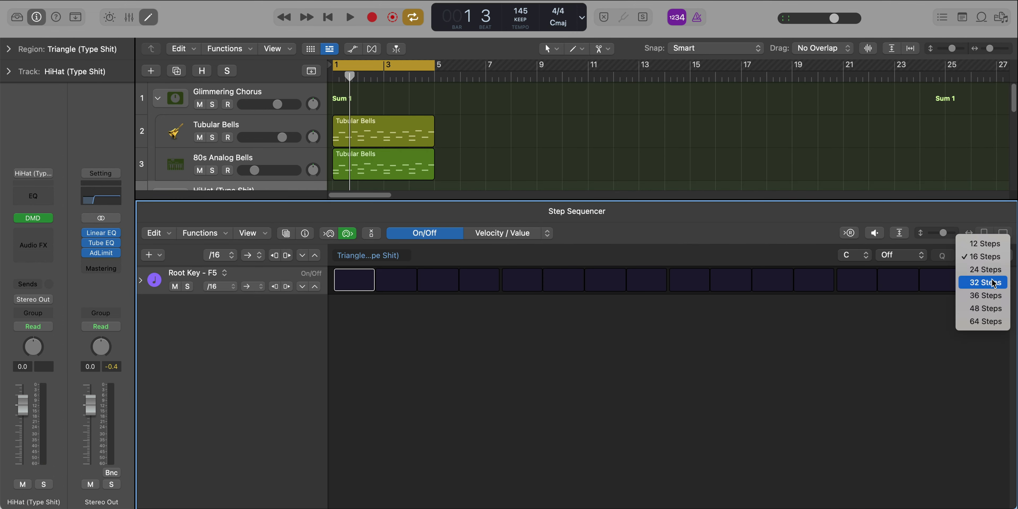
click(987, 282)
key(space)
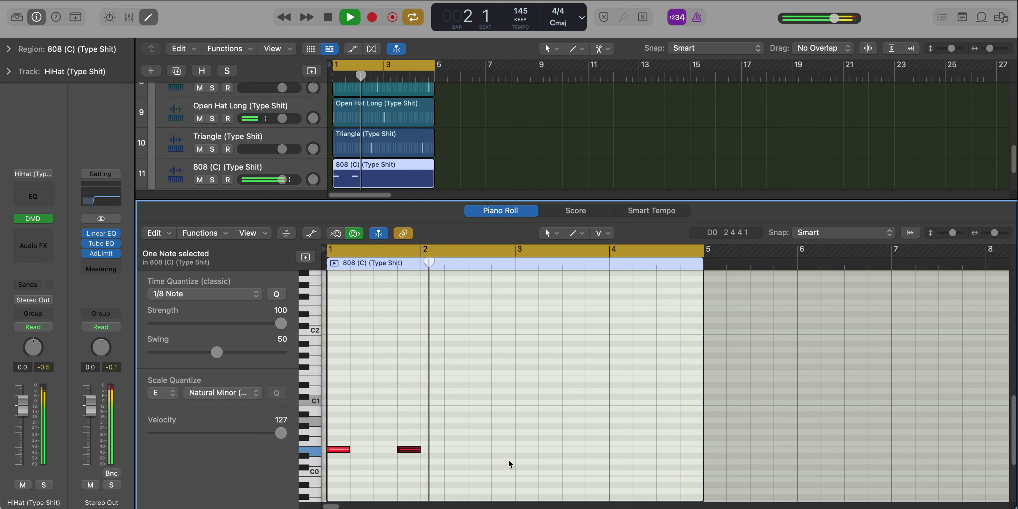
Add E0 notes to the 808 (C) region on beat 4 of bar 2 and beats 1 and 4 of bar 3, and open the track's Quick Sampler
super+click(494, 450)
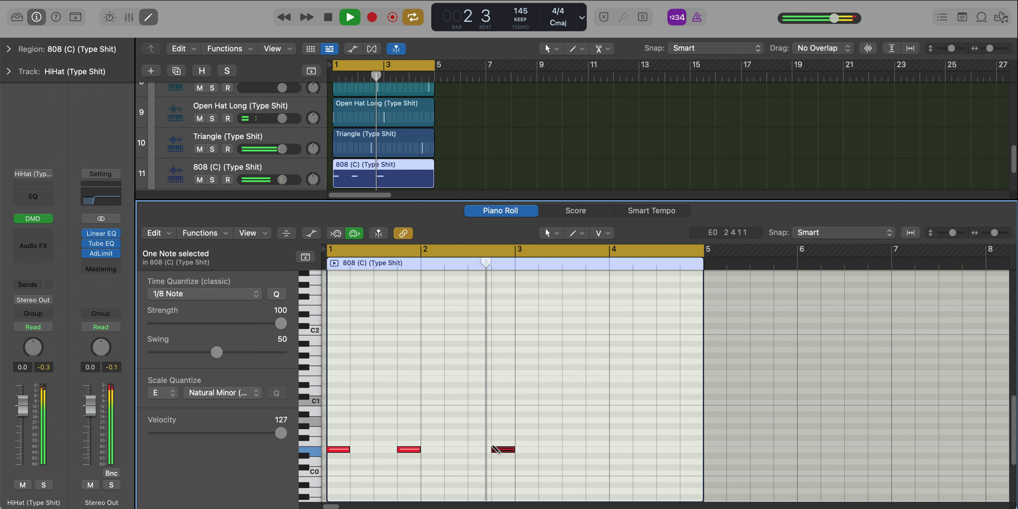
super+click(525, 451)
drag(527, 455, 530, 454)
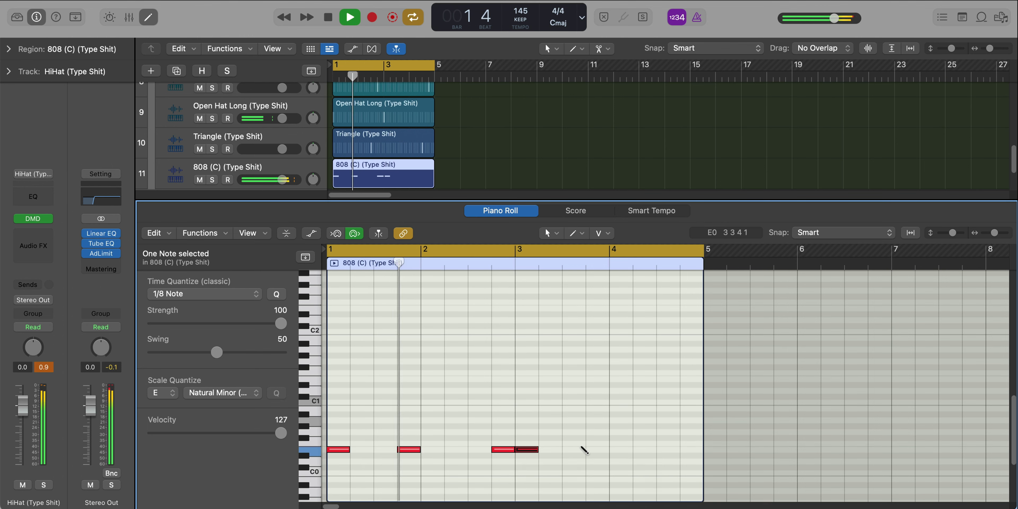
super+click(589, 451)
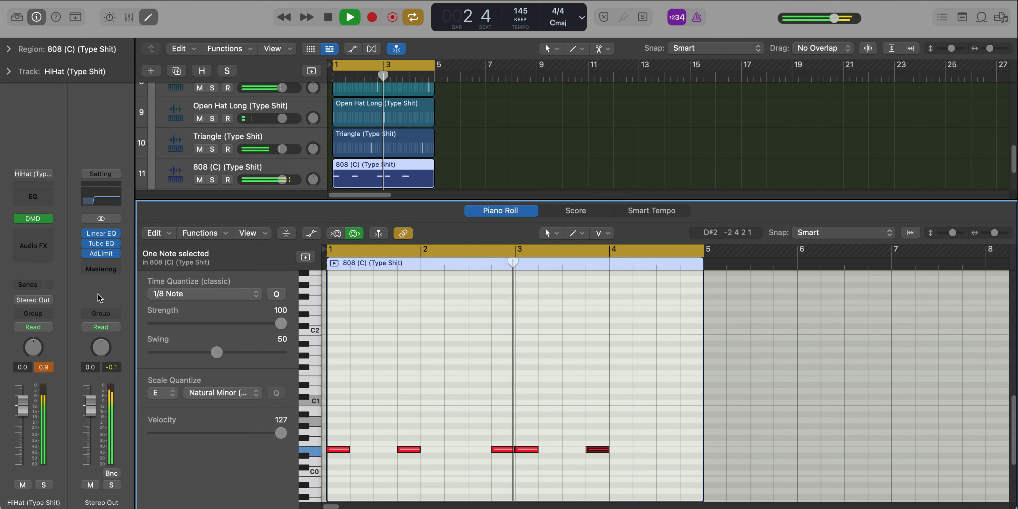
click(83, 193)
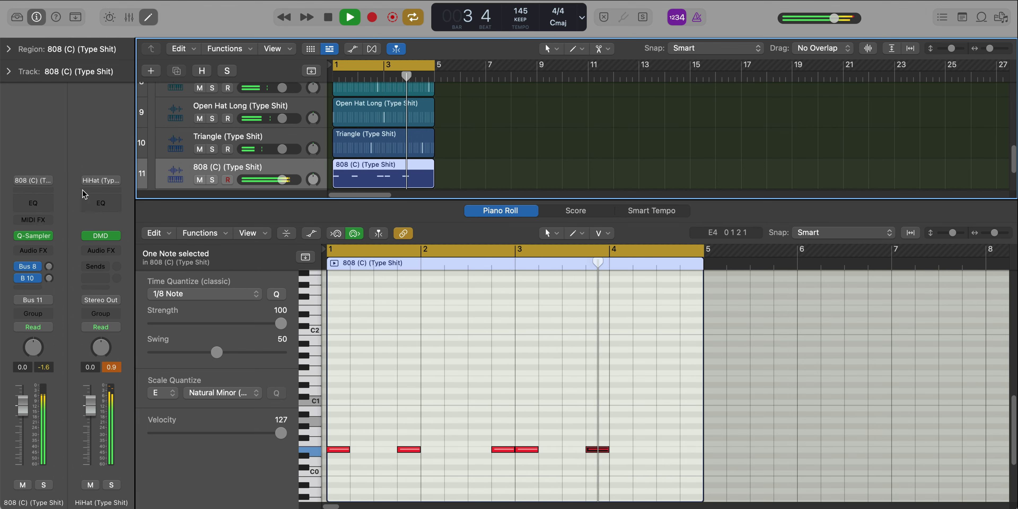
click(33, 235)
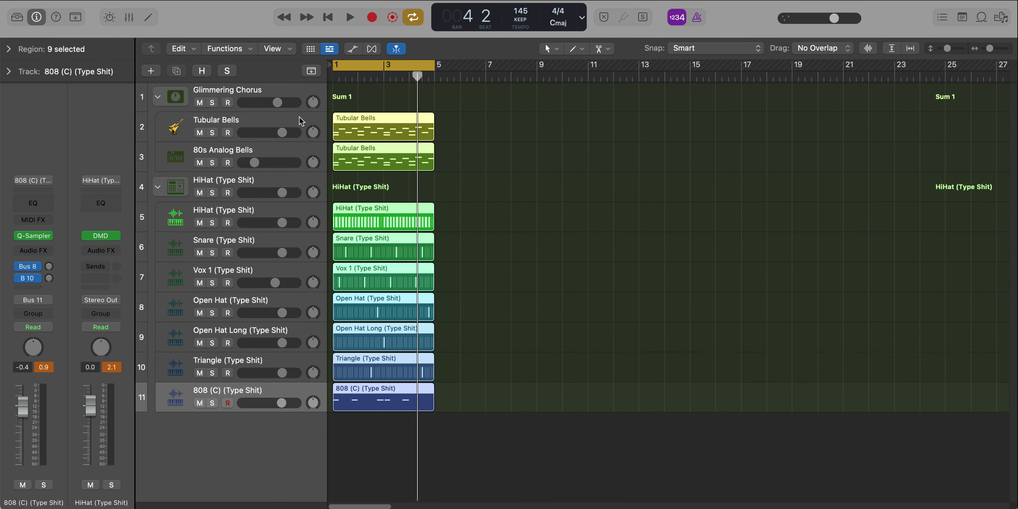
Repeat the nine selected regions once from bar 5 and set the cycle range to bars 5 to 9
key(super+r)
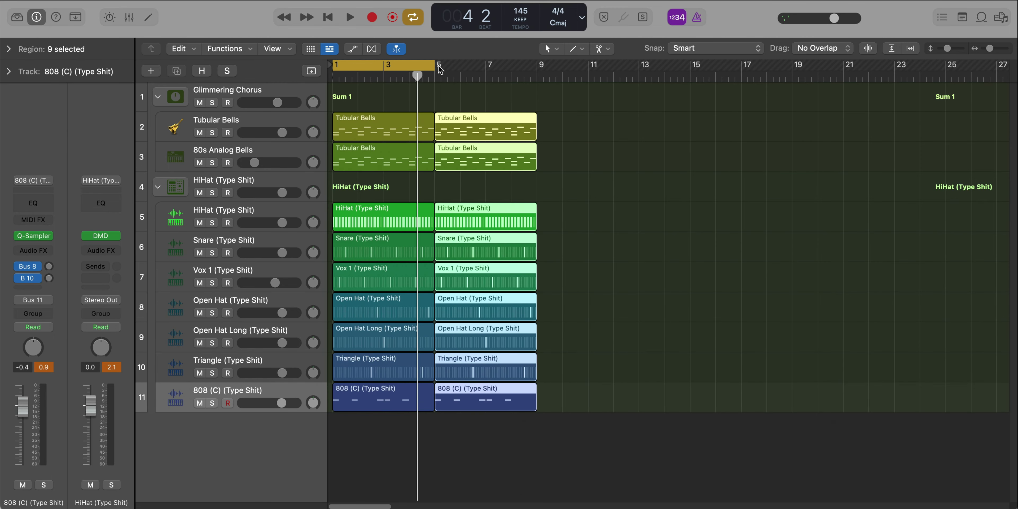
drag(440, 68, 538, 68)
Create a new software instrument track and load Alchemy as its instrument
click(151, 71)
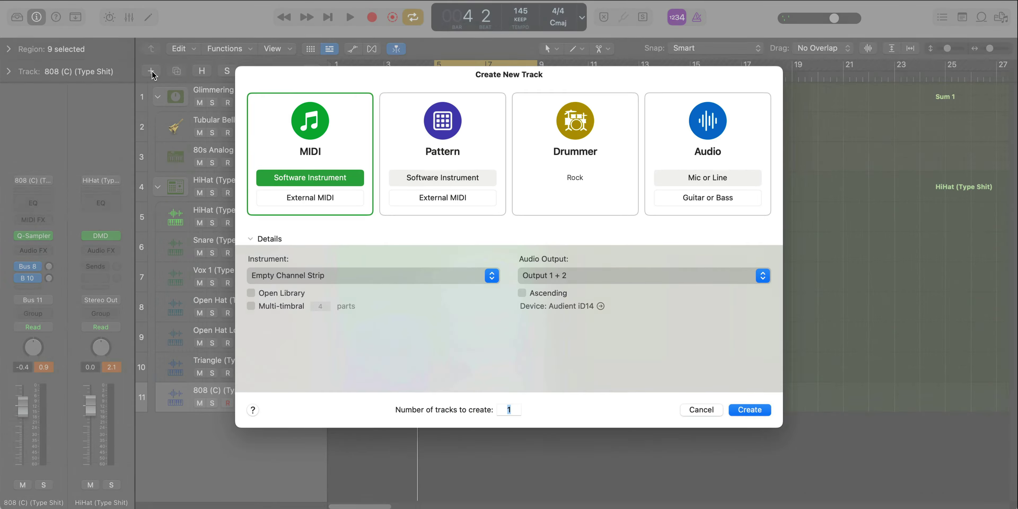
key(Return)
click(14, 215)
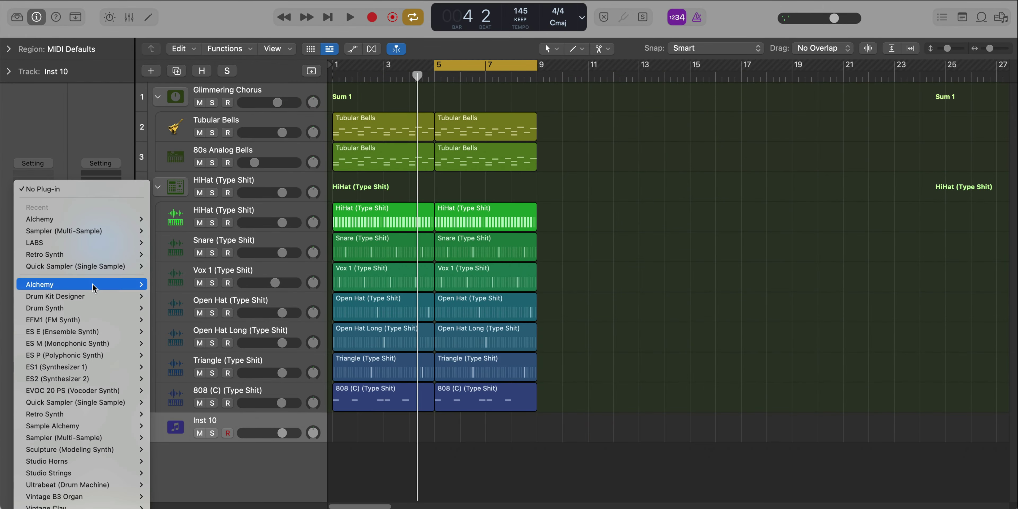
mouse_move(59, 220)
click(164, 220)
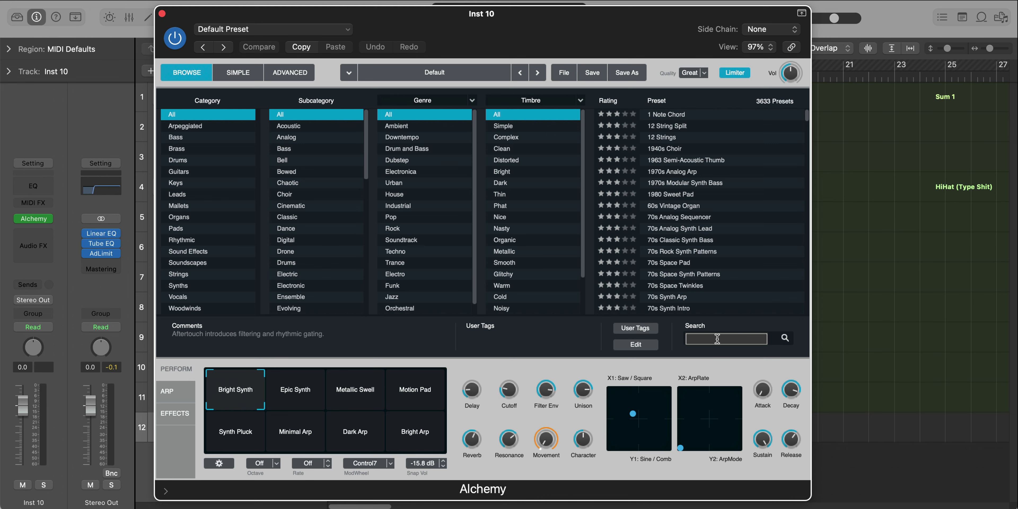
Search the Alchemy presets for "liquid be", load Liquid Wires and close the plug-in window
click(717, 339)
text(liquid)
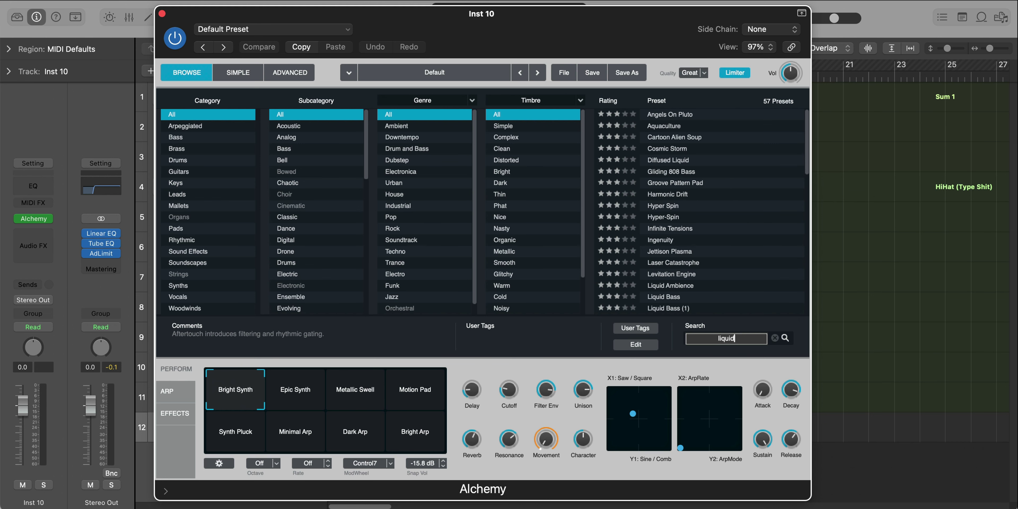
text( be)
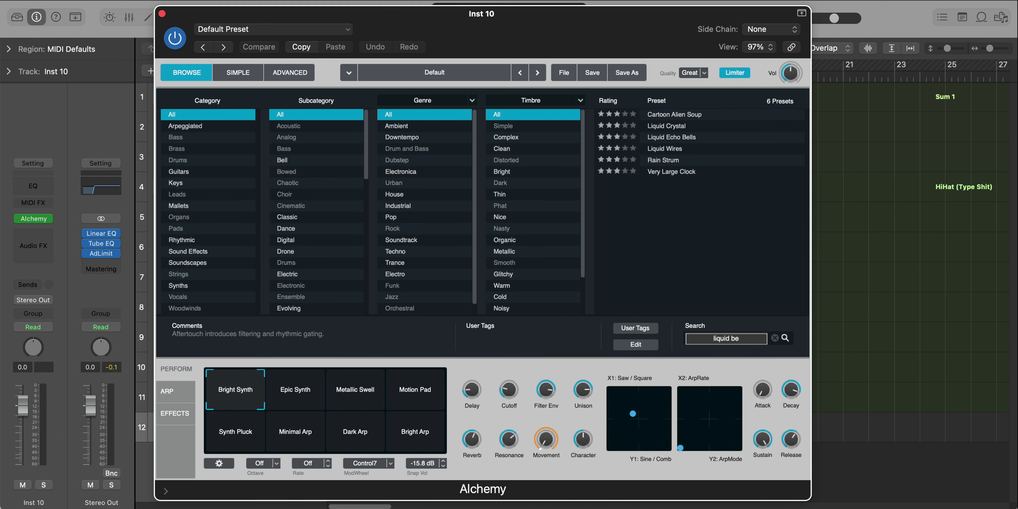
click(660, 149)
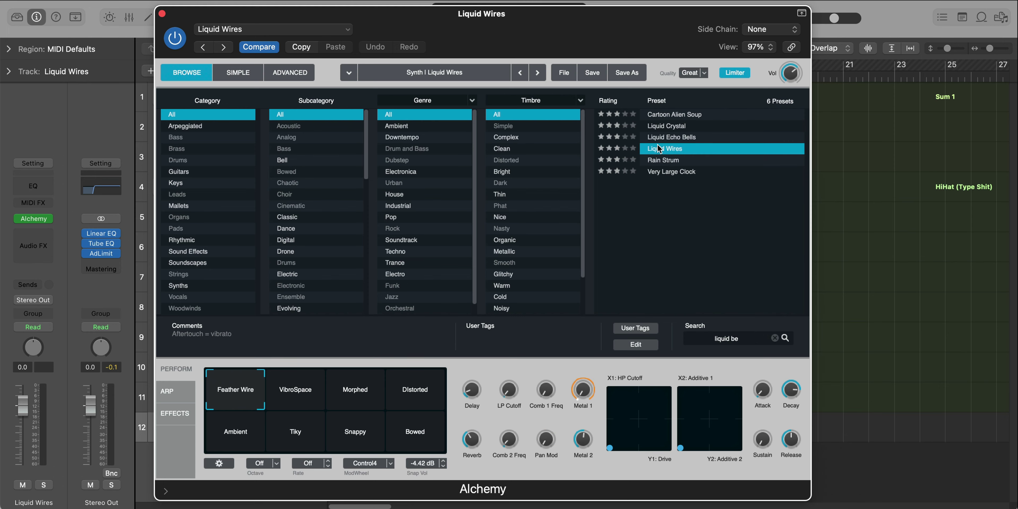
click(162, 13)
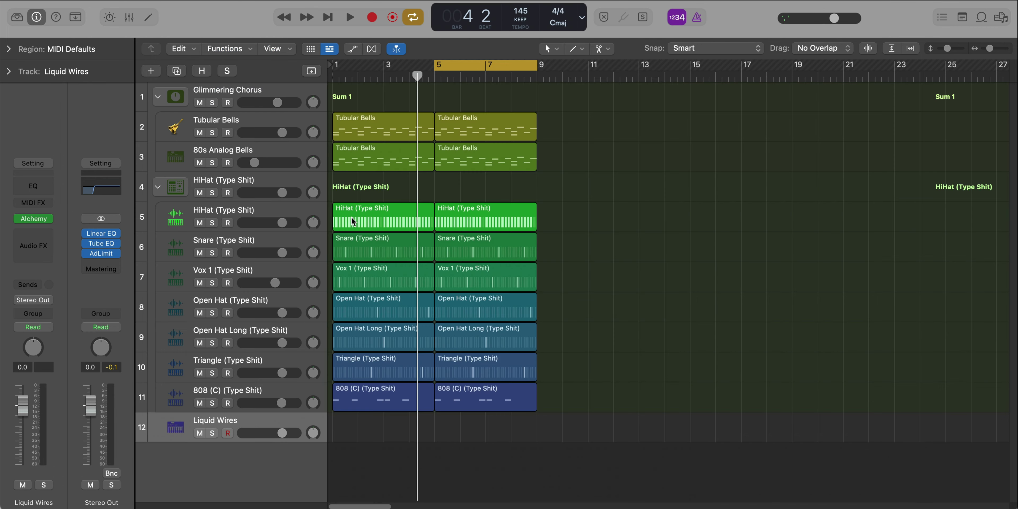
Create a MIDI region at bar 5 on the Liquid Wires track and fill bar 5 with quarter notes E4, B3, E4 and F♯4
right_click(443, 431)
click(451, 436)
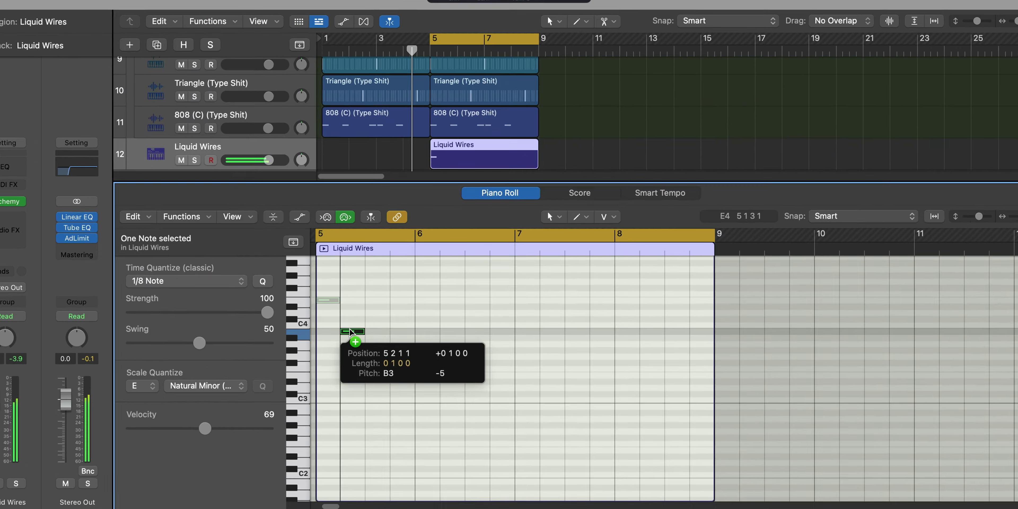
drag(357, 337, 358, 220)
Repeat the four-note Liquid Wires motif three times to fill bars 5 through 8, and play it back
drag(450, 195, 250, 307)
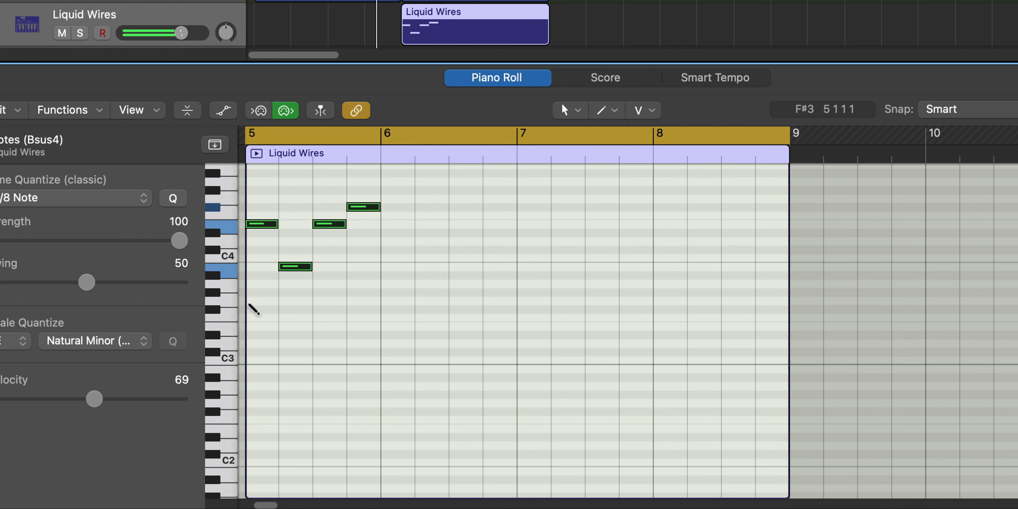
key(super+r)
key(space)
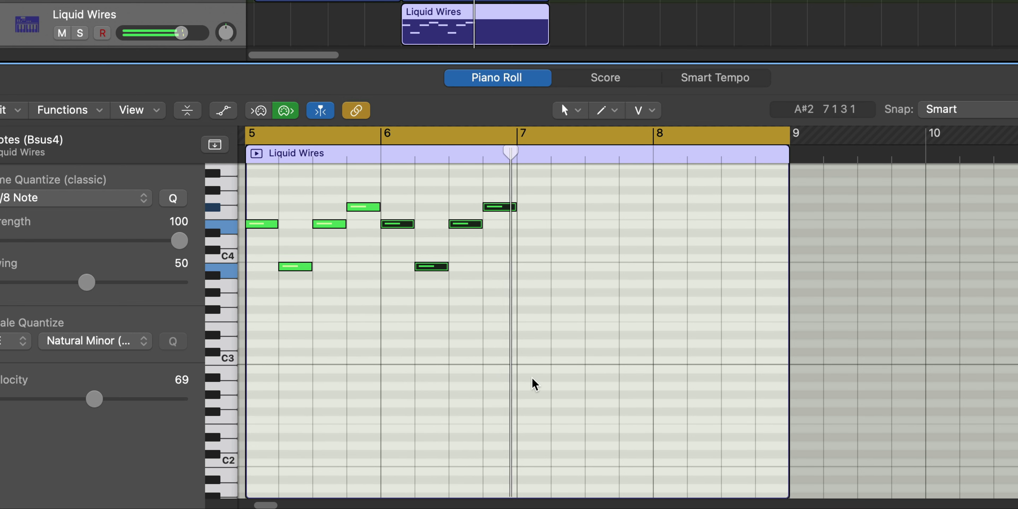
drag(597, 342, 404, 202)
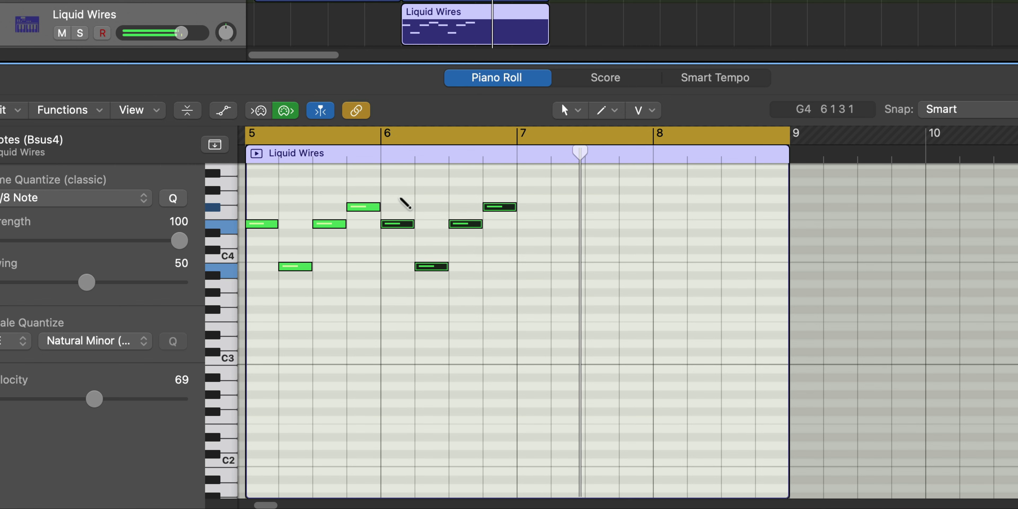
key(super+r)
key(super+r)
key(space)
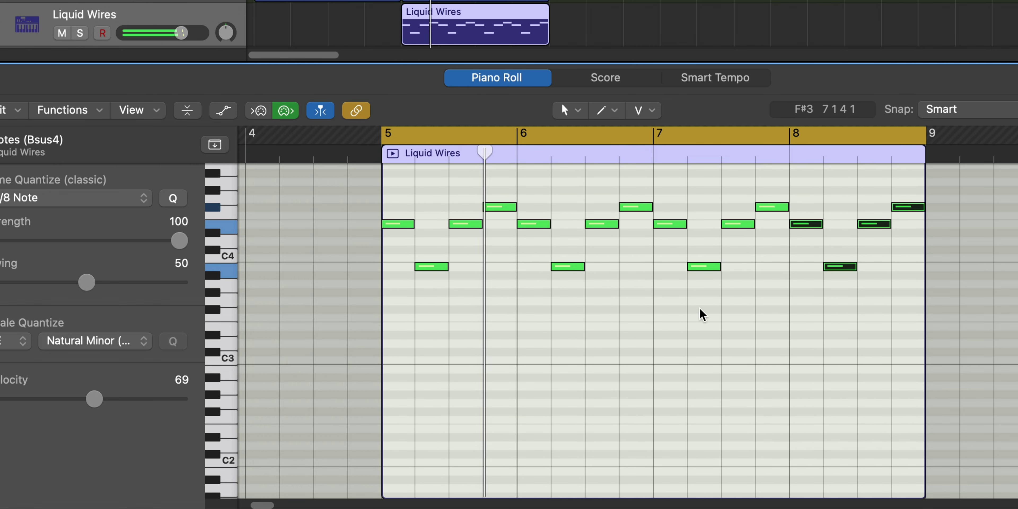
Set the velocity of all B3 notes in the Liquid Wires region to 43 and raise the last notes of bars 6 and 8 by one semitone
drag(868, 298, 399, 262)
drag(95, 400, 58, 409)
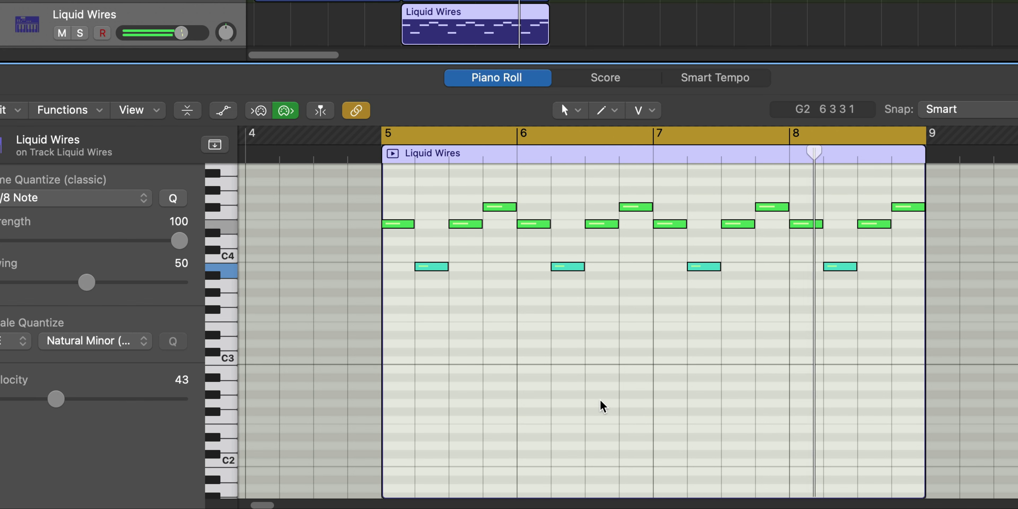
click(632, 208)
drag(633, 210, 633, 201)
click(909, 206)
drag(909, 206, 909, 198)
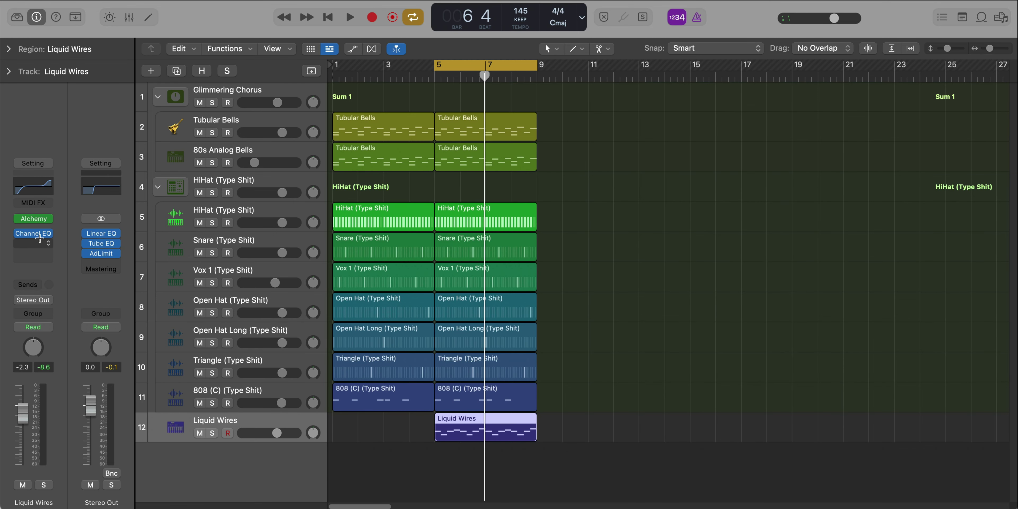
Add a Chorus to the Liquid Wires track with the Pad Enchancer preset and a 33% mix, and close its window
click(40, 241)
click(48, 307)
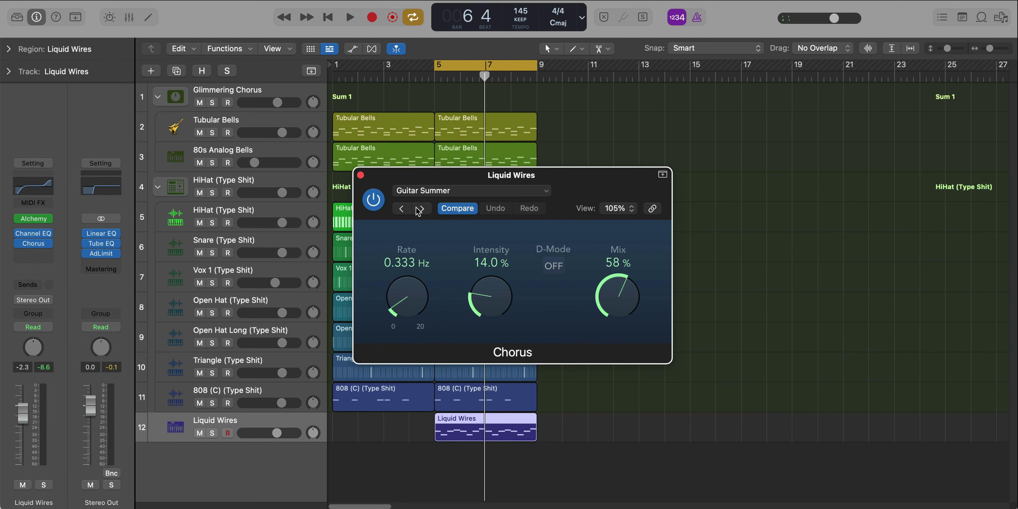
click(420, 209)
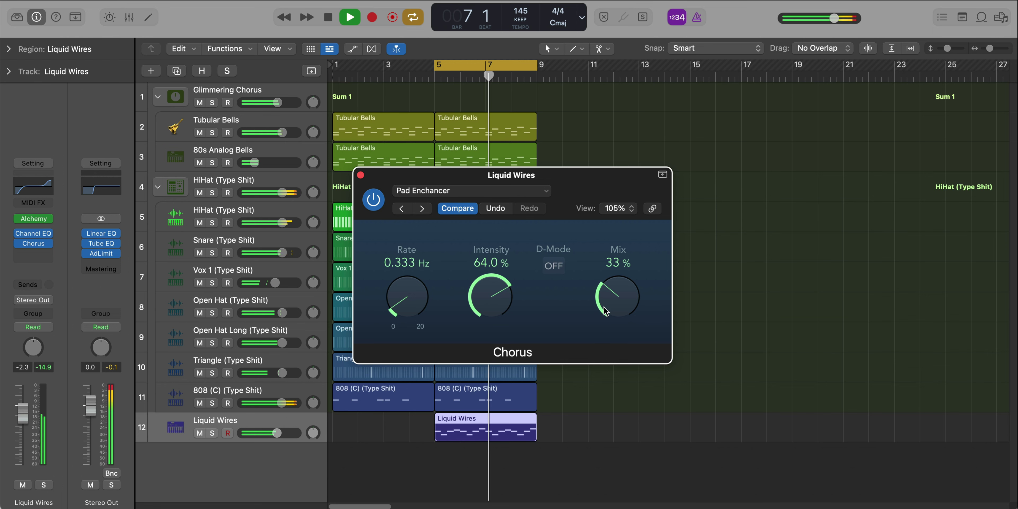
click(361, 175)
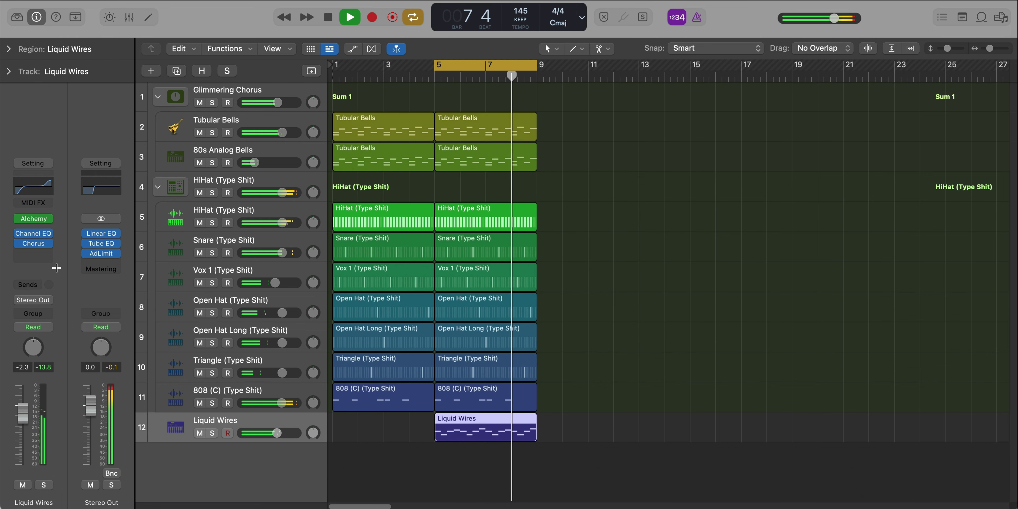
Insert a stereo ChromaVerb on the Liquid Wires track with decay 3.20 s and density 100%
click(34, 254)
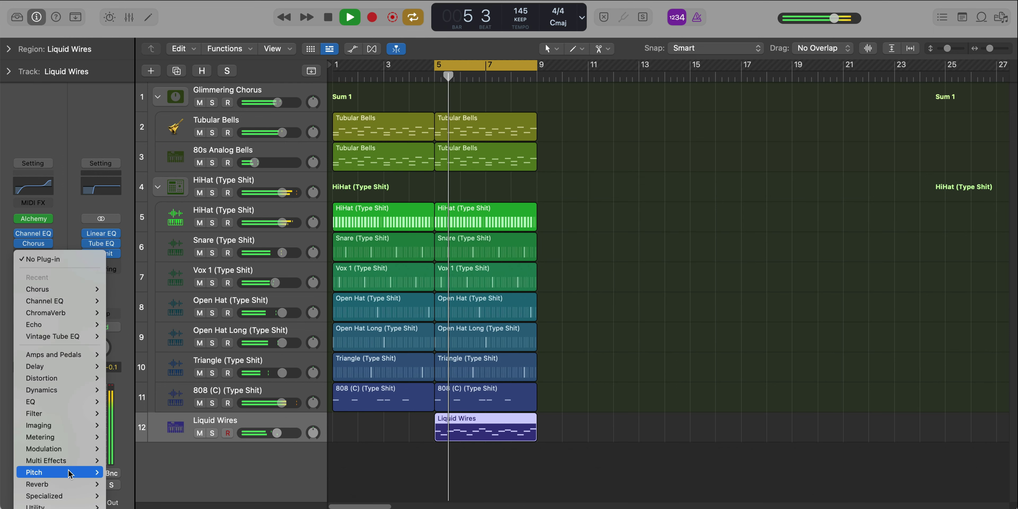
mouse_move(72, 484)
mouse_move(143, 484)
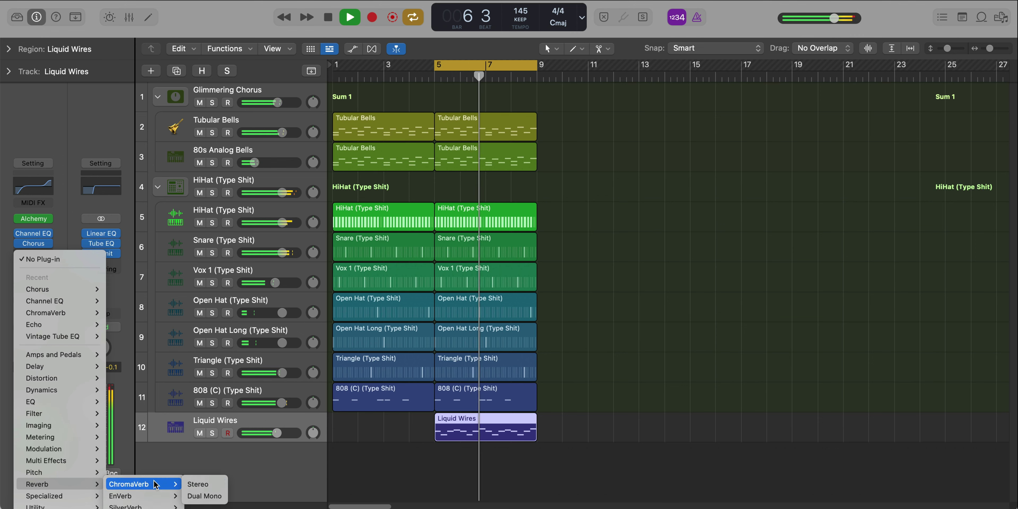
click(209, 484)
drag(676, 221, 540, 62)
drag(515, 391, 515, 369)
drag(413, 389, 413, 374)
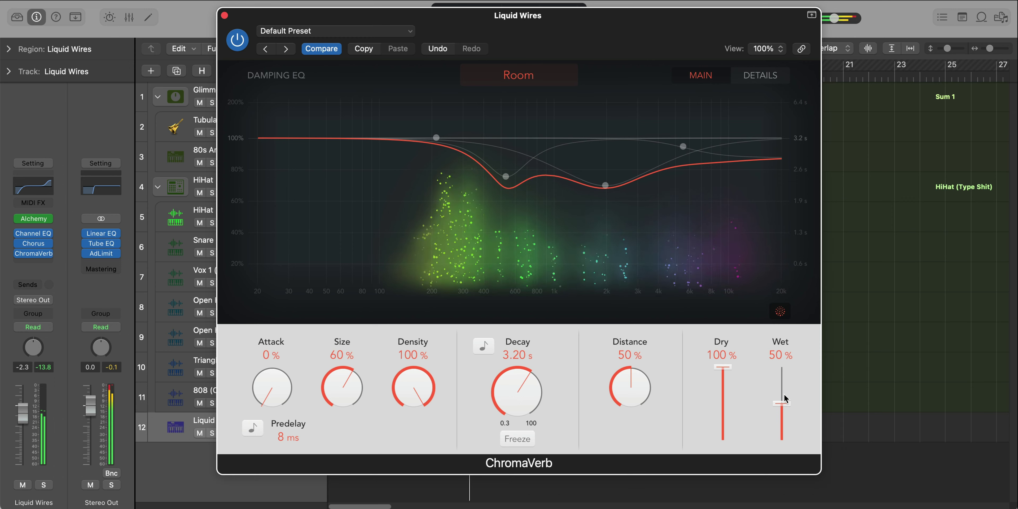
Lower the wet level of the ChromaVerb on the Liquid Wires track
drag(783, 404, 783, 418)
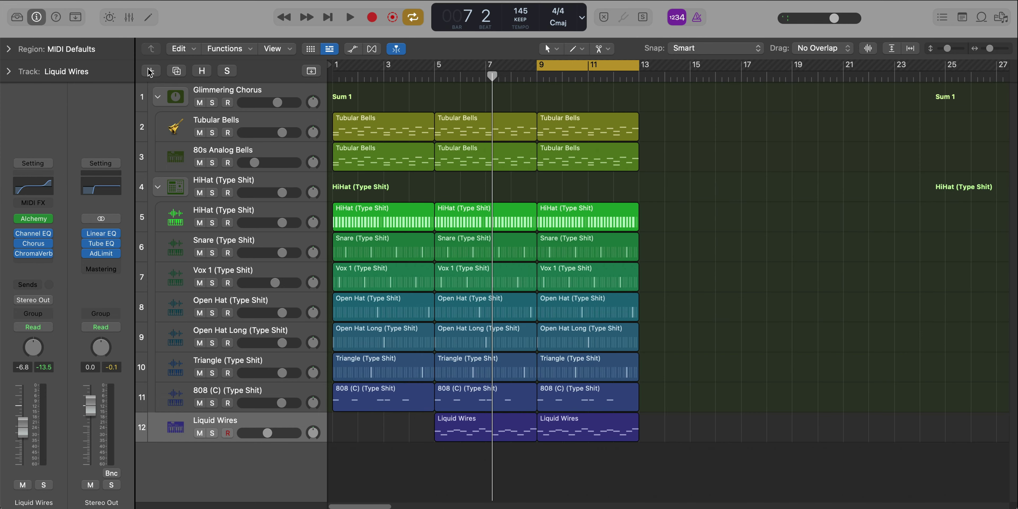
Create one new software instrument track, load Alchemy on it, and close the leftover Liquid Wires ChromaVerb window
click(149, 72)
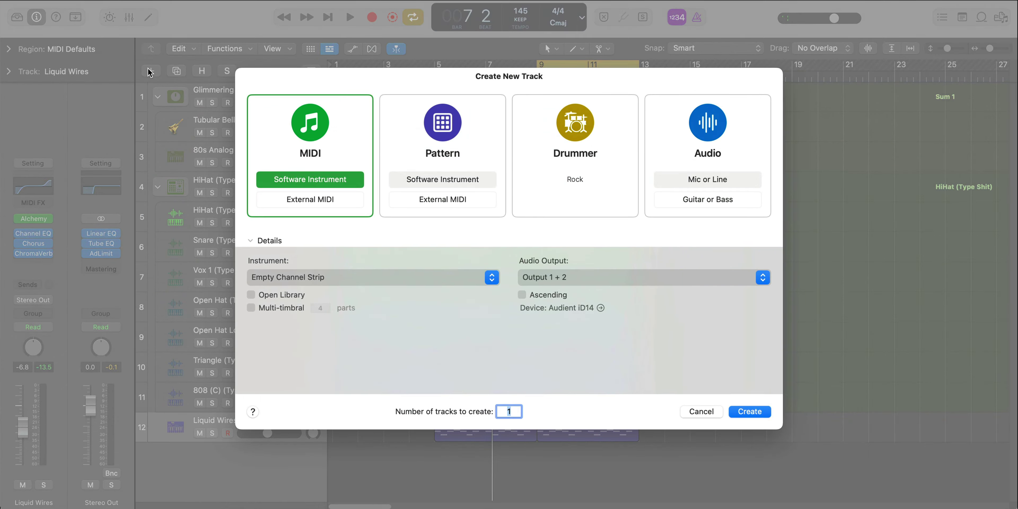
key(Return)
click(45, 220)
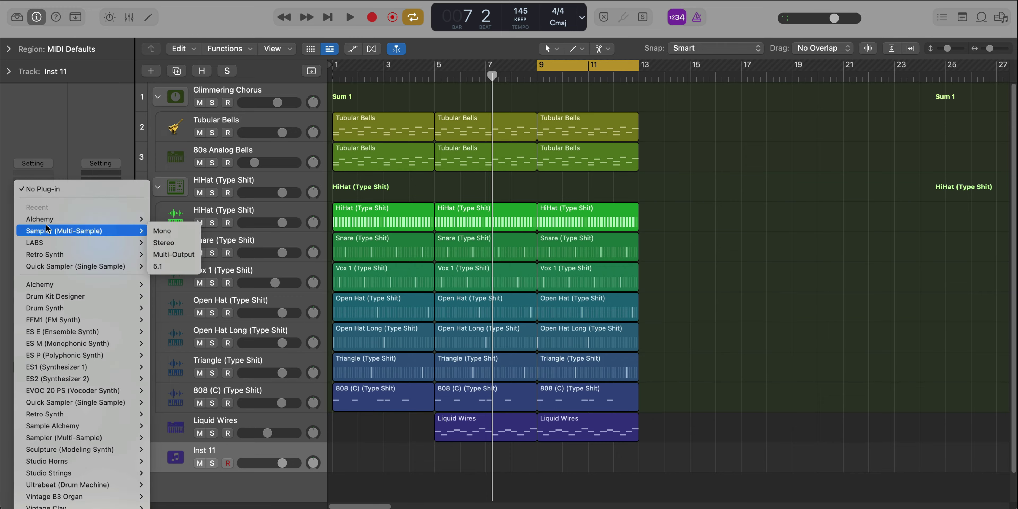
click(87, 221)
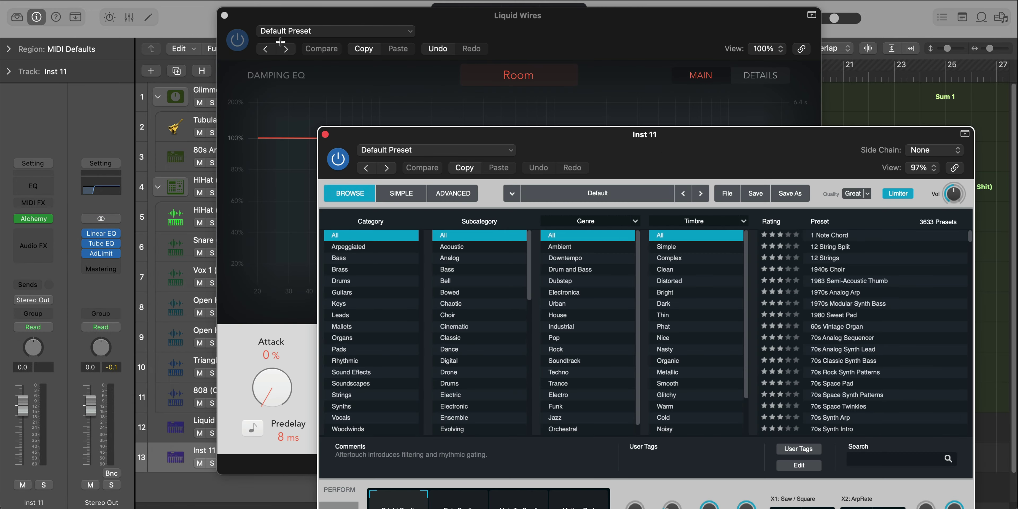
click(222, 15)
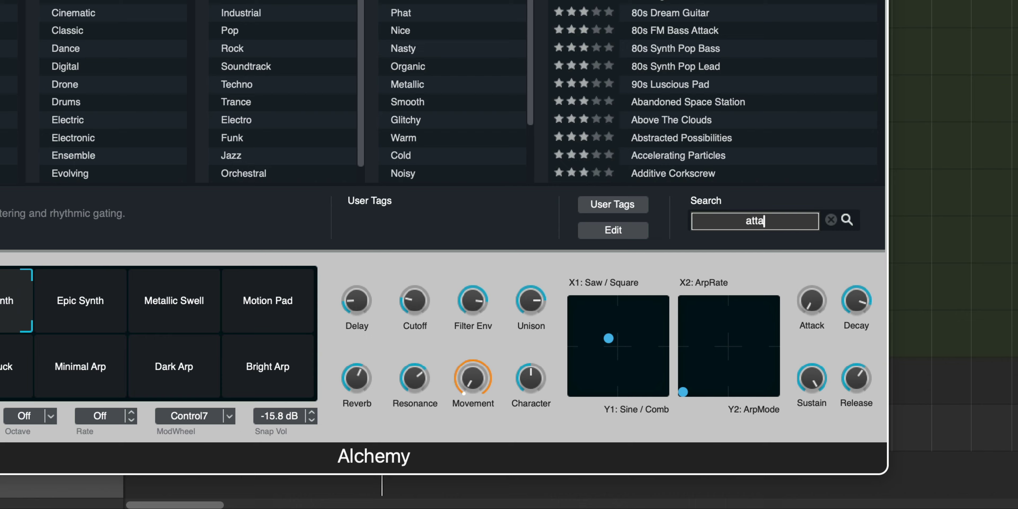
Search the Alchemy presets for "attack sweep" and load the Attack Sweep preset
text(ck swee)
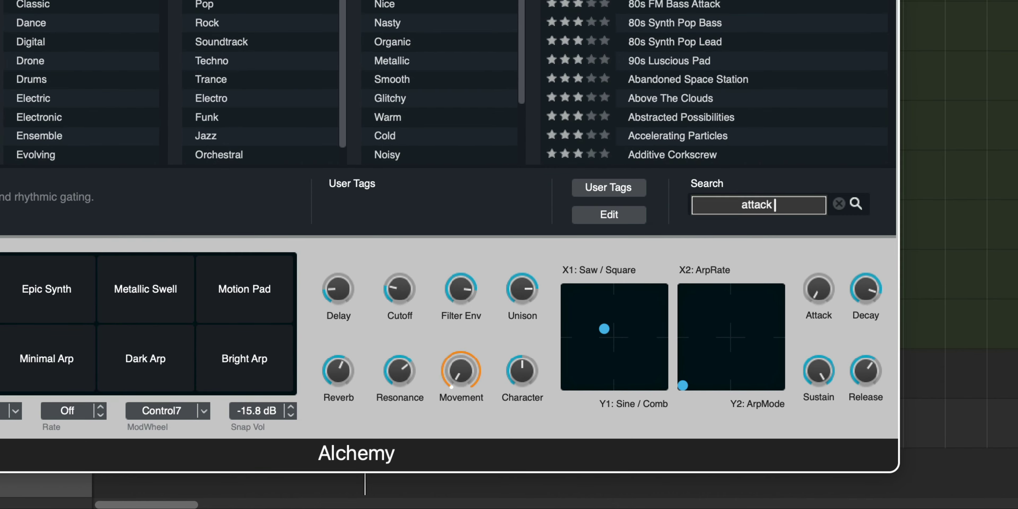
text(p)
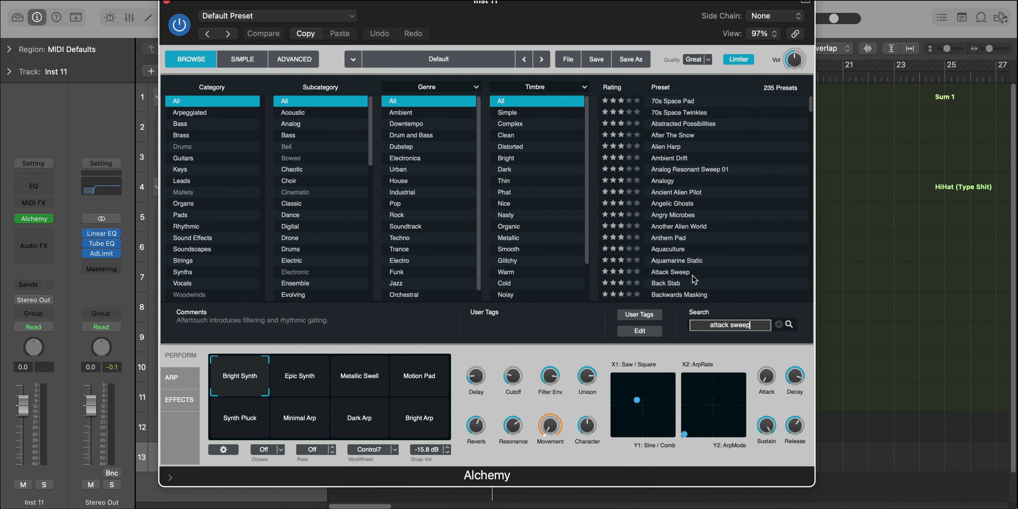
click(694, 275)
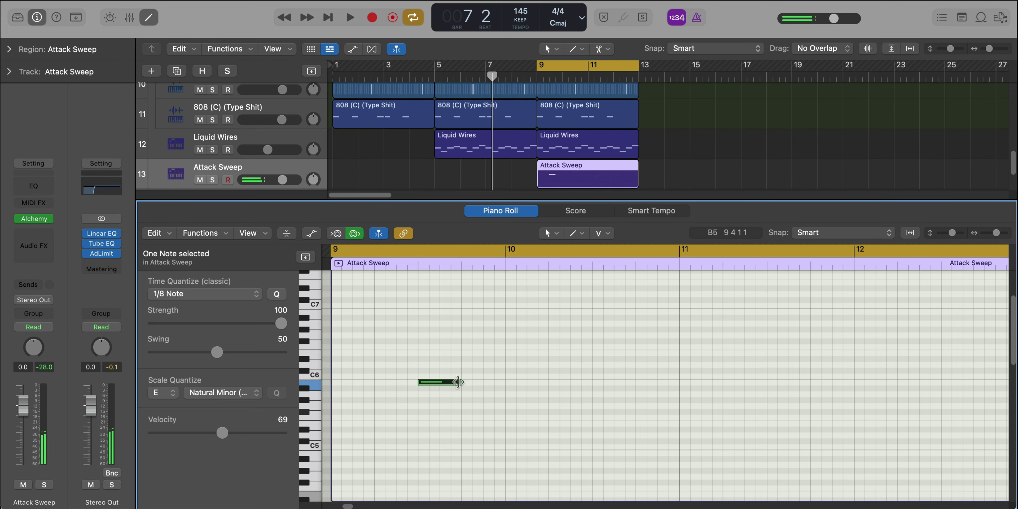
Draw a descending eighth-note run B5, A5, G5, F#5 from beat 3 of bar 9 and set all velocities to 104
drag(462, 382, 495, 412)
click(450, 389)
key(super+a)
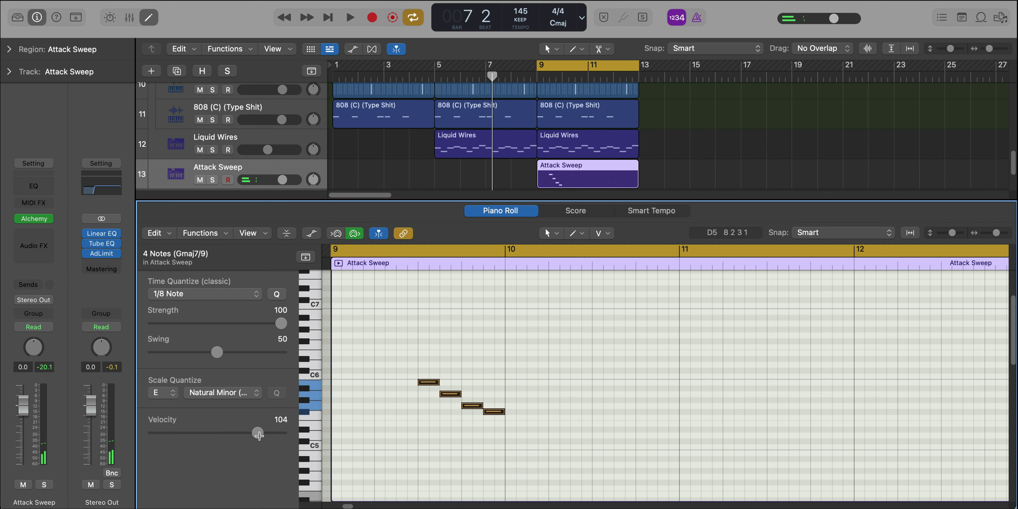
Repeat the four-note Attack Sweep run every half bar through the end of bar 12 and play it back
key(space)
drag(580, 462, 532, 413)
key(super+r)
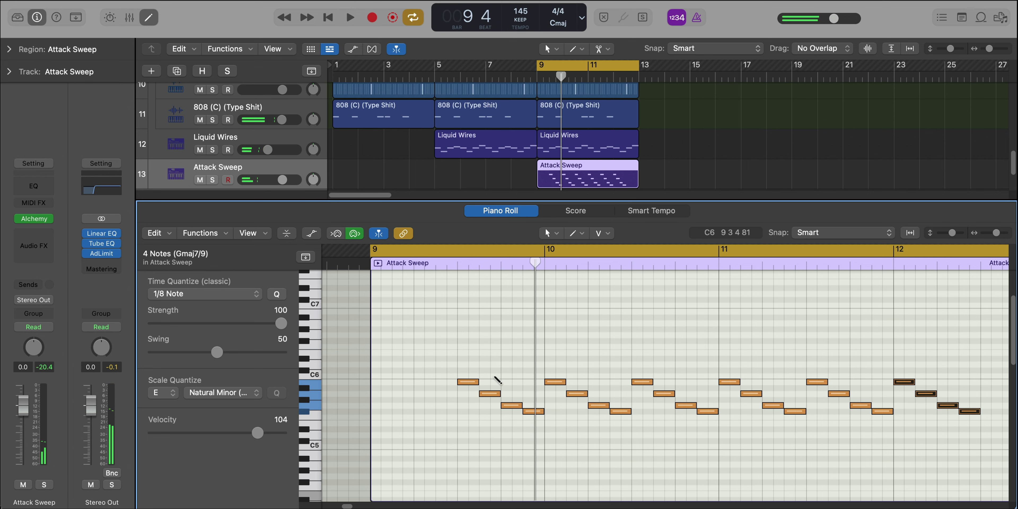
key(space)
ctrl+alt+click(488, 388)
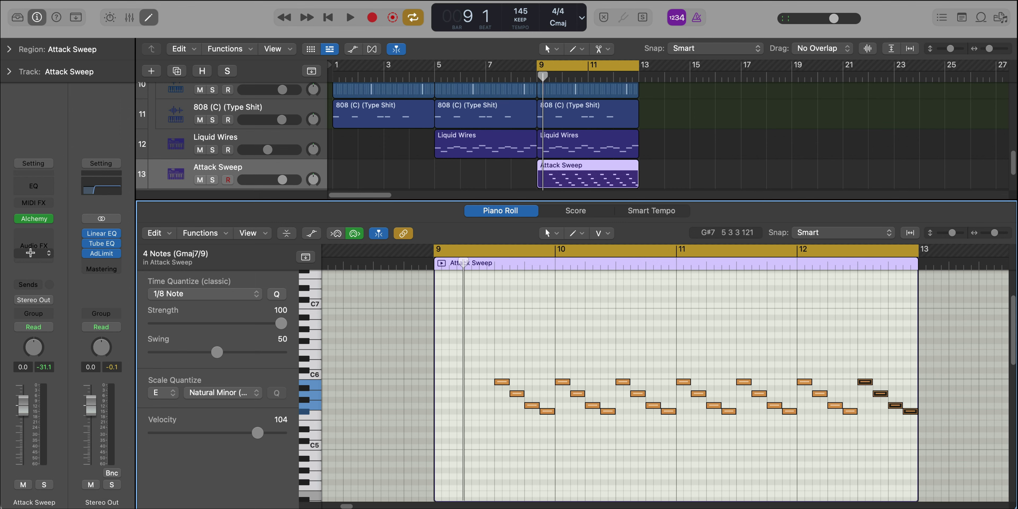
Insert a ChromaVerb on the Attack Sweep track with decay 2.10 s and wet 40%, and close its window
click(30, 253)
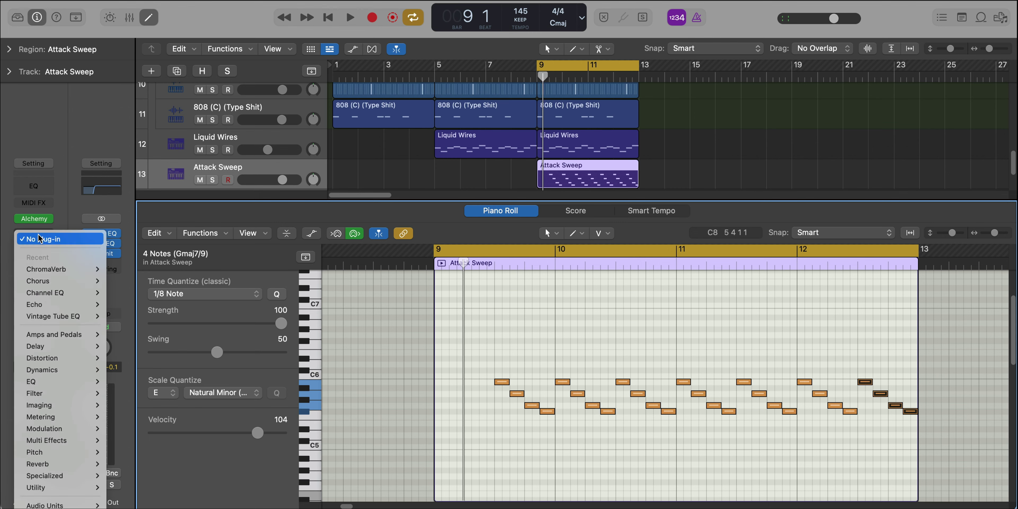
click(46, 269)
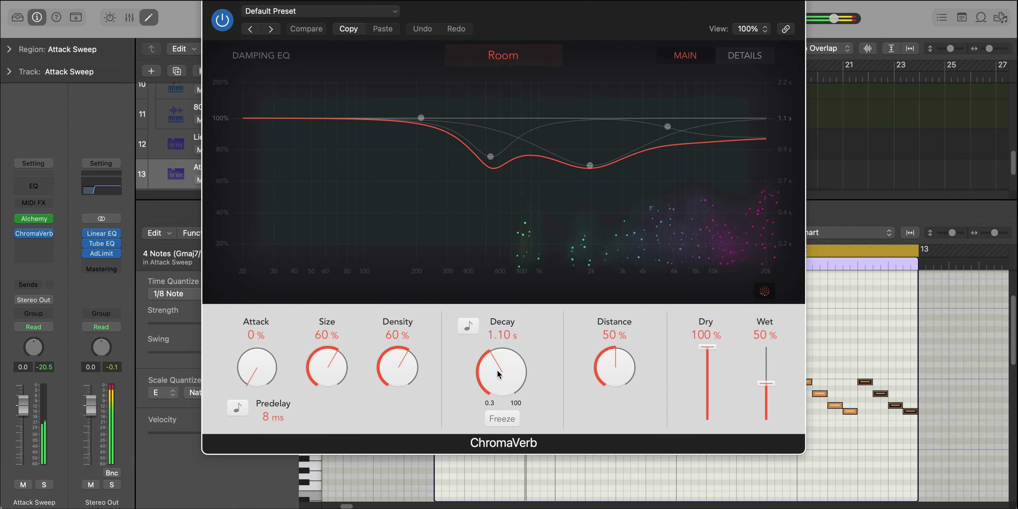
drag(498, 374, 497, 346)
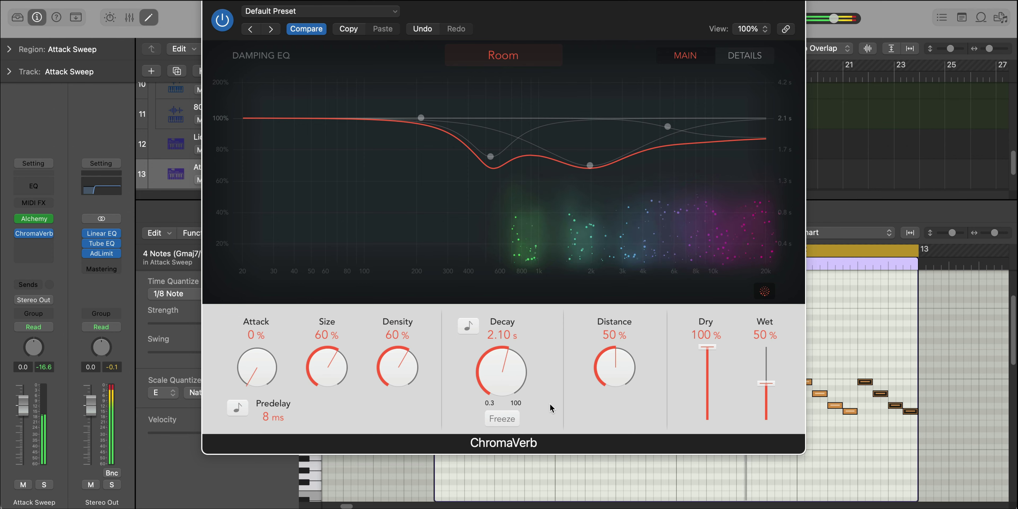
drag(766, 383, 766, 396)
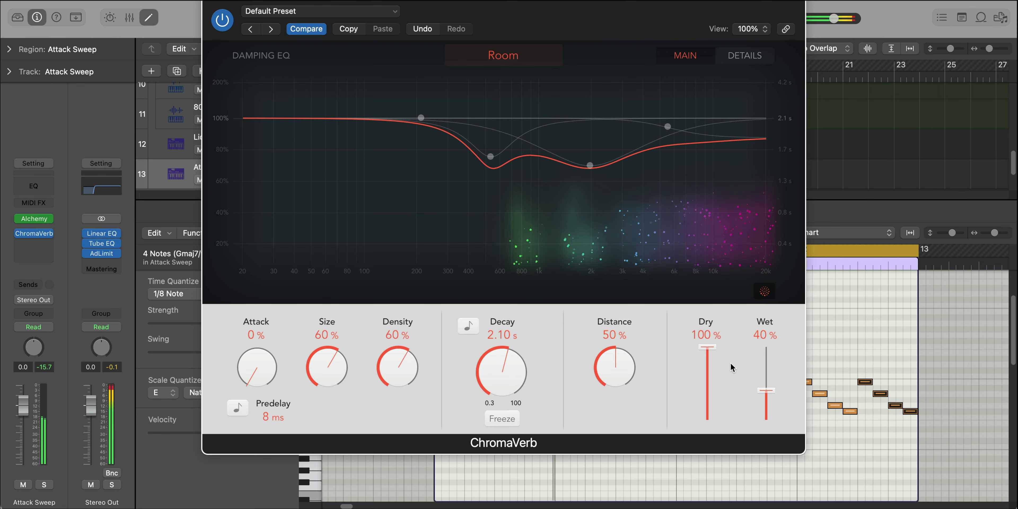
key(super+w)
Lower the volume of the Attack Sweep track slightly
key(x)
key(x)
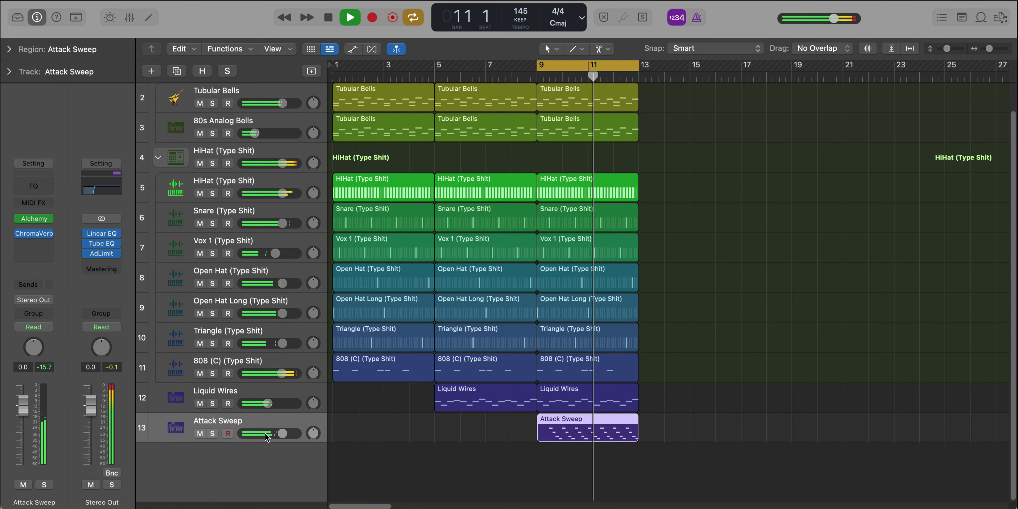
drag(267, 437, 269, 434)
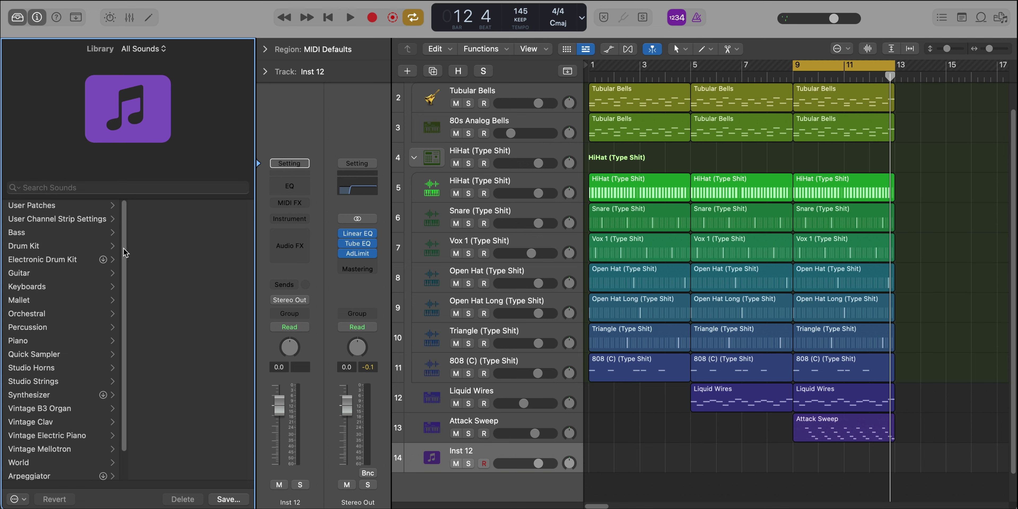
Load the orchestral Full Brass patch from the sound library on the new track and hide the library
click(35, 312)
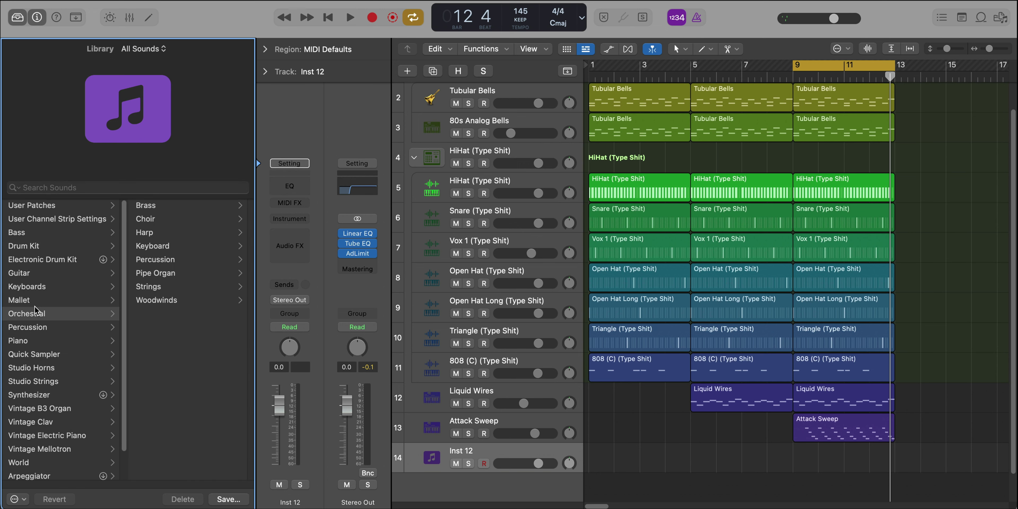
click(147, 207)
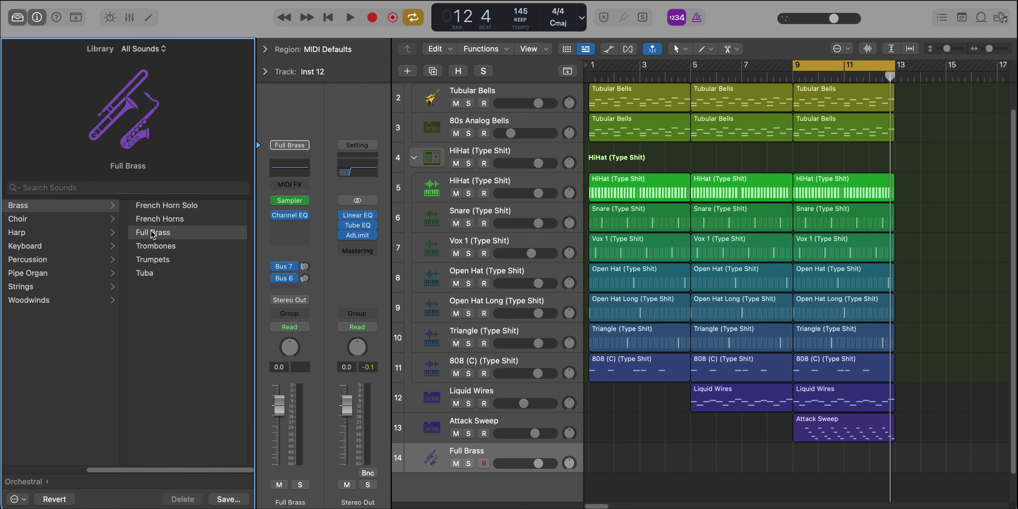
click(17, 19)
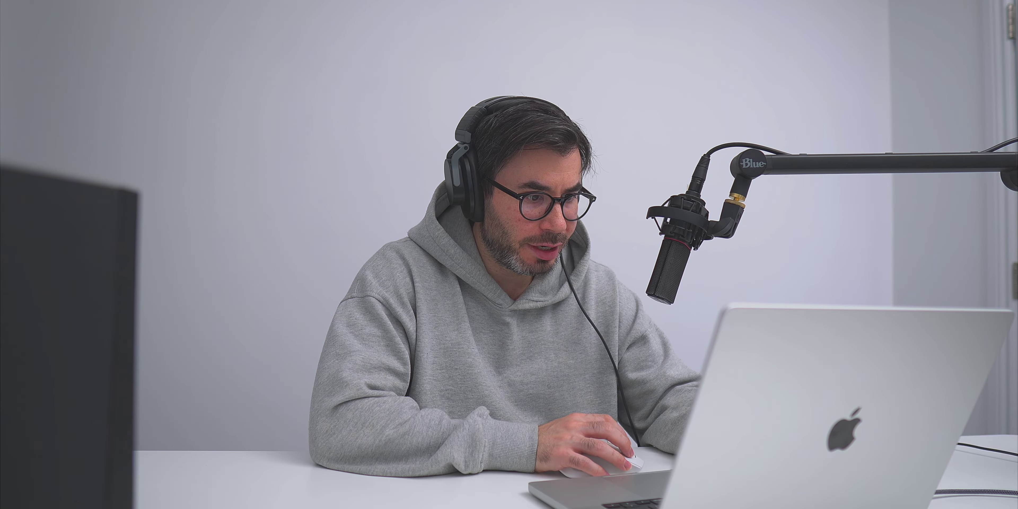
Create a MIDI region over bars 9 to 12 on the Full Brass track, open its Piano Roll, and play the section
click(543, 467)
drag(563, 466, 635, 466)
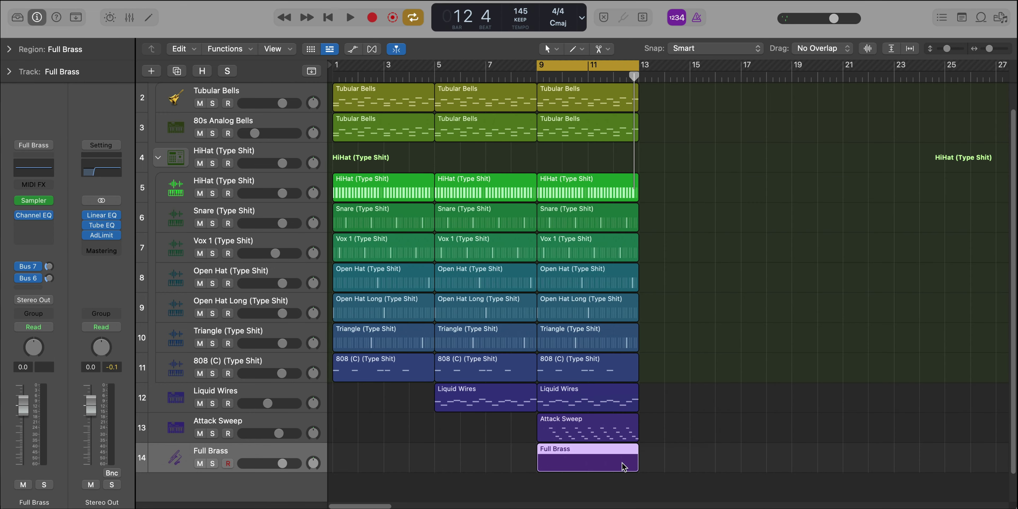
double_click(622, 449)
key(space)
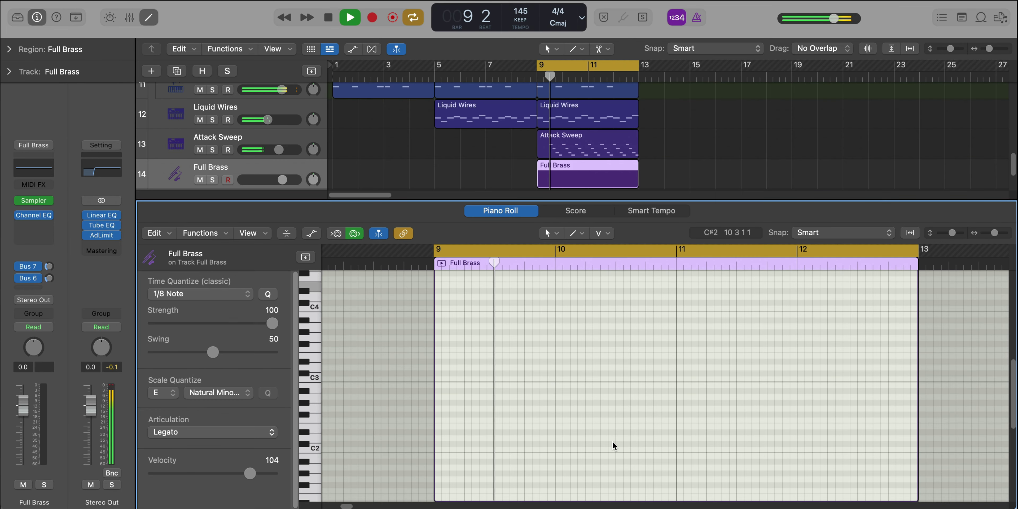
scroll(609, 441, down, 2)
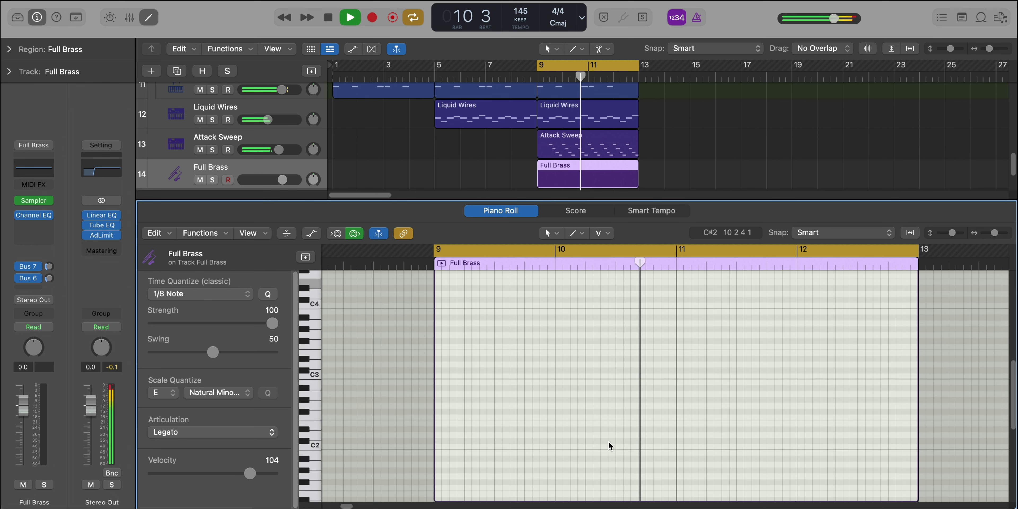
Draw an F#2 note spanning all of bar 10 in the Full Brass region and set its velocity to 127
key(space)
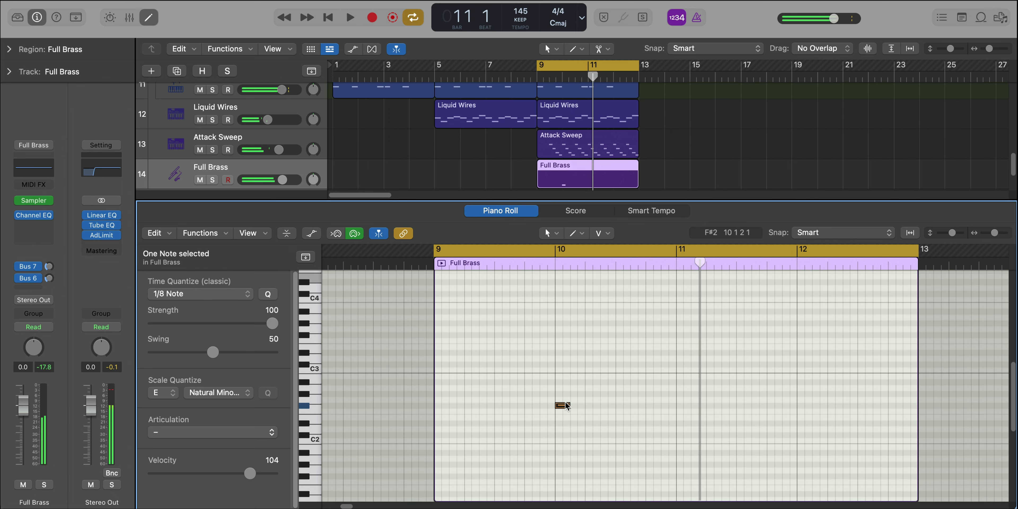
drag(568, 406, 676, 406)
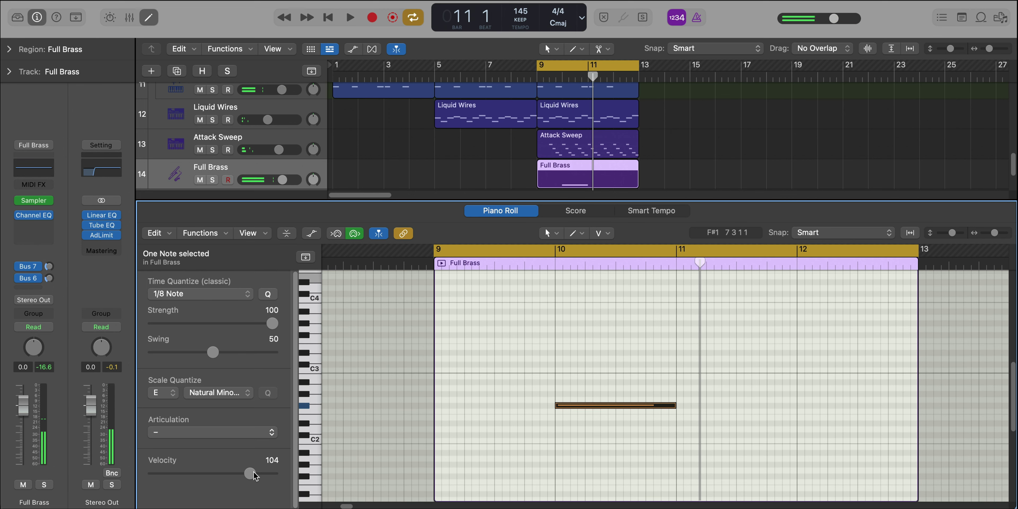
drag(253, 475, 275, 475)
key(space)
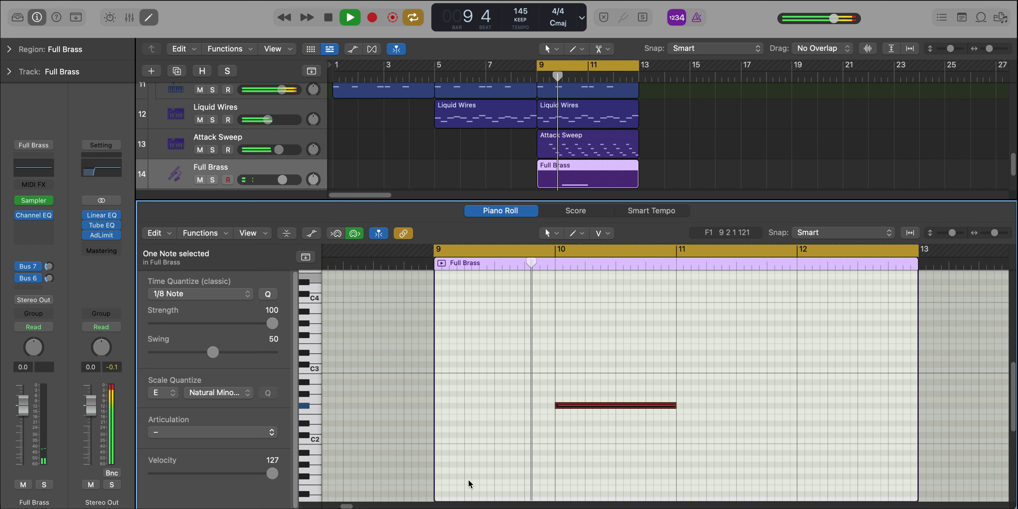
Copy the Full Brass F#2 note one octave down to F#1 and play both notes
scroll(488, 472, down, 4)
key(space)
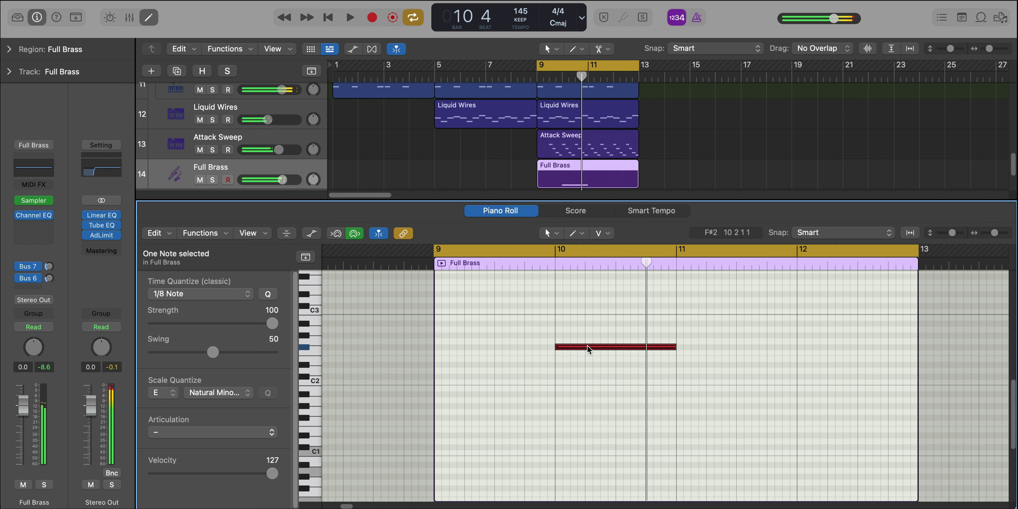
drag(587, 345, 585, 419)
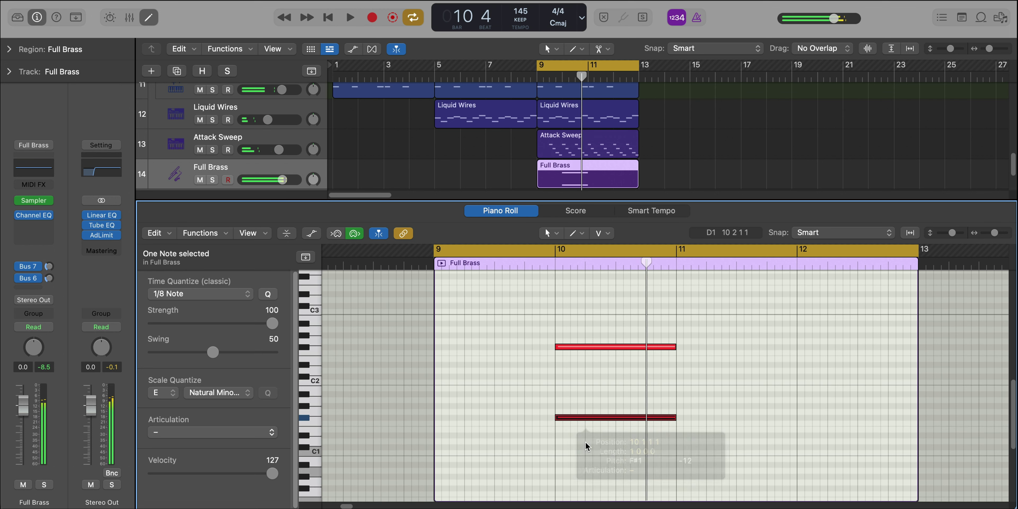
key(space)
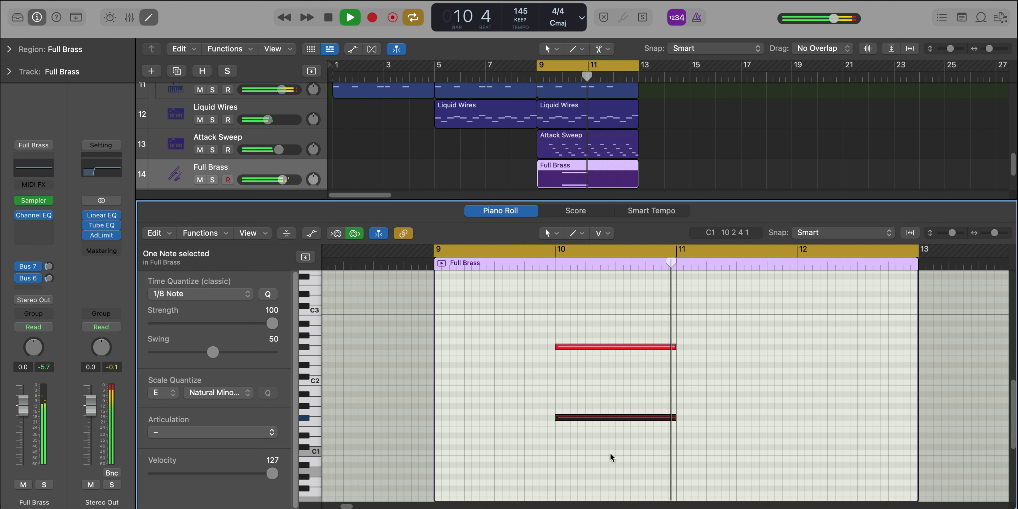
key(space)
Extend both Full Brass notes to the start of bar 12 and play the result
drag(677, 451, 797, 345)
key(space)
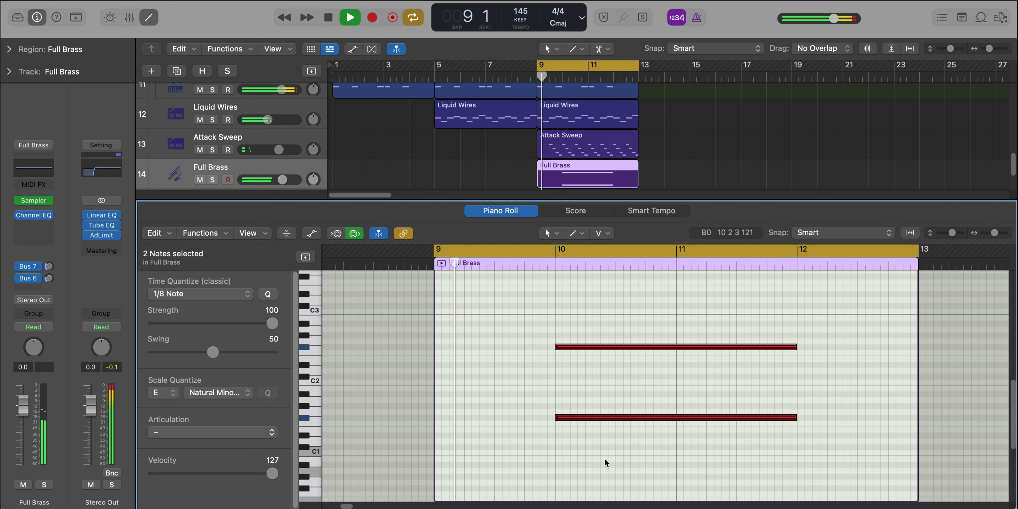
ctrl+alt+click(599, 468)
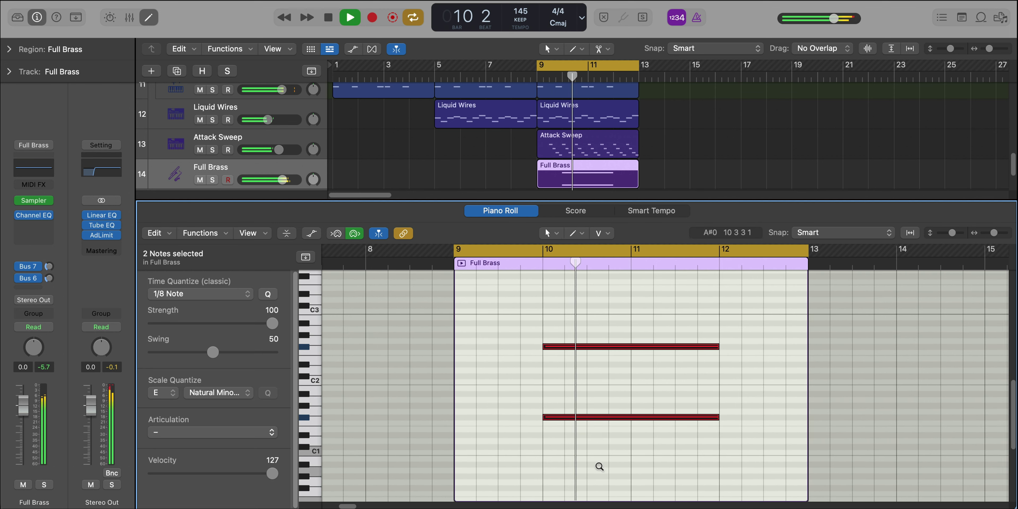
ctrl+alt+click(600, 467)
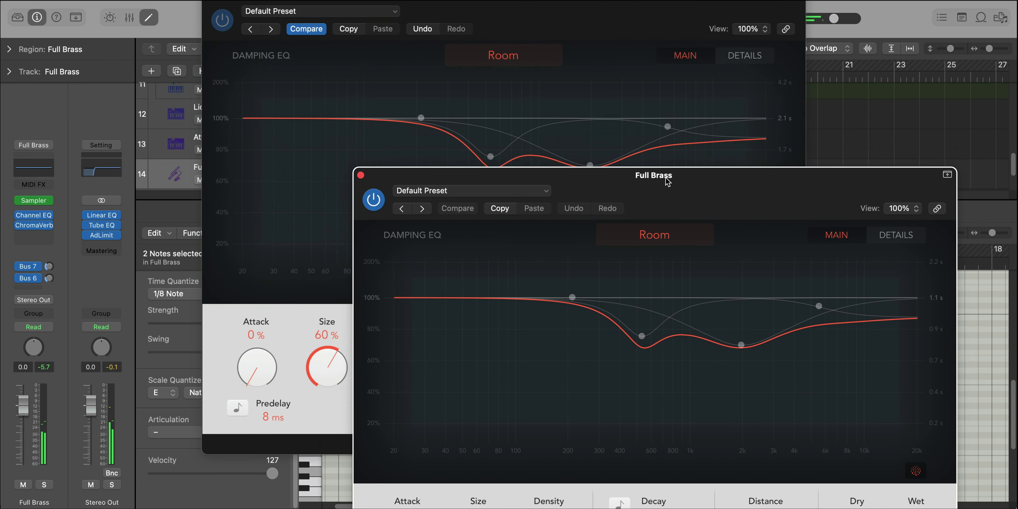
Set the Full Brass ChromaVerb to decay 2.70 s, wet 48%, and density 100%
drag(667, 180, 495, 23)
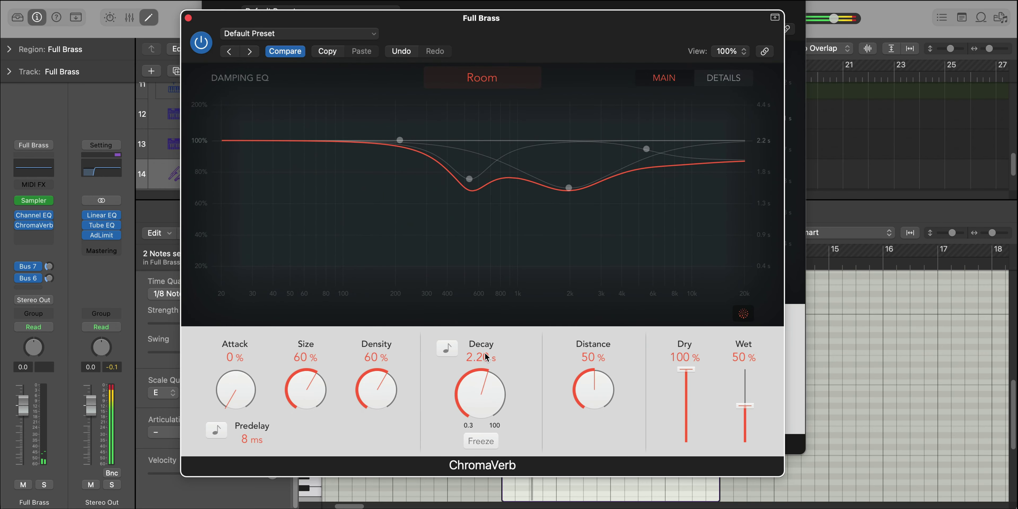
drag(486, 353, 486, 342)
click(743, 406)
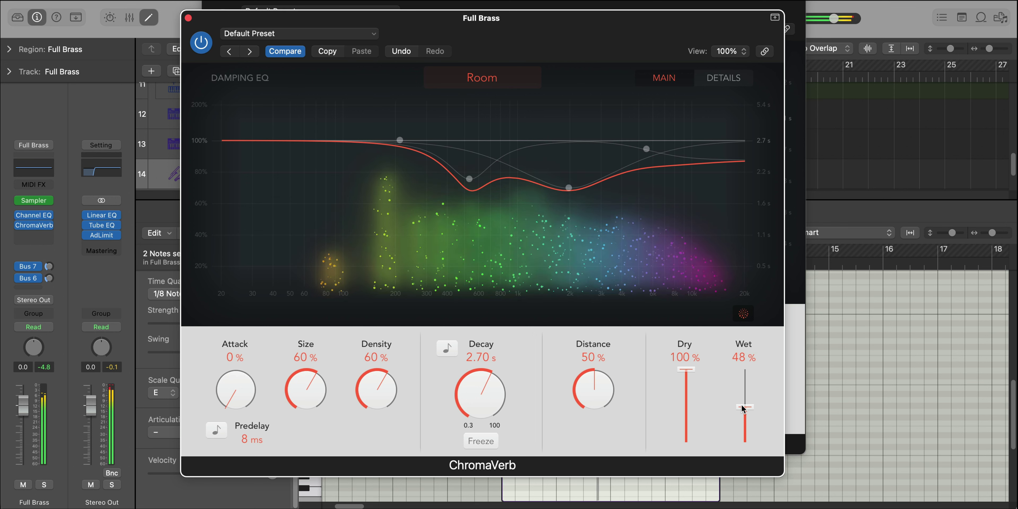
drag(378, 389, 391, 243)
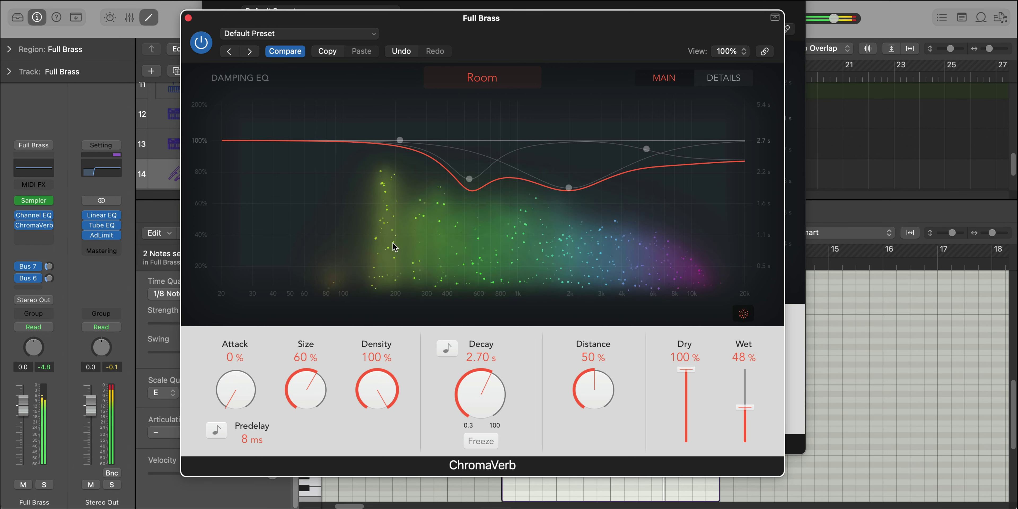
Close the Full Brass ChromaVerb and lower the Full Brass track volume to -3.0 dB
key(space)
click(189, 18)
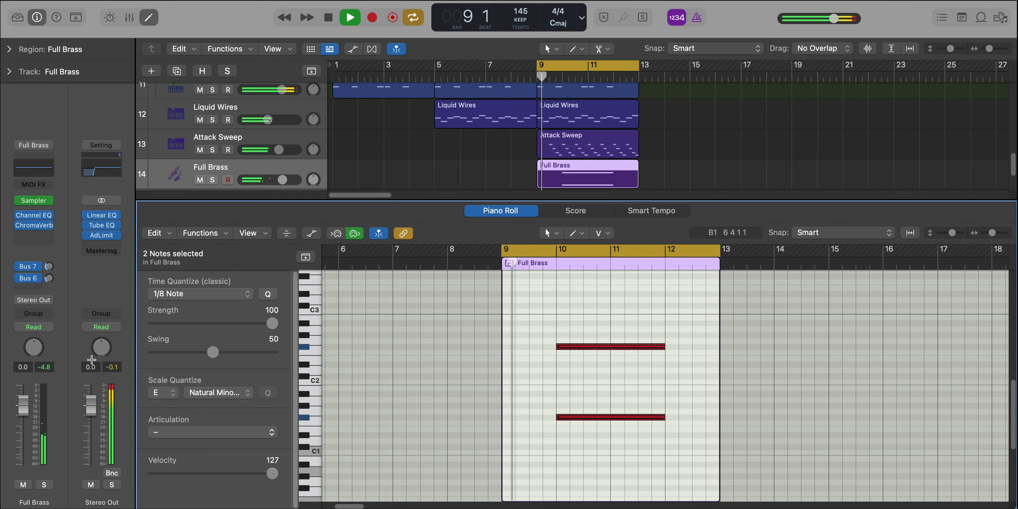
mouse_move(26, 417)
mouse_down()
mouse_move(26, 426)
mouse_move(27, 417)
mouse_up()
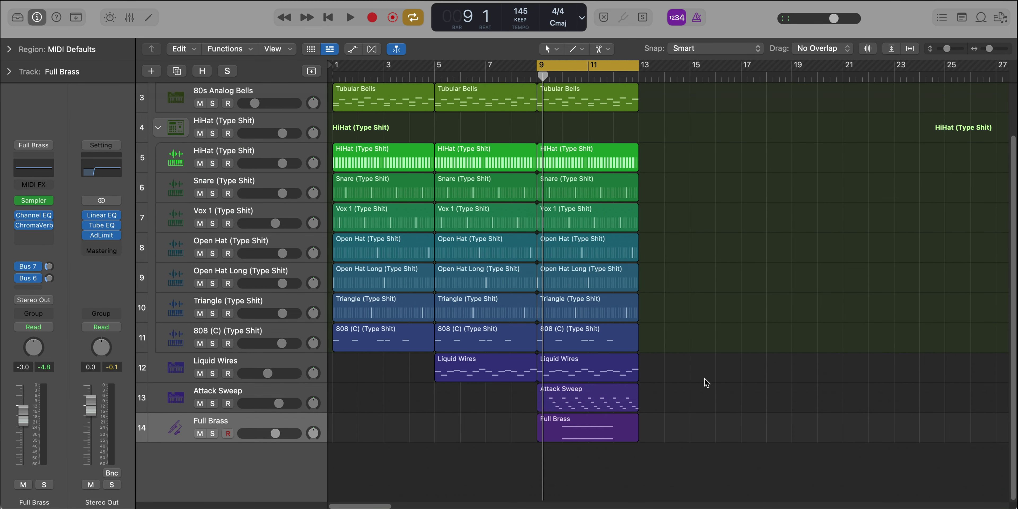
Repeat all twelve regions in bars 9 to 12 so copies fill bars 13 to 16
key(super+Up)
key(super+Up)
key(super+Up)
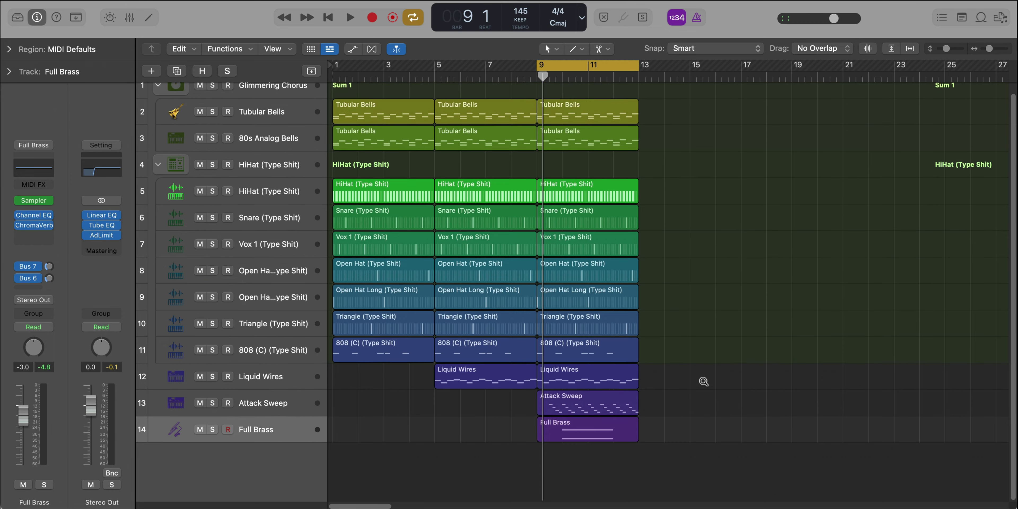
drag(672, 448, 558, 127)
key(super+r)
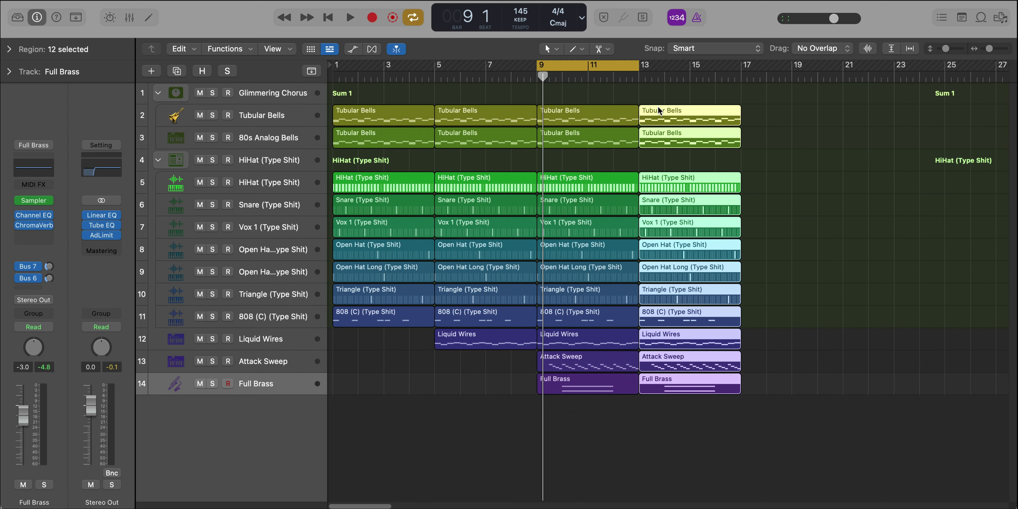
Bounce the seven drum and 808 regions starting at bar 13 in place to a new track, muting the sources and including the audio tail in file
click(786, 146)
drag(787, 178, 652, 324)
click(809, 265)
drag(784, 184, 669, 317)
key(ctrl+b)
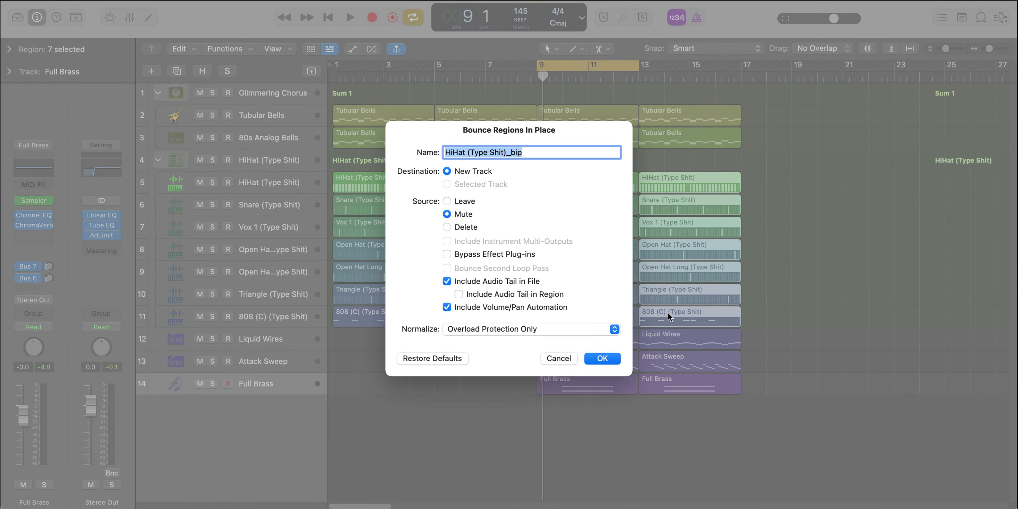
key(Return)
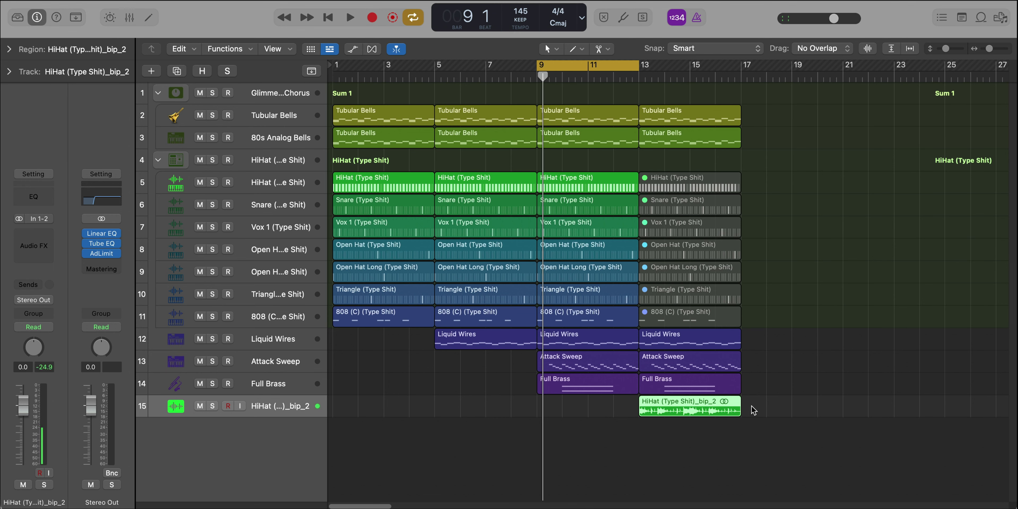
Unmute the seven drum and 808 regions at bar 13 and shorten all instrument regions starting there to end at bar 15
drag(763, 335, 653, 186)
key(ctrl+m)
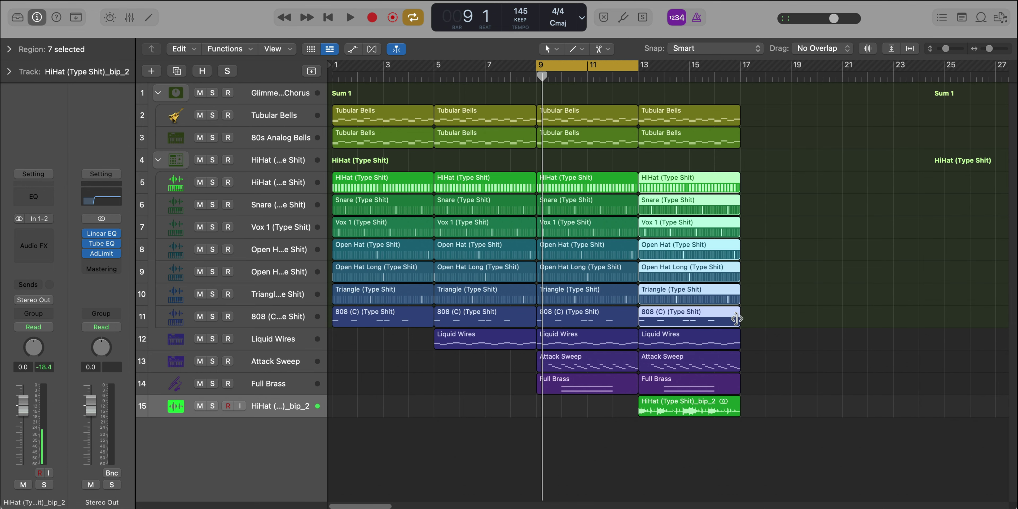
drag(736, 318, 690, 321)
drag(754, 178, 690, 121)
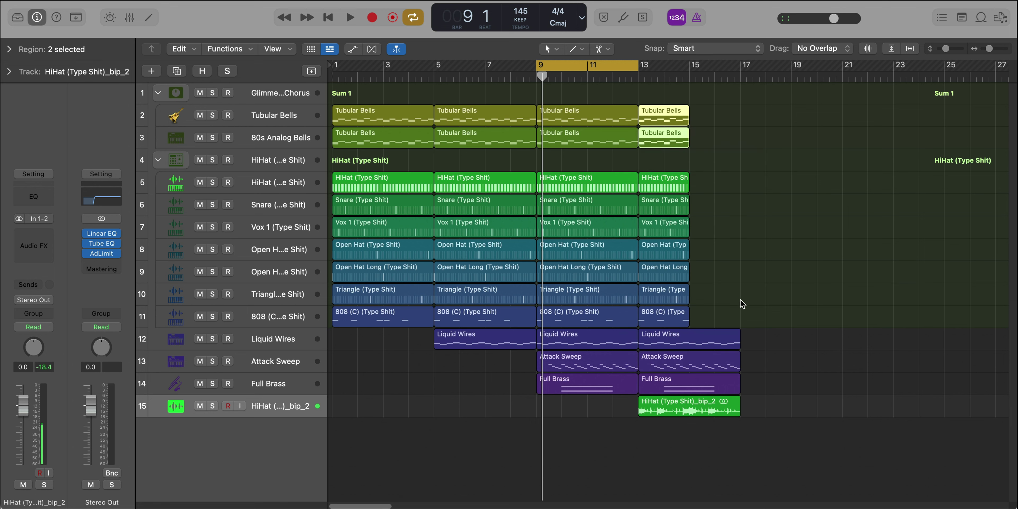
drag(750, 387, 689, 348)
Move the bounced drum audio region to bar 15, shorten it to end at beat 3 of bar 16, and play the transition
drag(670, 407, 723, 407)
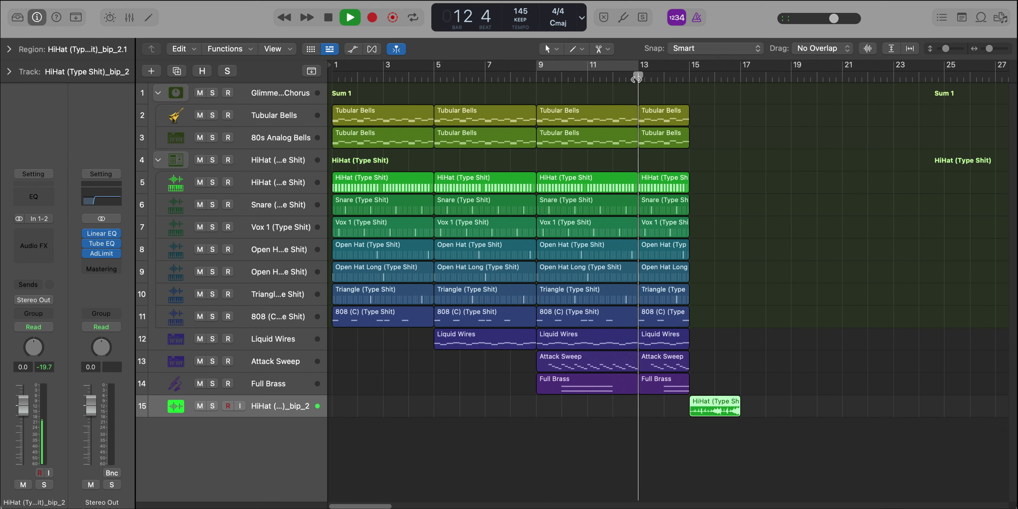
key(super+Down)
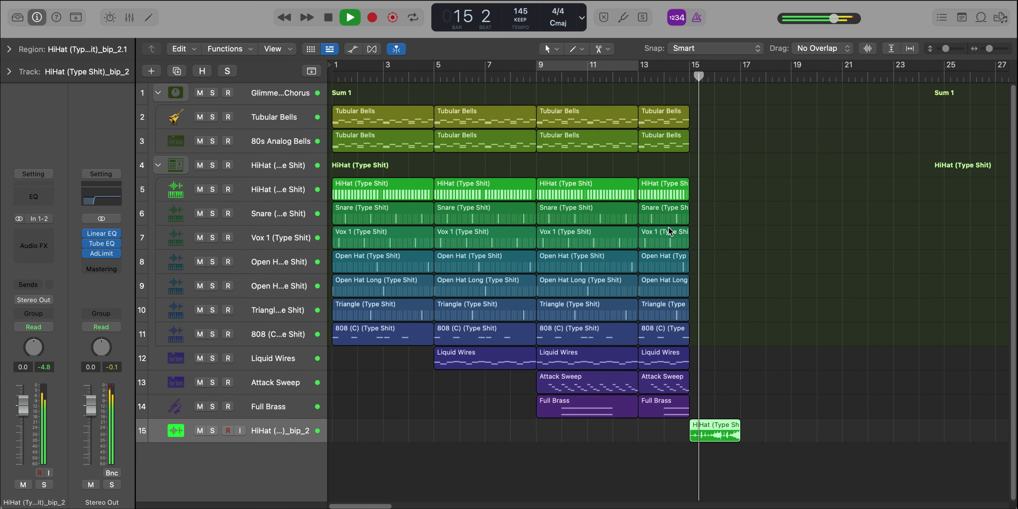
key(super+Right)
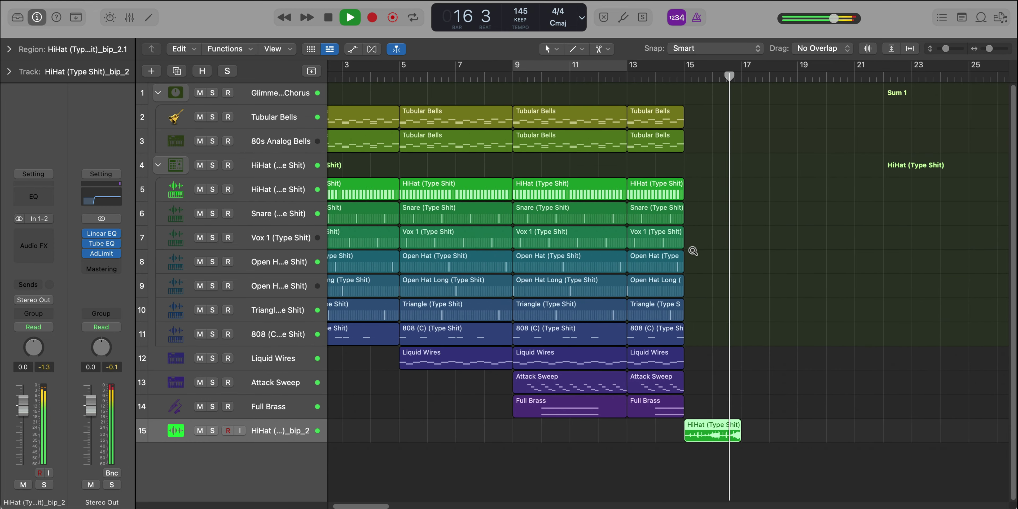
drag(749, 434, 723, 435)
double_click(668, 76)
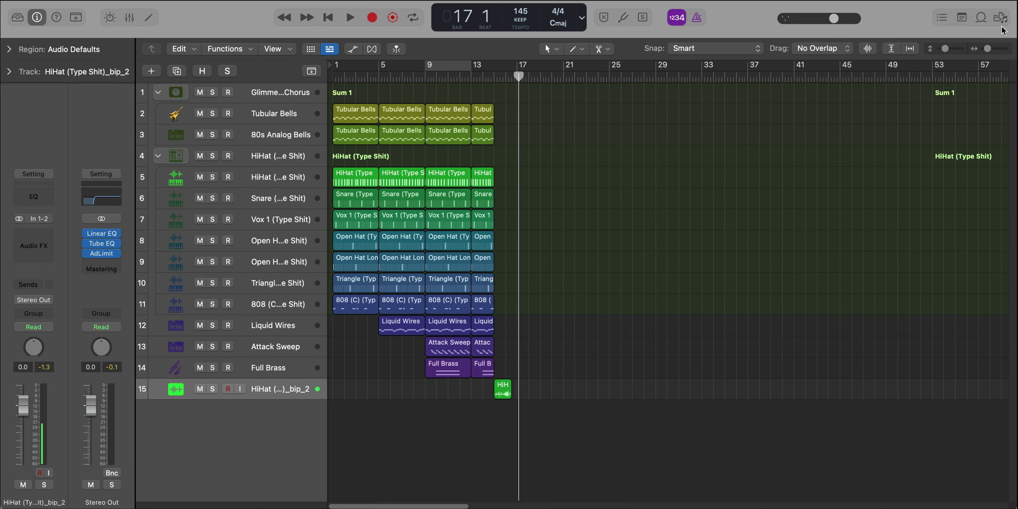
Preview Bass (C) (Type Shit).wav in the Type Shit folder and add it as a Quick Sampler instrument track
click(1000, 19)
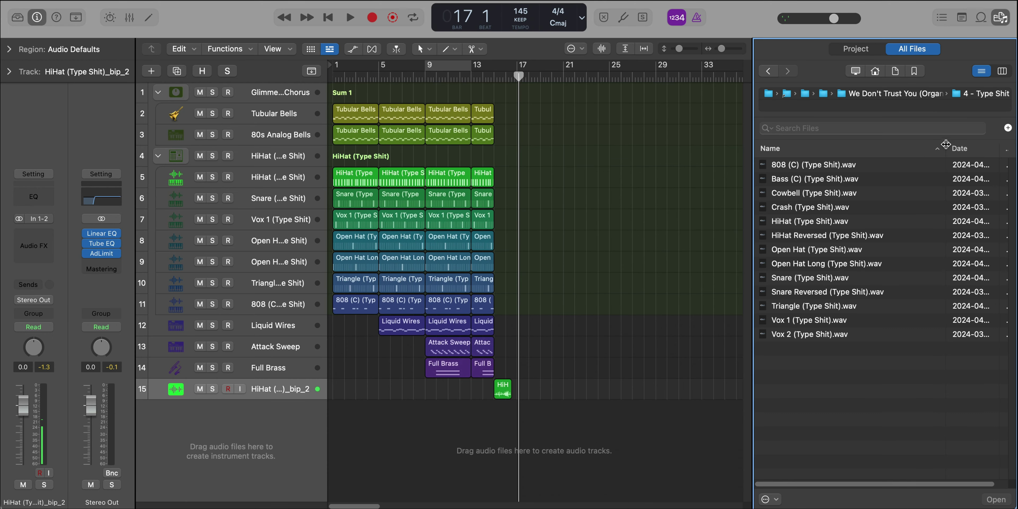
click(834, 180)
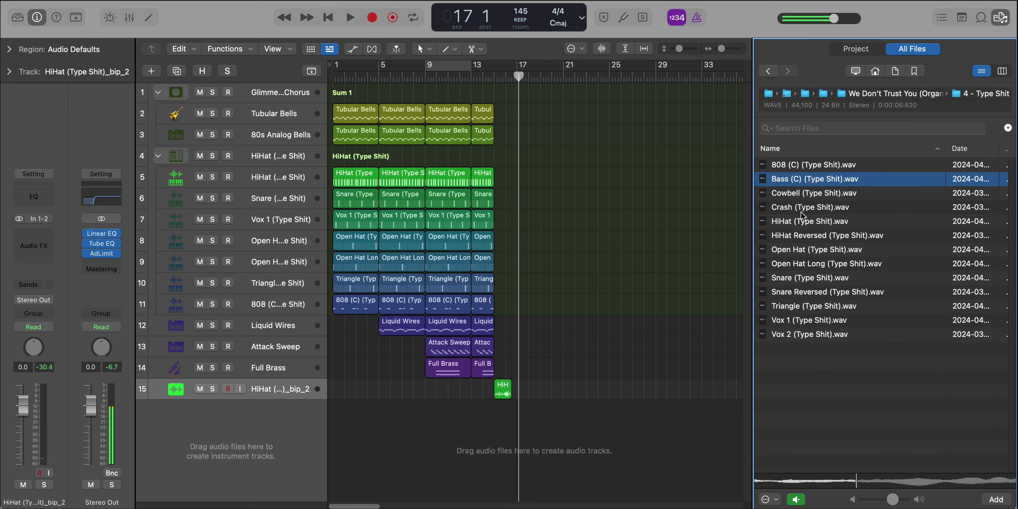
key(space)
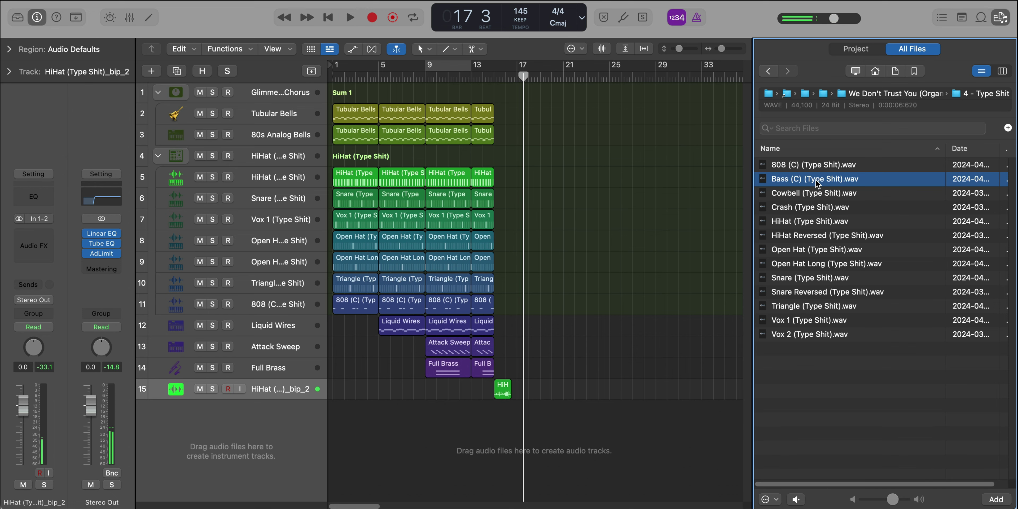
drag(737, 228, 275, 447)
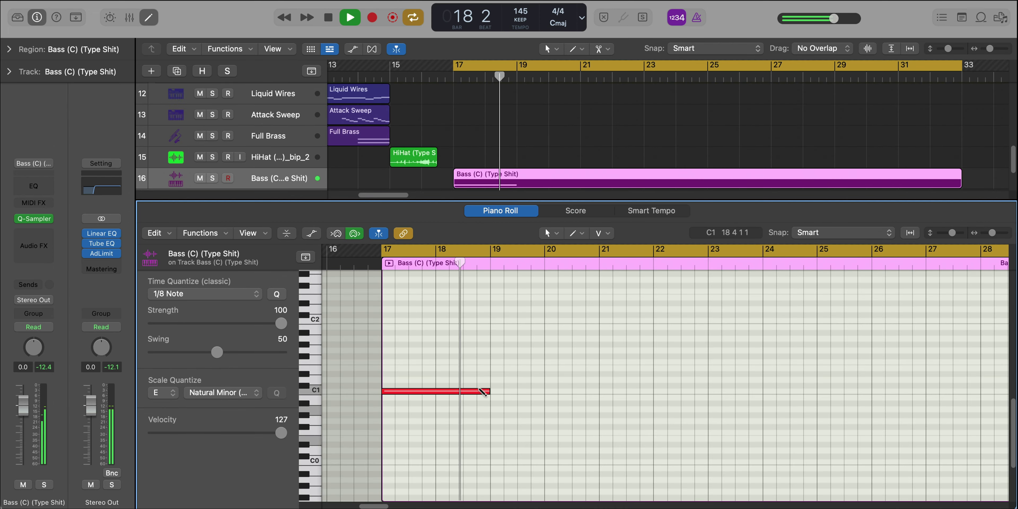
In the bass region, add a one-beat D1 note on beat 4 of bar 18 and an A0 note spanning bars 19 and 20
click(480, 380)
drag(583, 380, 485, 380)
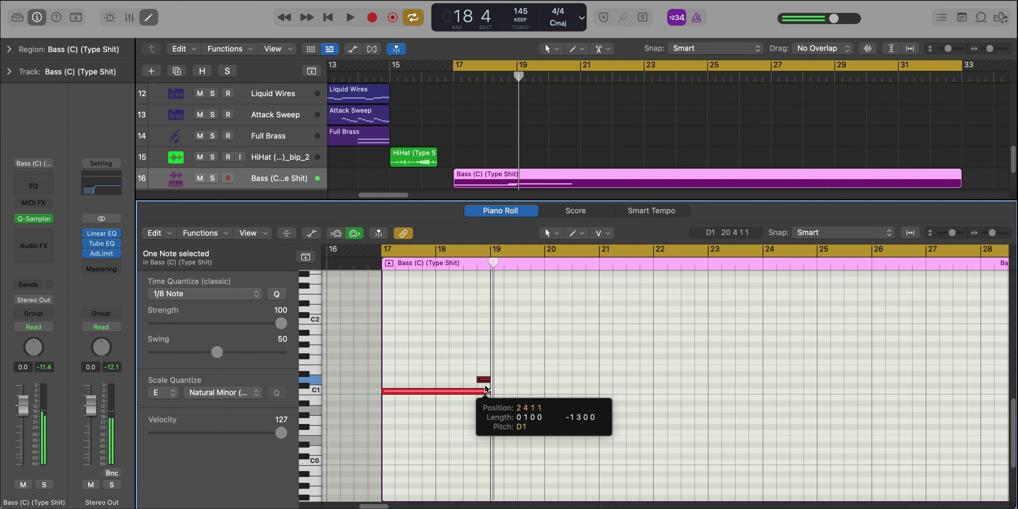
key(space)
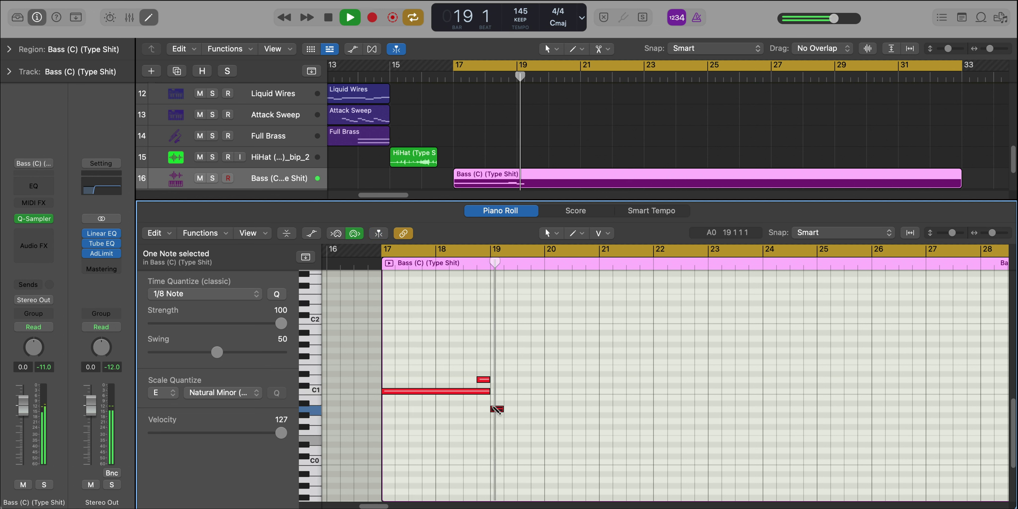
key(space)
Repeat the opening C1, D1 and A0 bass notes from bar 21 and play the result
mouse_move(493, 408)
mouse_down()
mouse_move(599, 419)
mouse_move(464, 375)
mouse_up()
key(super+r)
key(space)
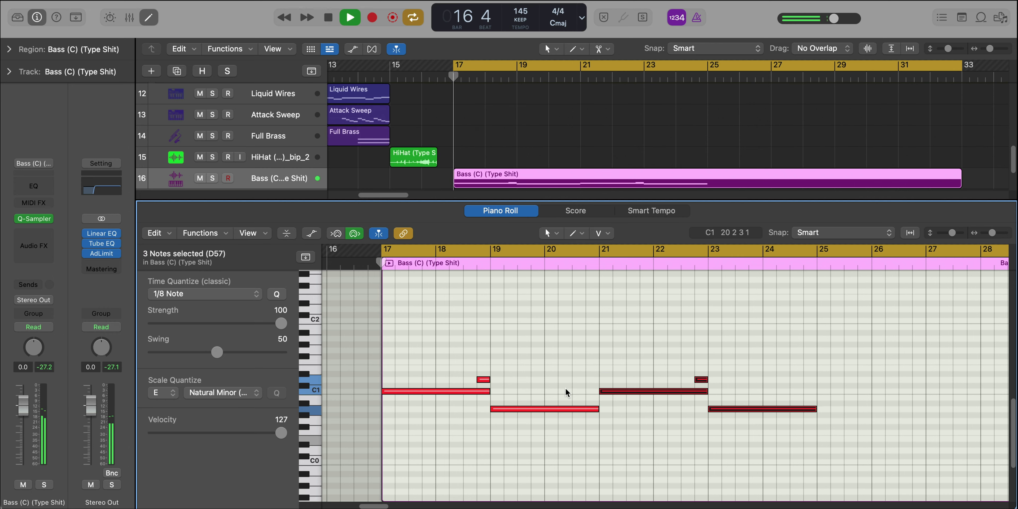
key(super+Left)
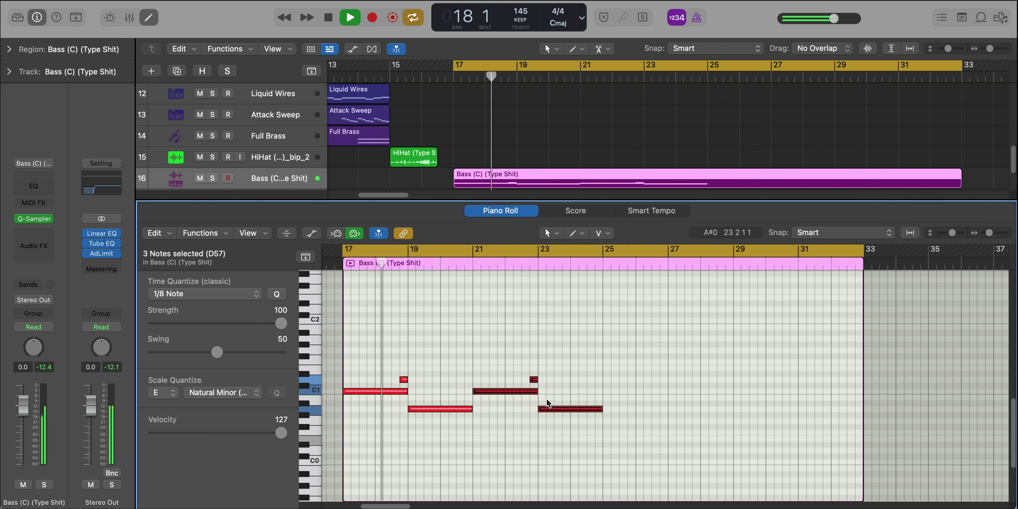
Cycle bars 21 to 25, raise the A0 bass note at bar 23 one octave, and add a G1 note on beat 3 of bar 24
click(595, 403)
click(480, 253)
drag(480, 252, 599, 262)
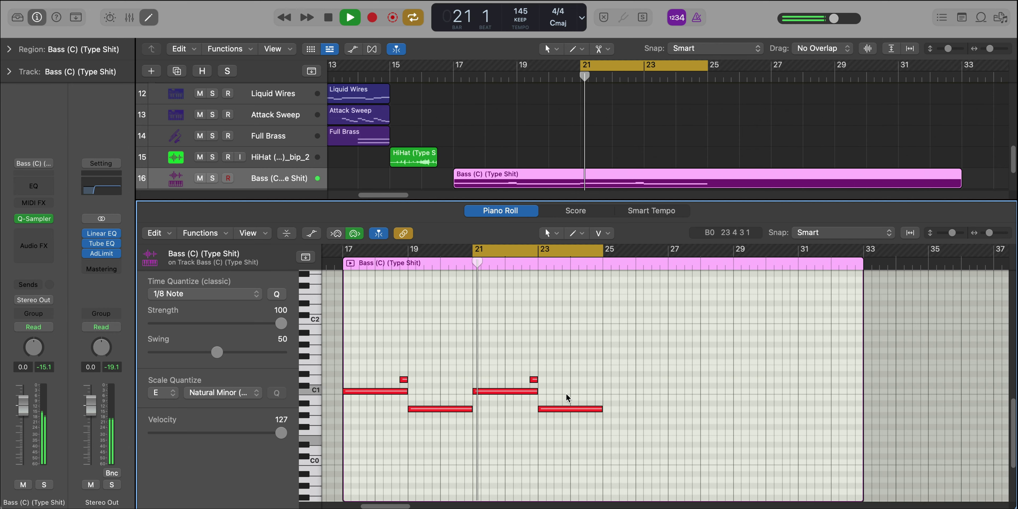
key(space)
click(561, 409)
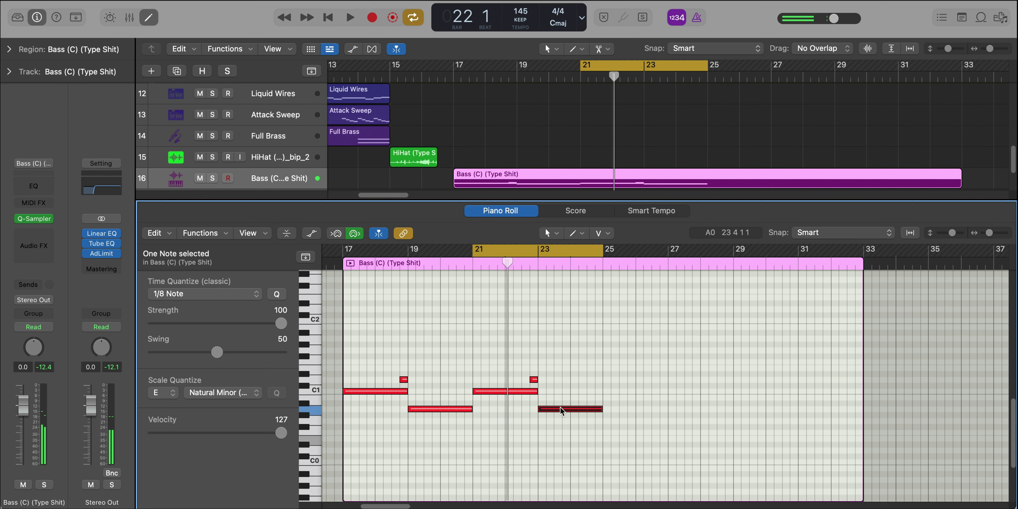
key(shift+alt+Up)
click(589, 351)
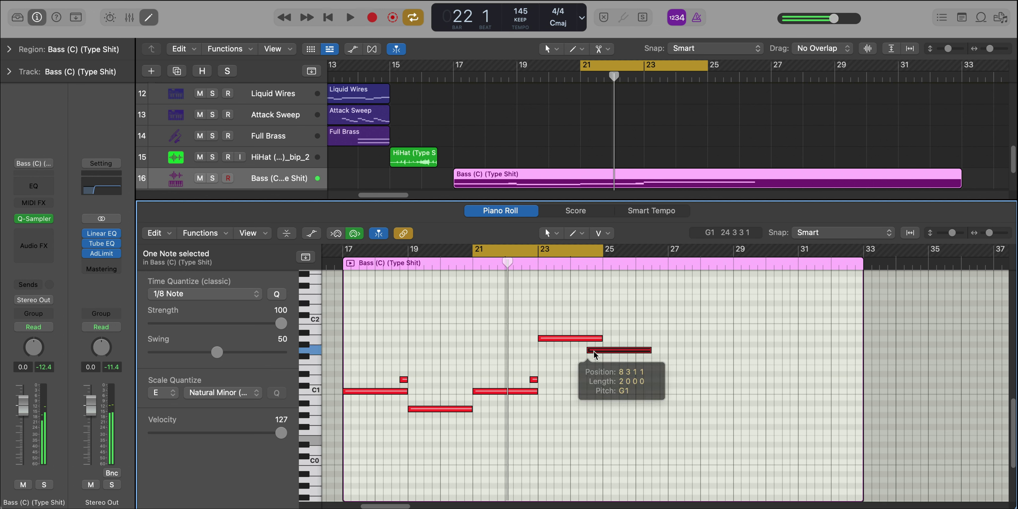
click(649, 350)
Repeat the whole bass pattern from bar 25 and delete the copied A0, C1 and D1 notes in bars 27 to 30
drag(649, 350, 368, 430)
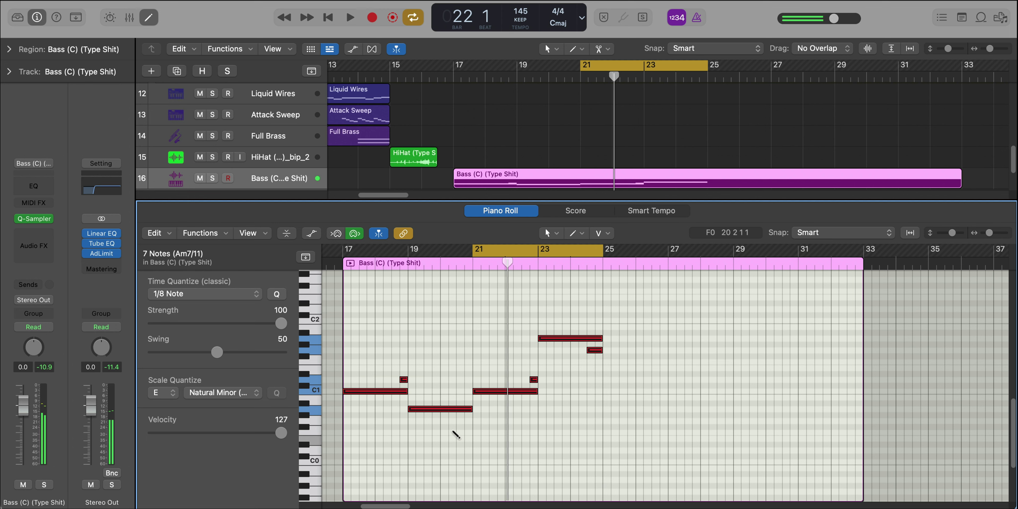
key(super+r)
drag(806, 443, 785, 433)
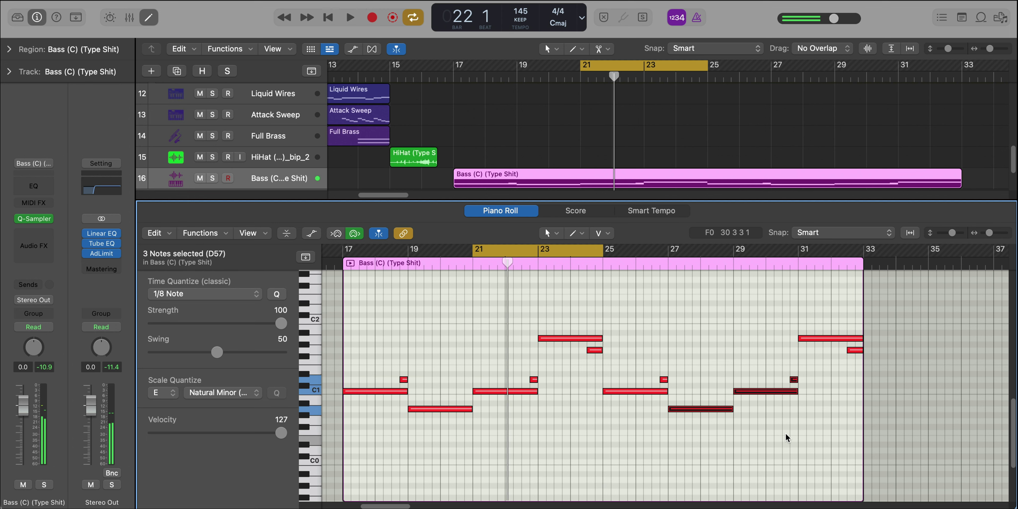
key(Delete)
Move the A1 and G1 bass notes from bar 23 to bar 27, cycle bars 25 to 33, and add E1 over bars 29 and 30
drag(612, 318, 707, 338)
click(611, 250)
drag(612, 251, 864, 252)
key(space)
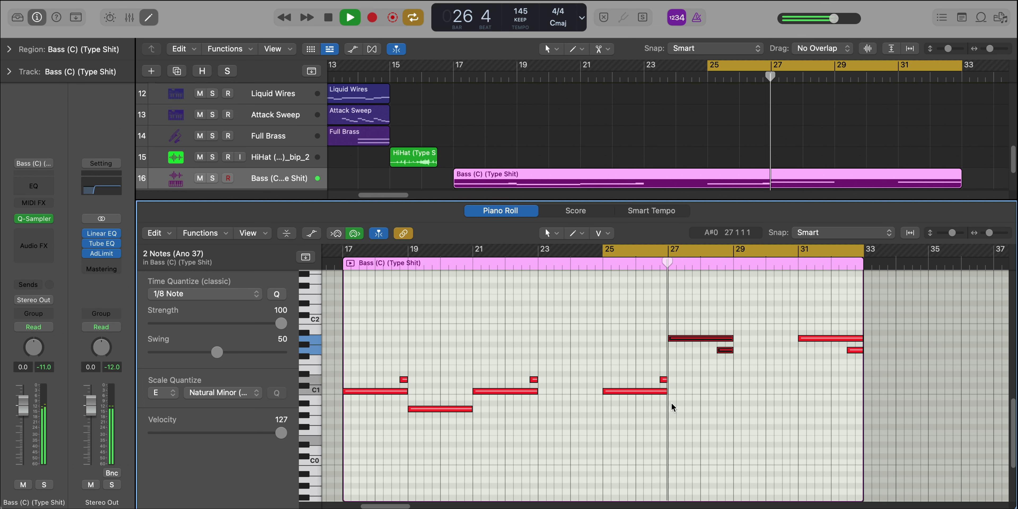
super+click(737, 369)
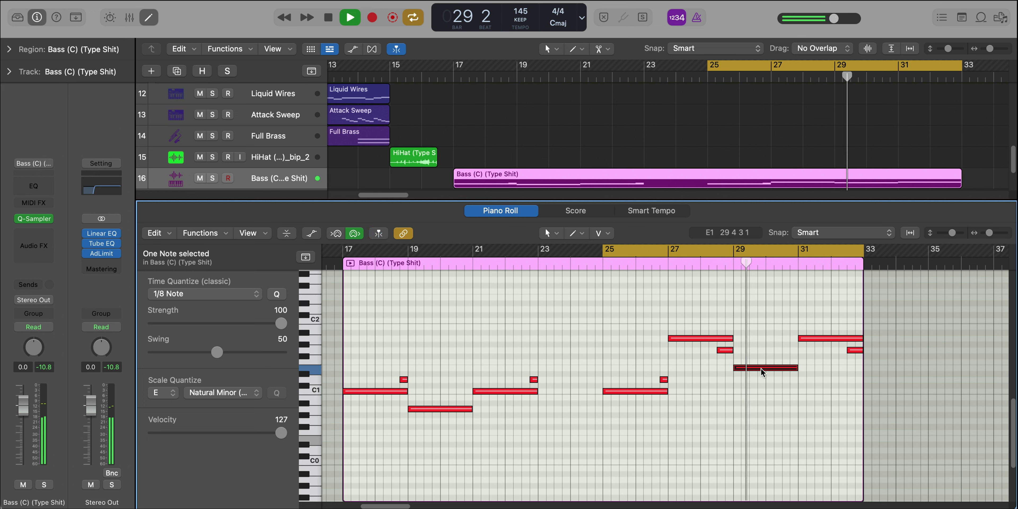
Delete the A1 and G1 bass notes in bars 31 and 32 and play a cycle over bars 29 to 33
key(space)
drag(809, 324, 844, 361)
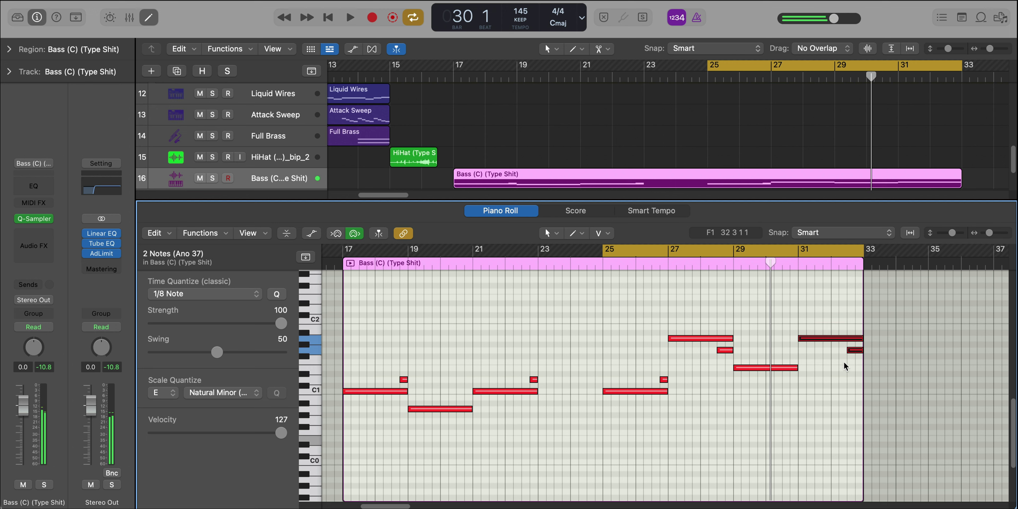
key(Delete)
click(735, 250)
drag(735, 250, 849, 257)
key(space)
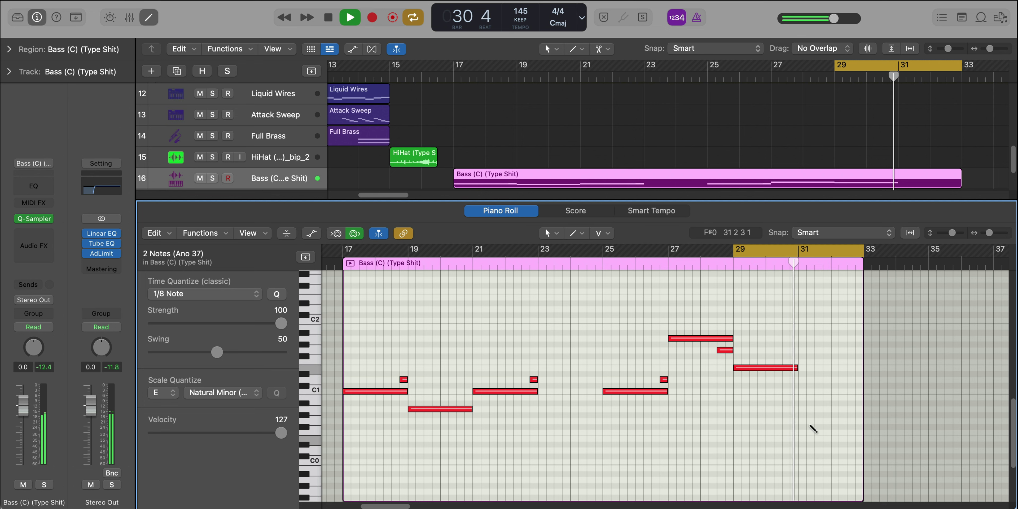
Add an E0 bass note from bar 31 to beat 3 of bar 32, followed by one-beat A0 and B0 notes
click(815, 439)
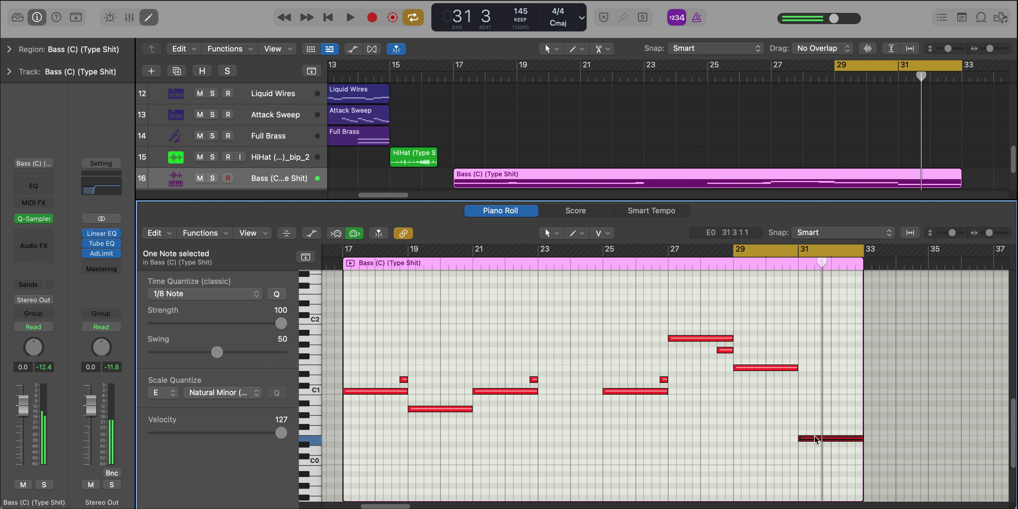
drag(860, 436, 847, 437)
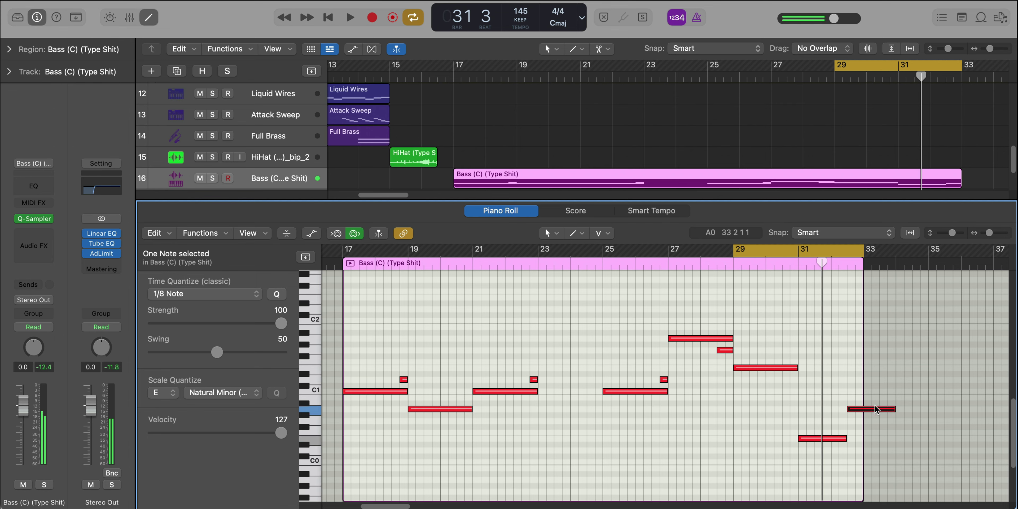
drag(894, 407, 850, 409)
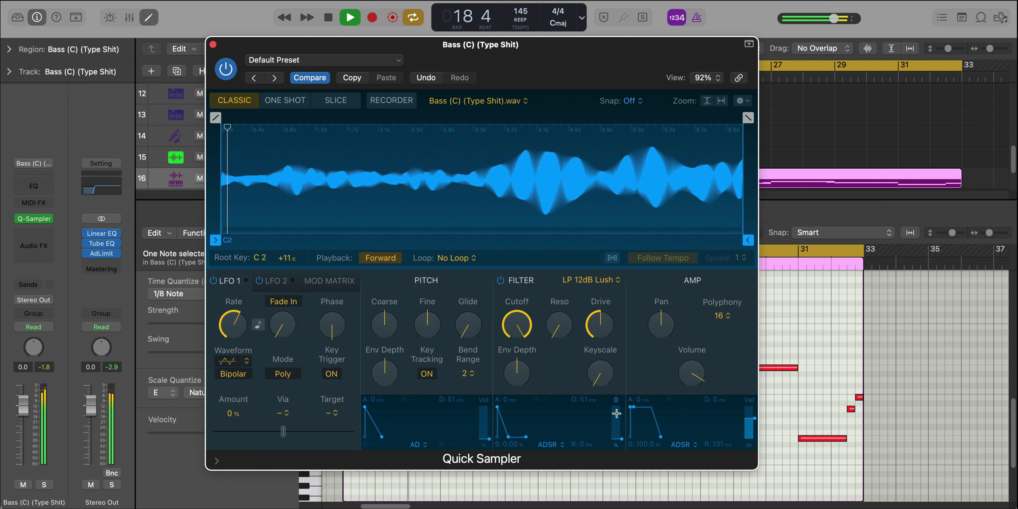
Stop playback and change the polyphony setting of the bass track's Quick Sampler
key(space)
click(720, 312)
click(724, 204)
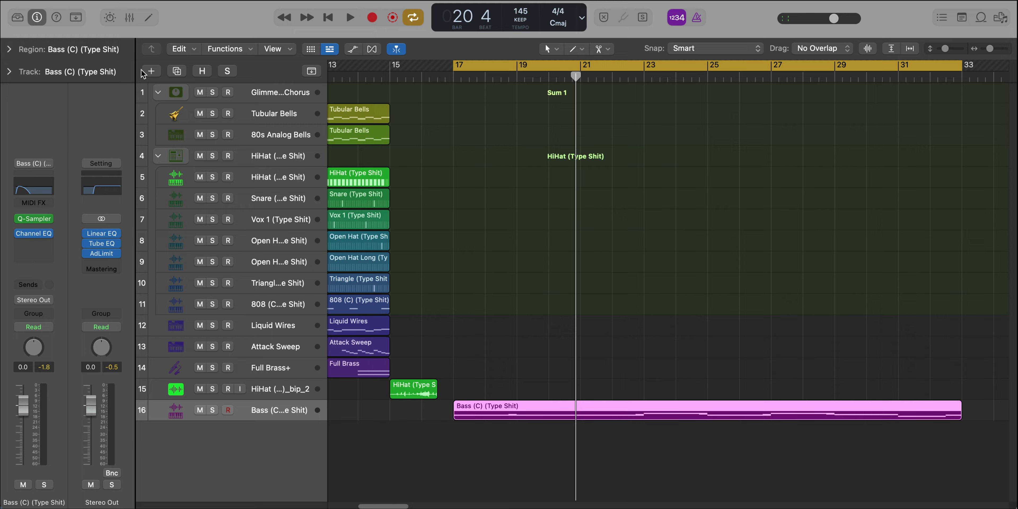
Create a software instrument track with Retro Synth and load its Big Tooth Bass preset
click(145, 71)
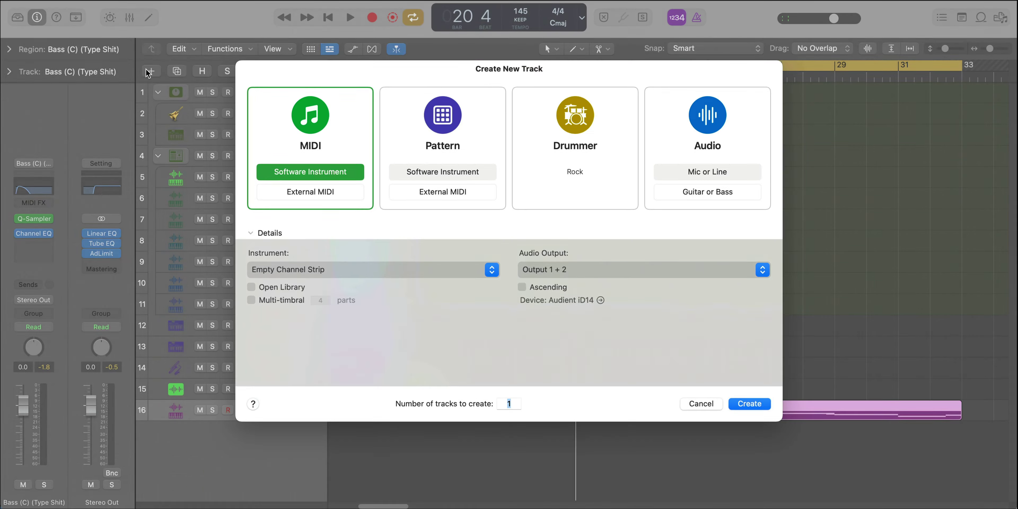
key(Return)
click(41, 220)
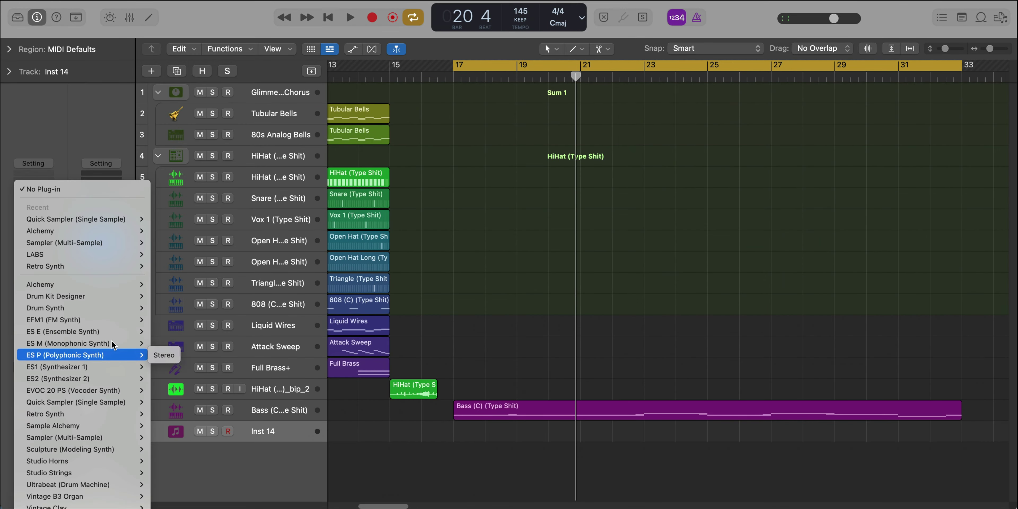
mouse_move(91, 271)
click(163, 266)
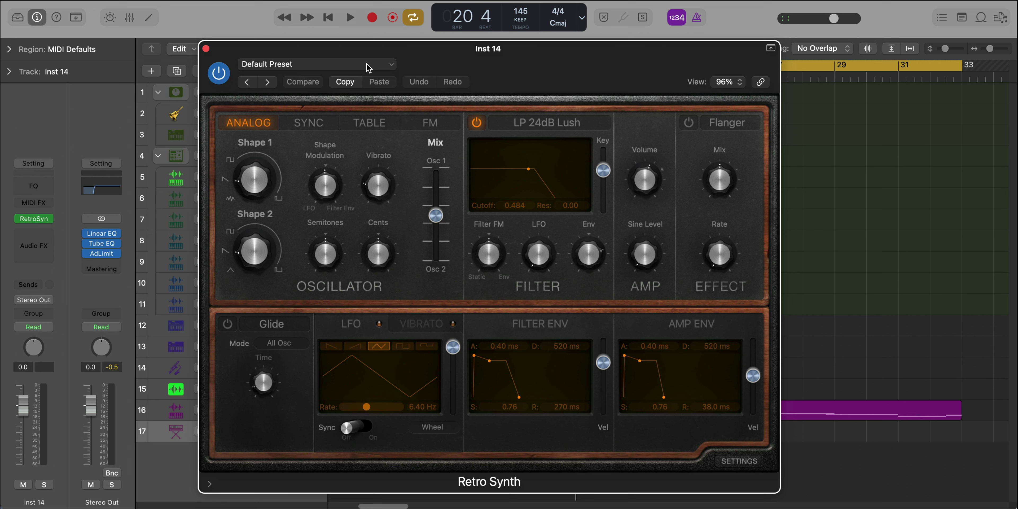
click(368, 66)
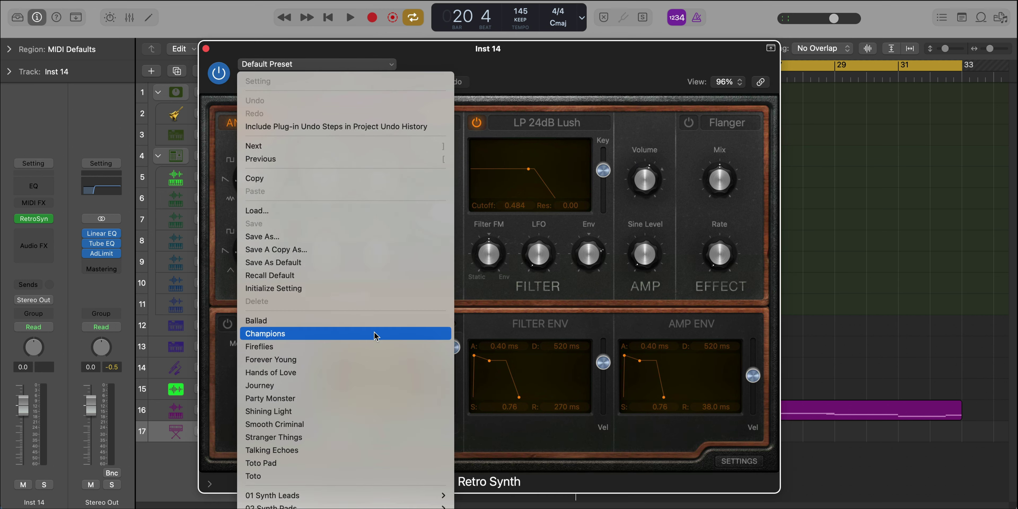
mouse_move(366, 498)
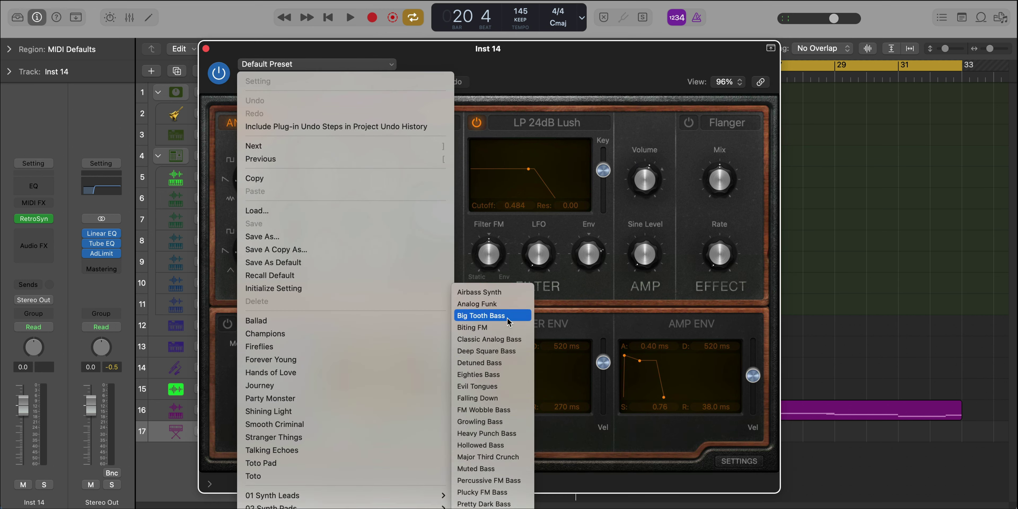
click(482, 315)
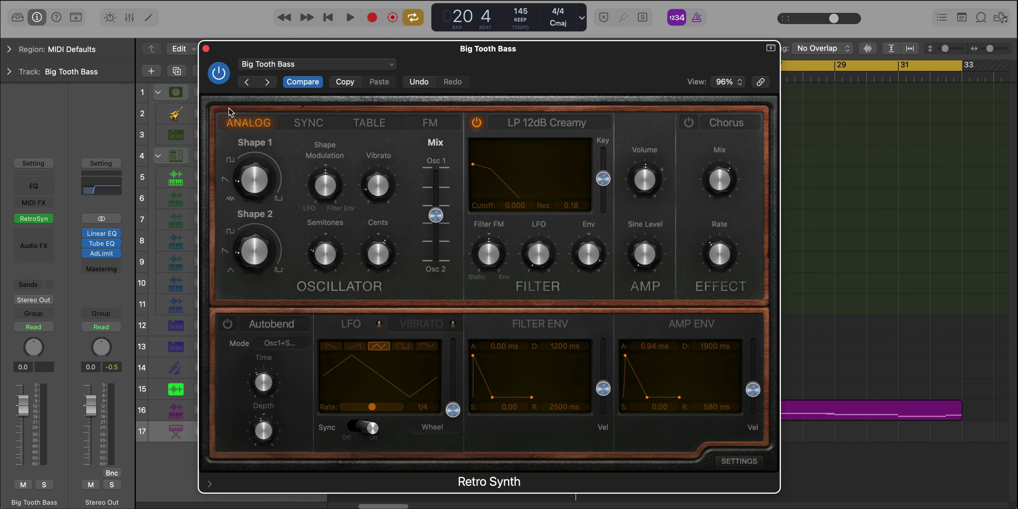
click(206, 49)
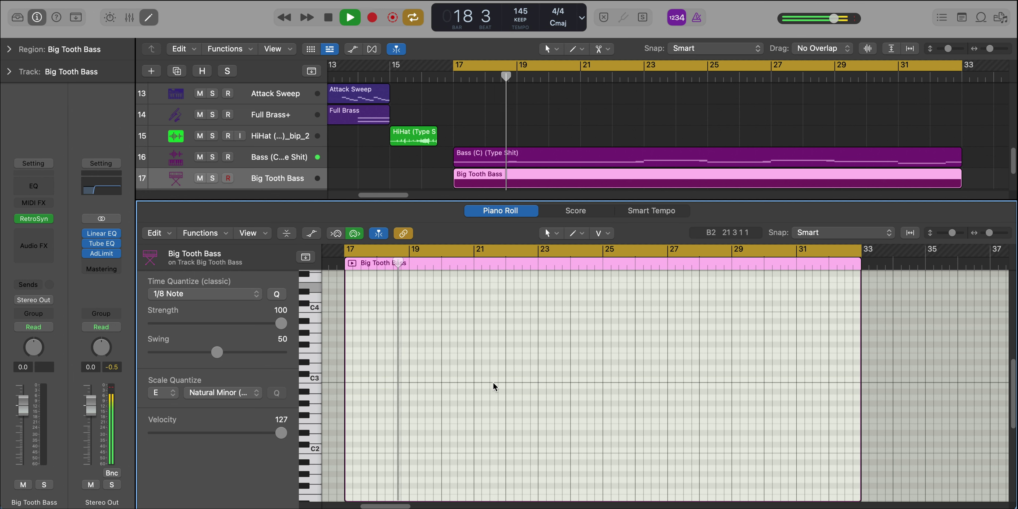
Place a two-bar A1 note exactly at bar 19 in the Big Tooth Bass region and play the cycle
key(space)
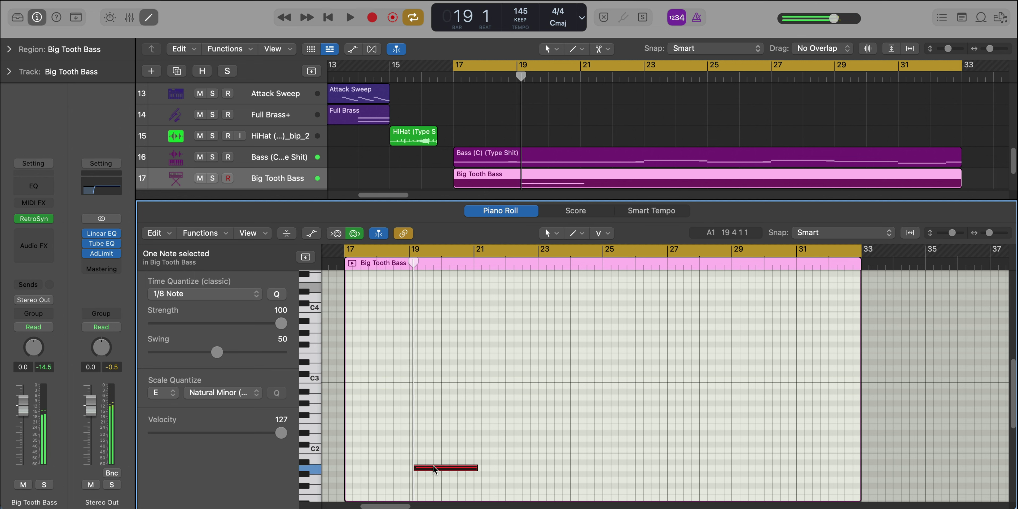
mouse_move(432, 466)
mouse_down()
mouse_move(419, 466)
mouse_move(429, 465)
mouse_up()
key(space)
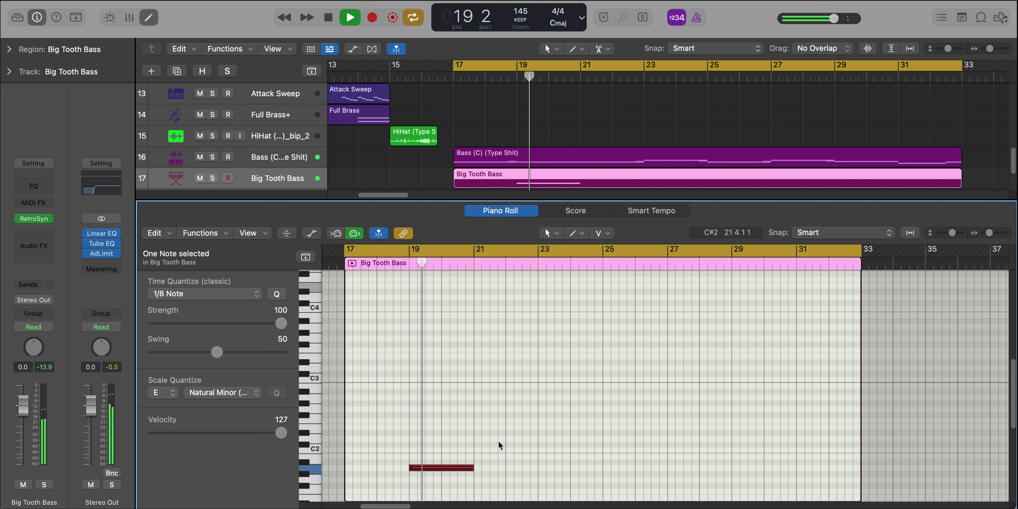
Add two-bar Big Tooth Bass notes: C3 at bar 21, A2 at 23, C3 at 25, A2 at 27 and E2 at 29
click(475, 379)
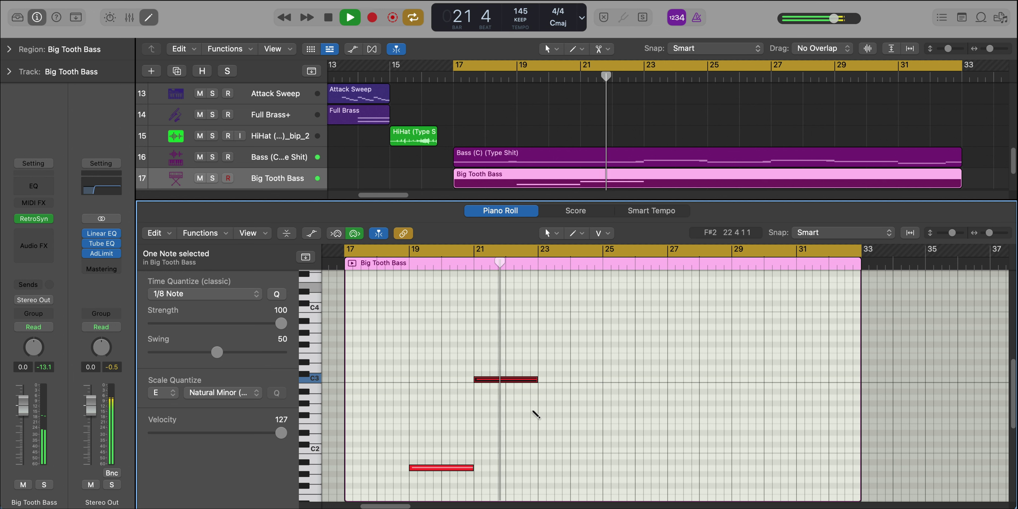
click(541, 397)
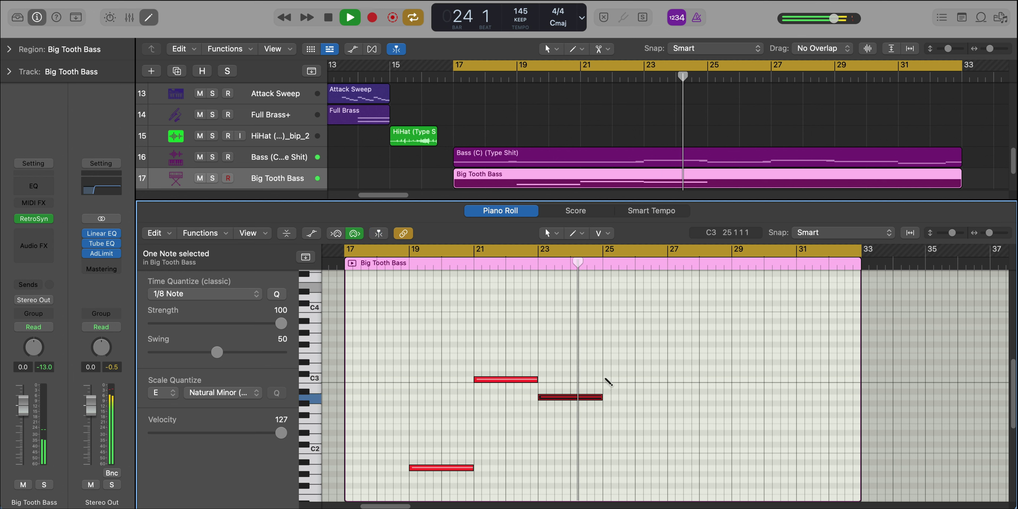
click(605, 379)
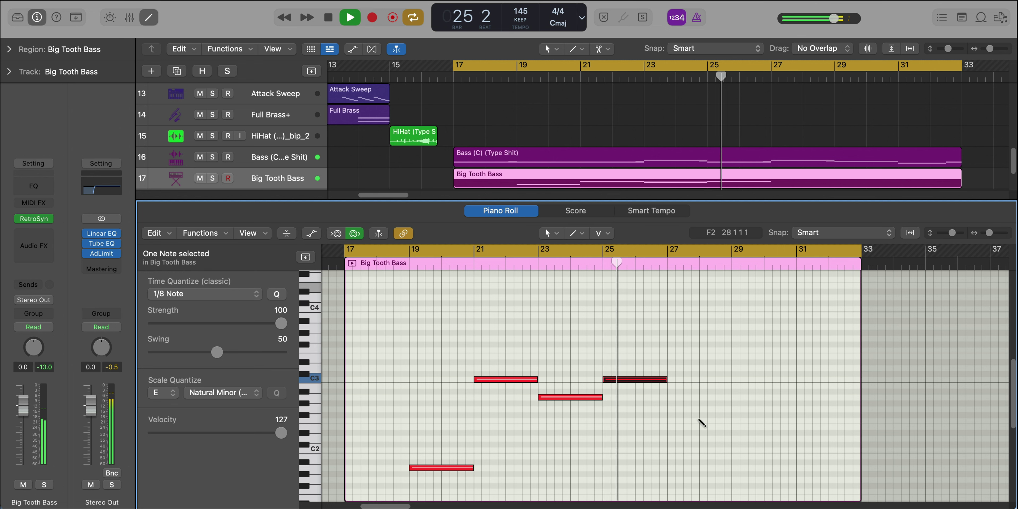
click(670, 397)
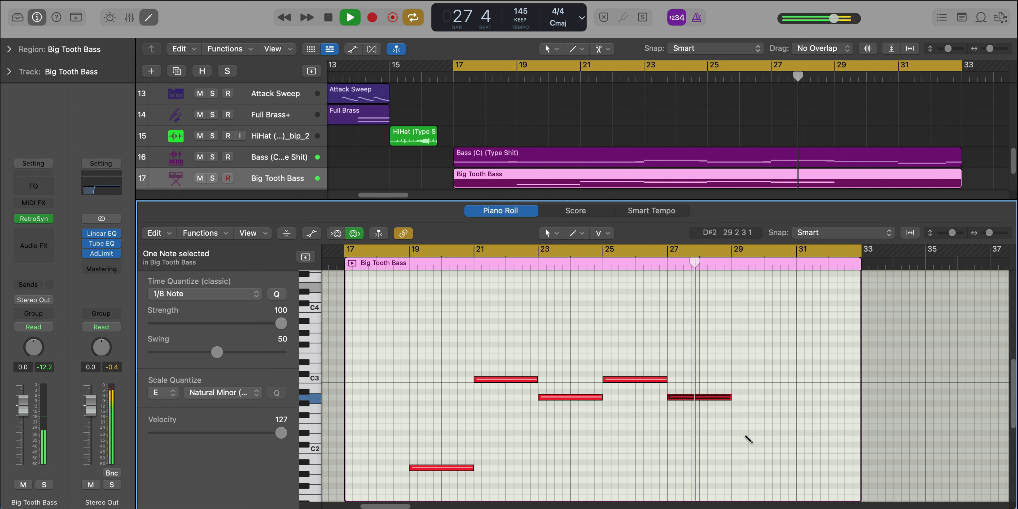
click(733, 427)
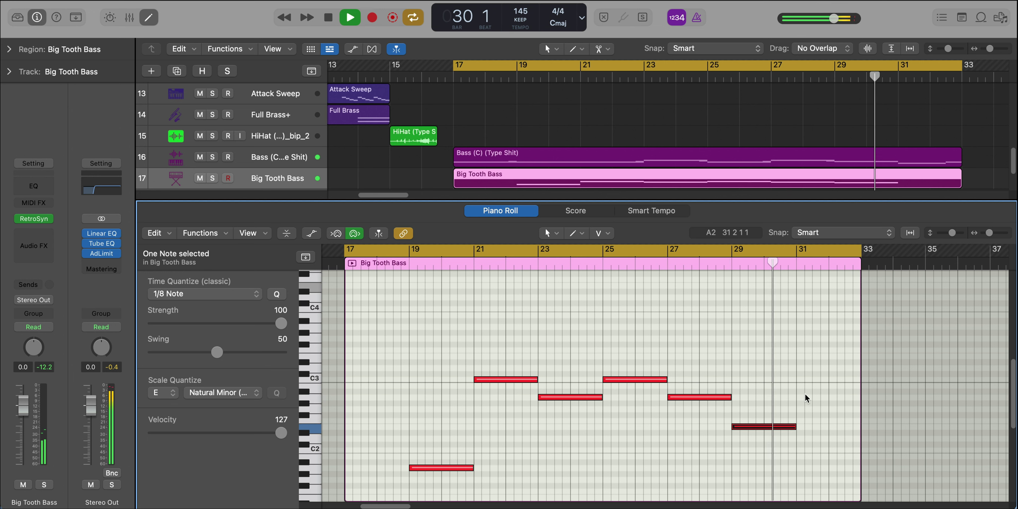
key(space)
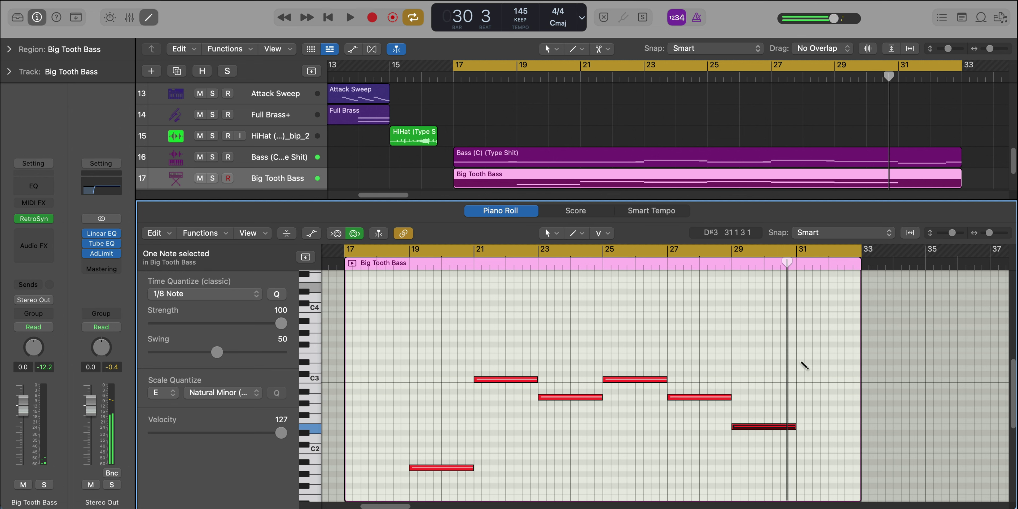
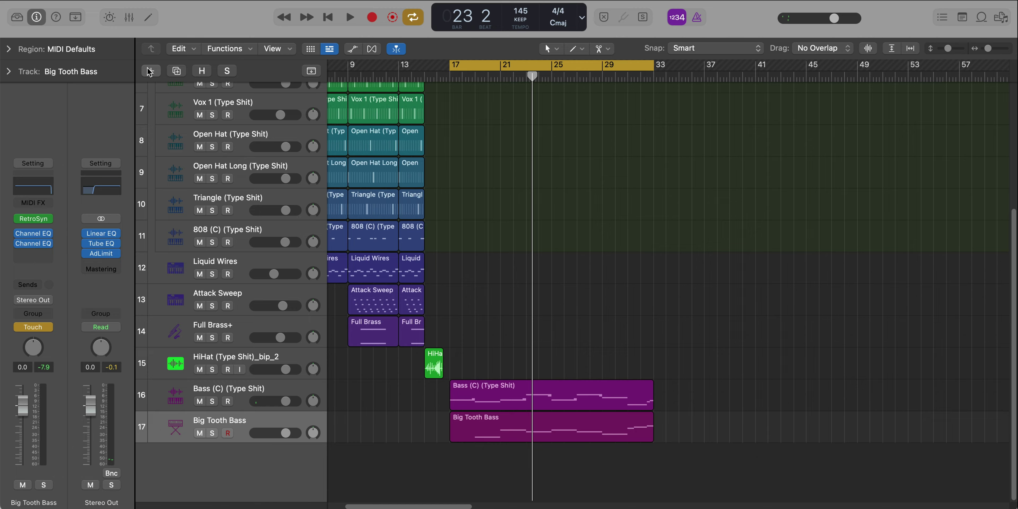
Create another software instrument track and load Alchemy on it
click(150, 71)
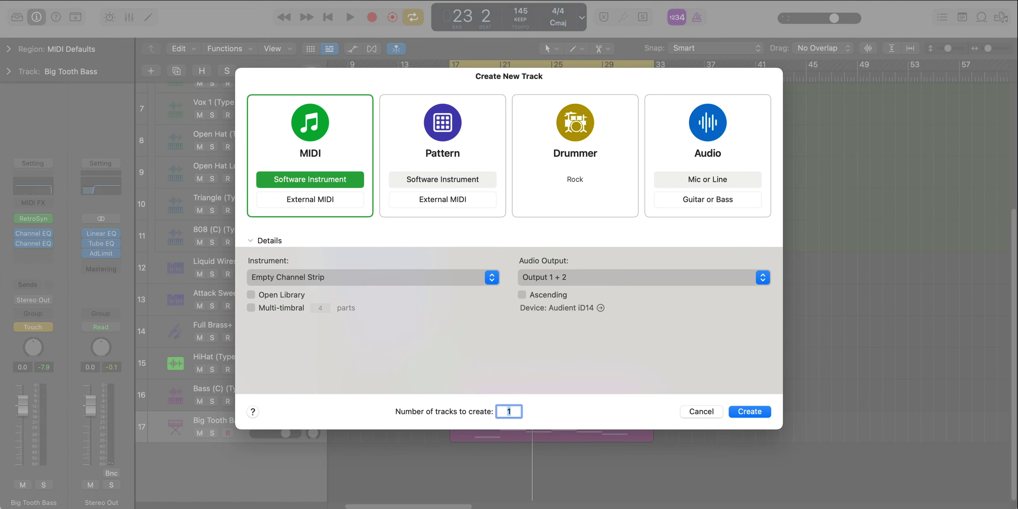
key(Return)
click(33, 219)
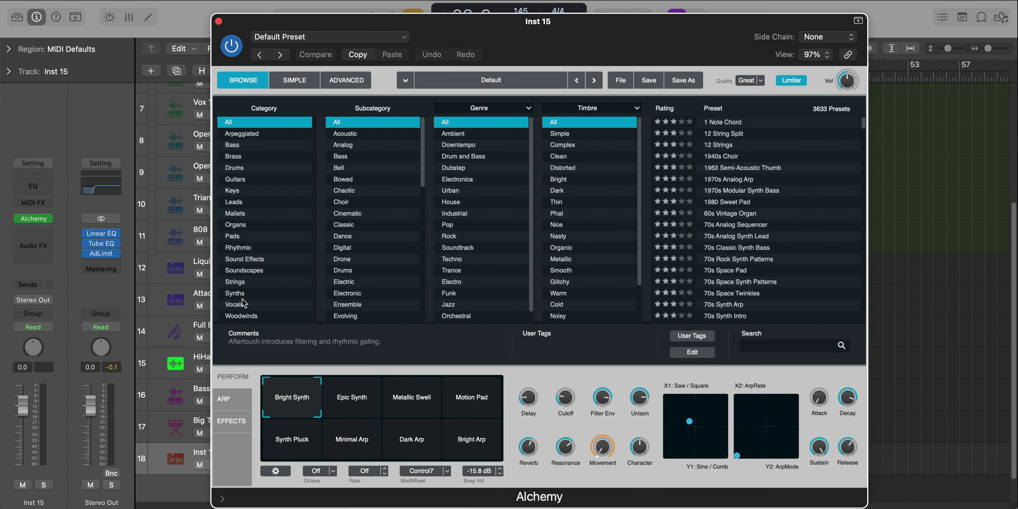
Browse Alchemy's Vocals presets, load Choir-Male-Oh and close the plug-in window
click(248, 307)
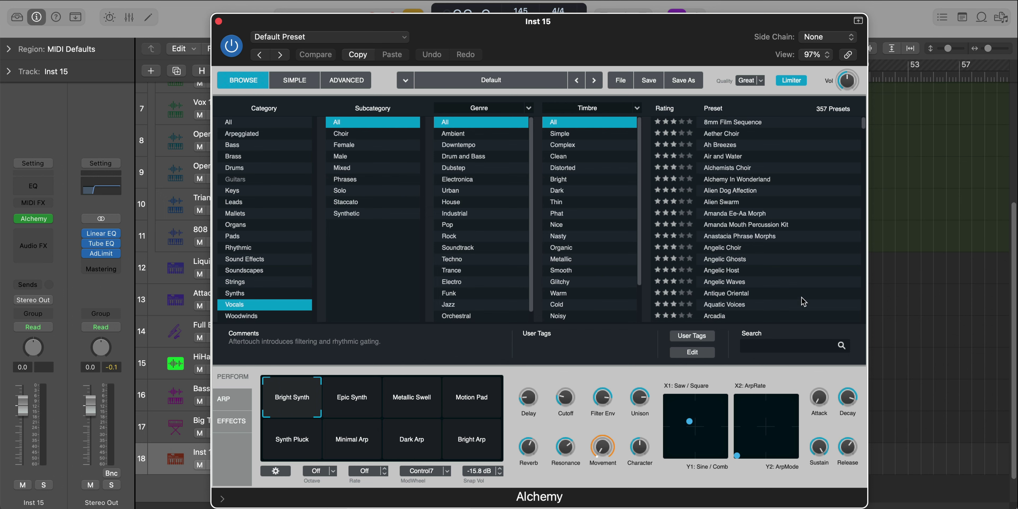
scroll(773, 258, down, 10)
scroll(772, 258, up, 15)
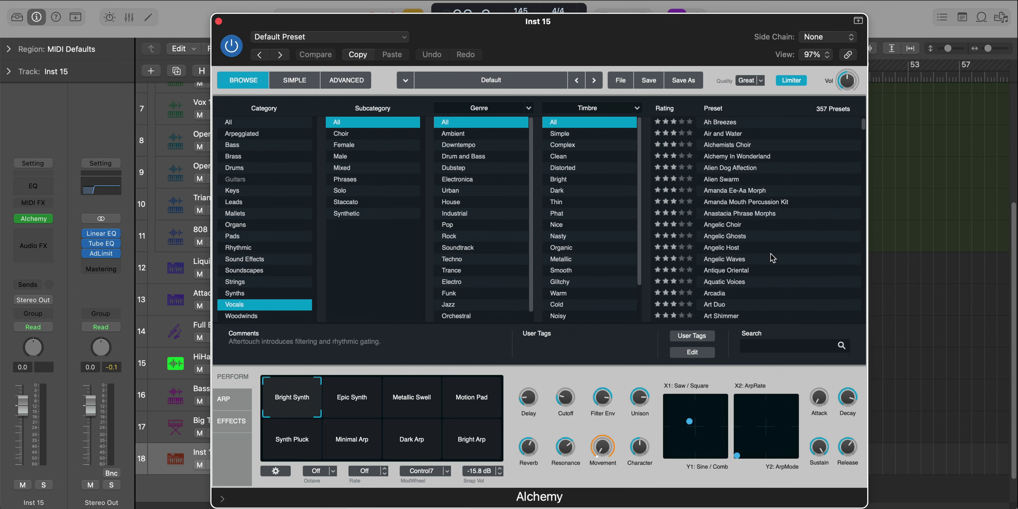
scroll(773, 258, down, 12)
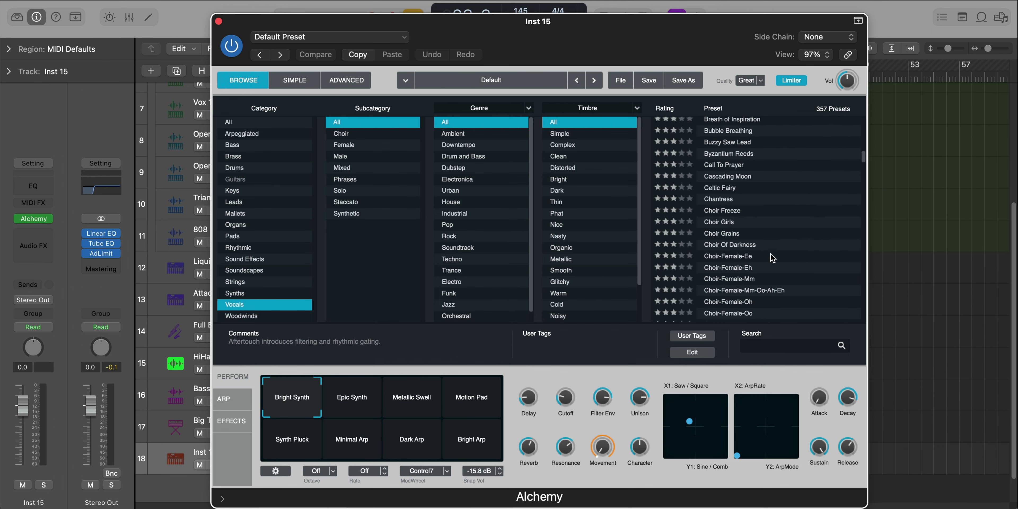
click(757, 244)
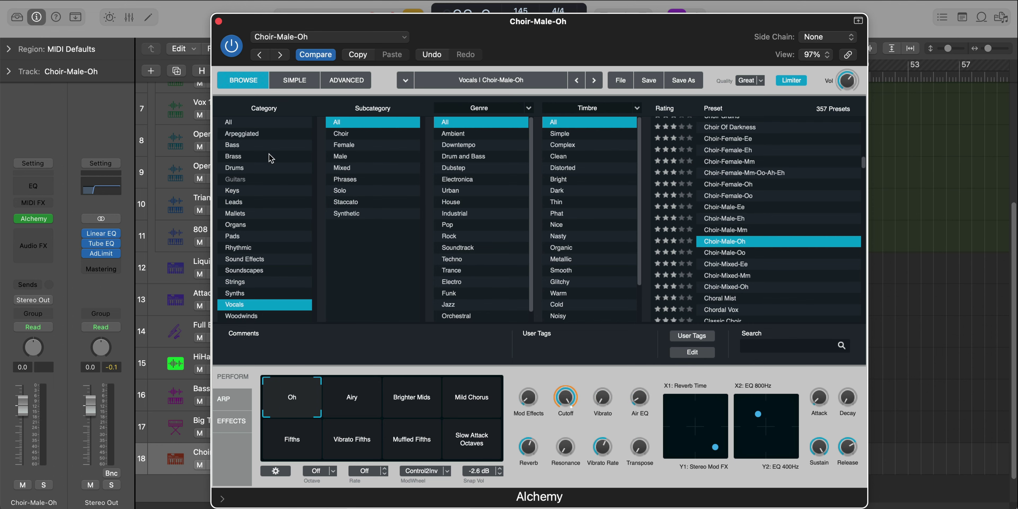
click(219, 21)
Repeat the choir's two-bar C chord from bar 17 at bar 19
scroll(487, 332, down, 2)
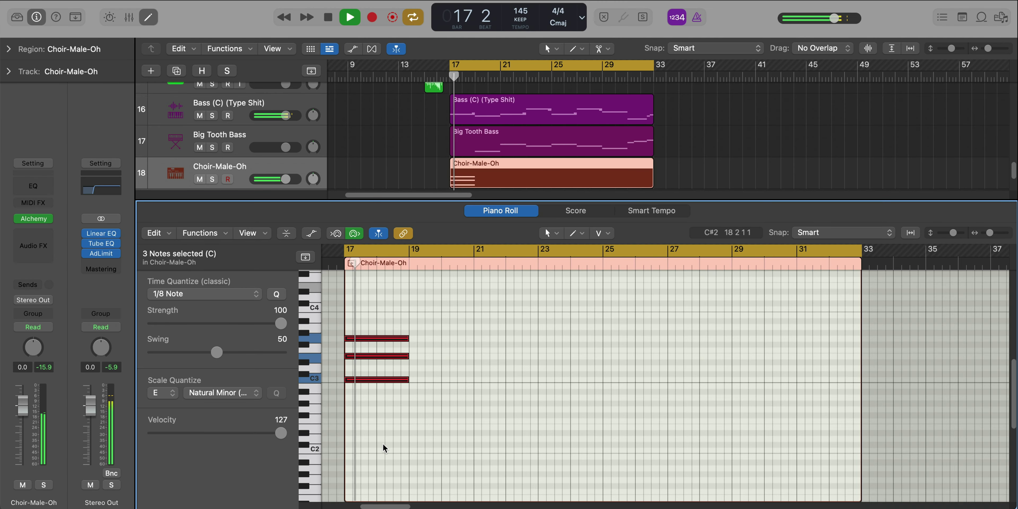
key(space)
drag(448, 433, 345, 315)
key(super+r)
Lower the G3 note of the choir chord at bar 19 to A2, turning the chord into A minor
drag(457, 302, 454, 340)
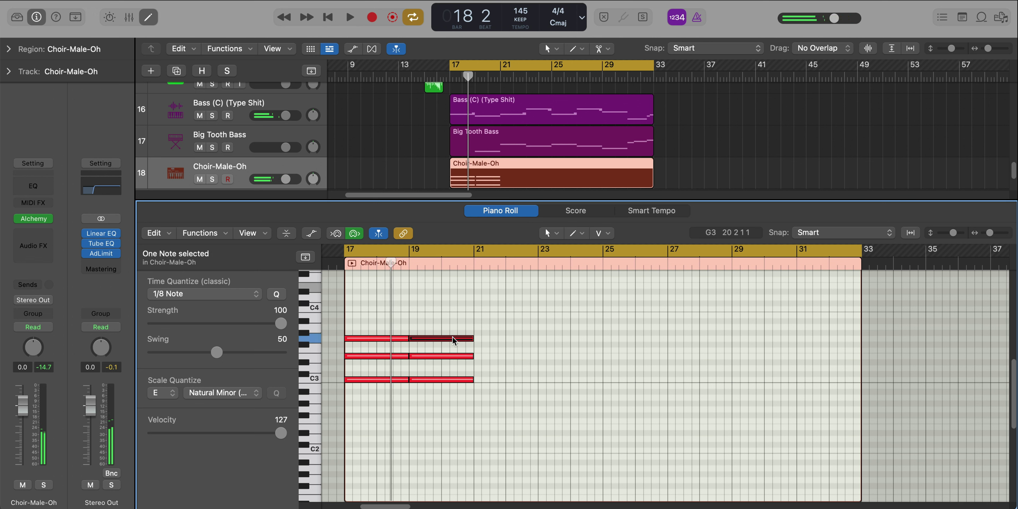
key(alt+shift+Down)
key(space)
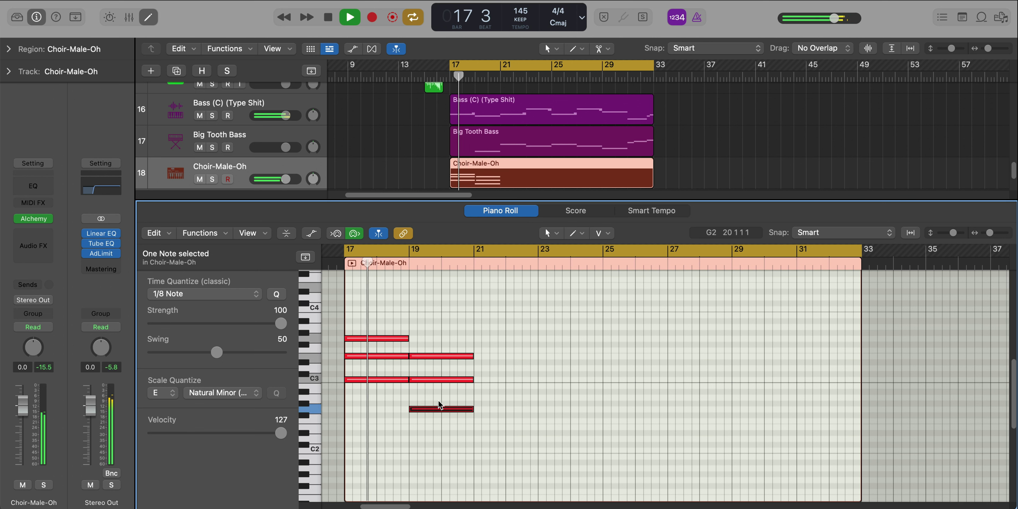
drag(455, 409, 455, 397)
click(454, 438)
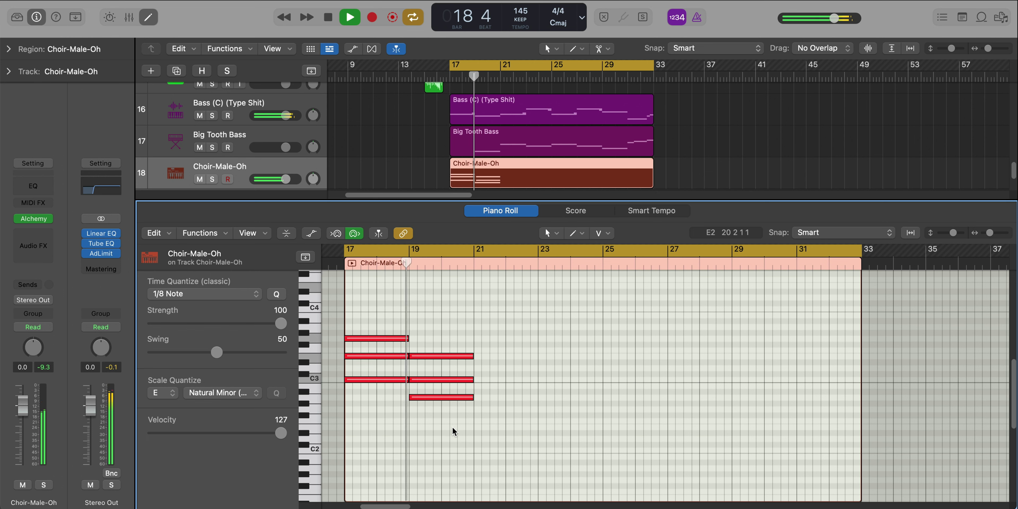
Repeat the choir's C and A minor chords from bars 17 to 20 twice, filling bars 21 to 28
drag(519, 428, 357, 330)
key(super+e)
key(Escape)
key(super+r)
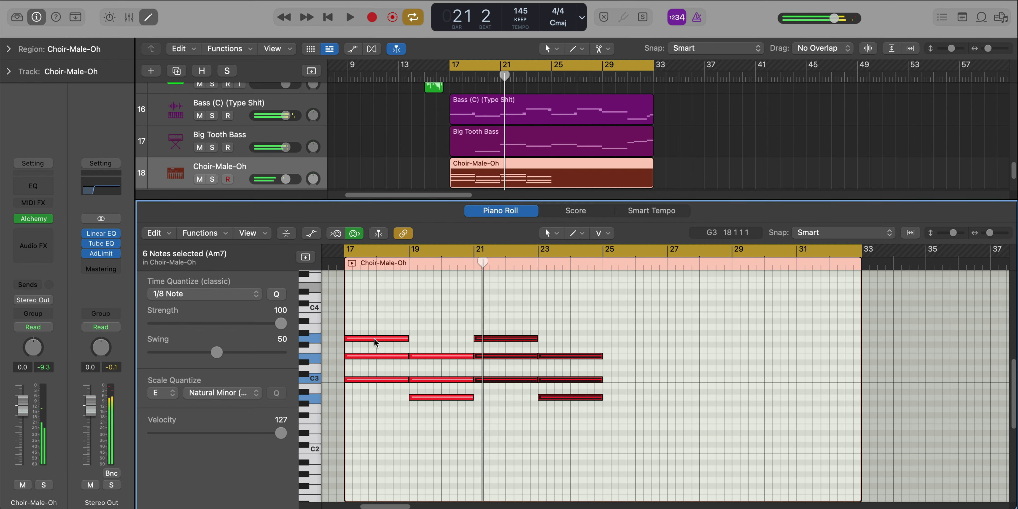
ctrl+alt+click(449, 372)
key(super+r)
scroll(448, 371, left, 5)
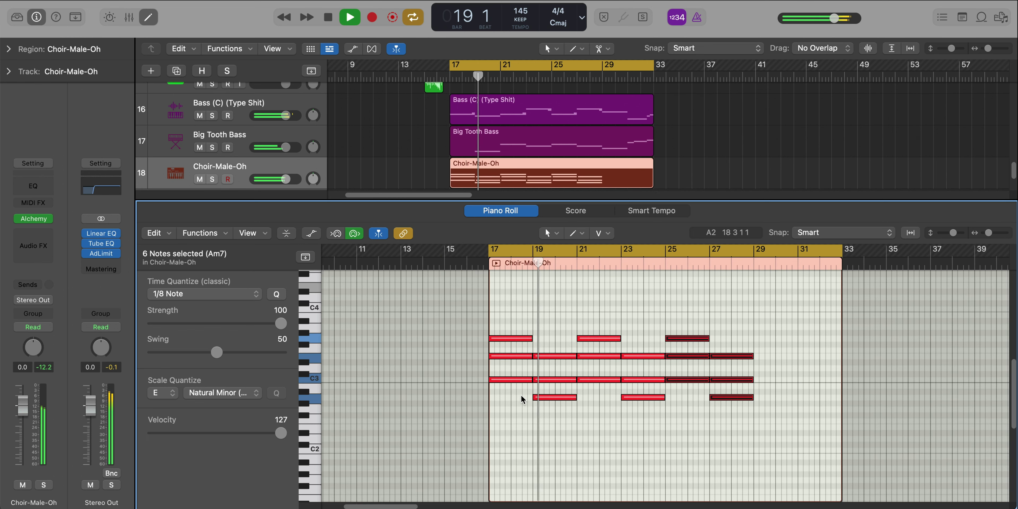
Set the cycle to bars 25 to 33 and repeat the choir's A minor chord from bar 27 at bar 29
drag(666, 251, 839, 257)
scroll(724, 388, up, 5)
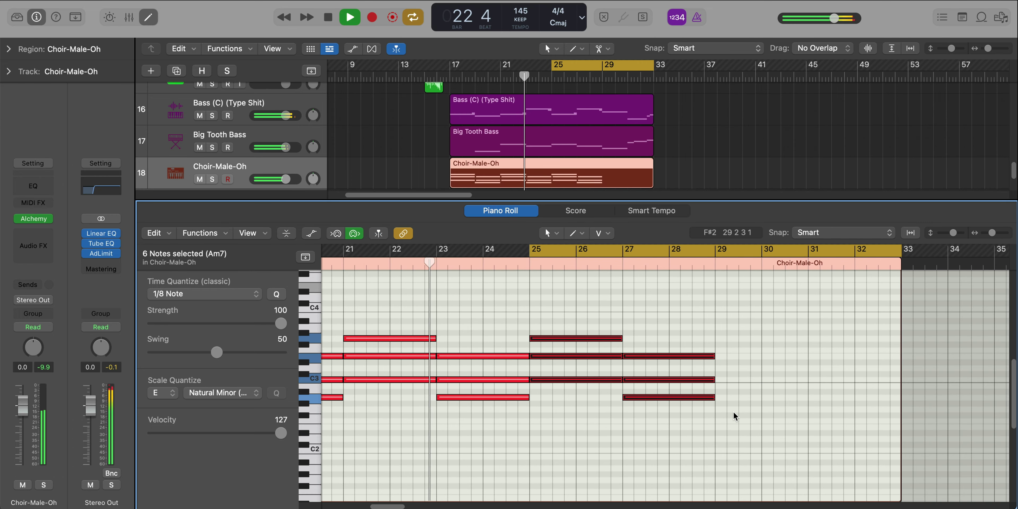
click(721, 411)
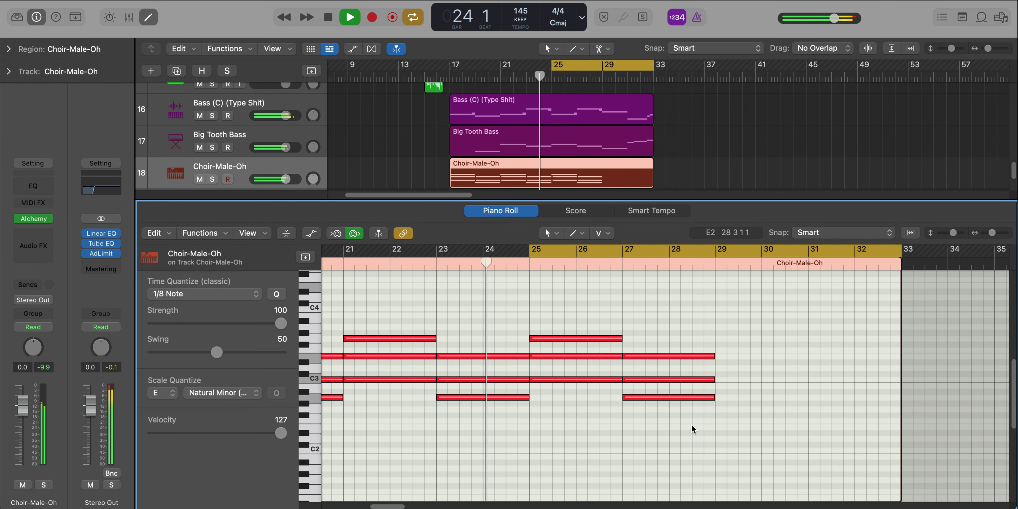
key(space)
drag(685, 432, 665, 343)
key(super+r)
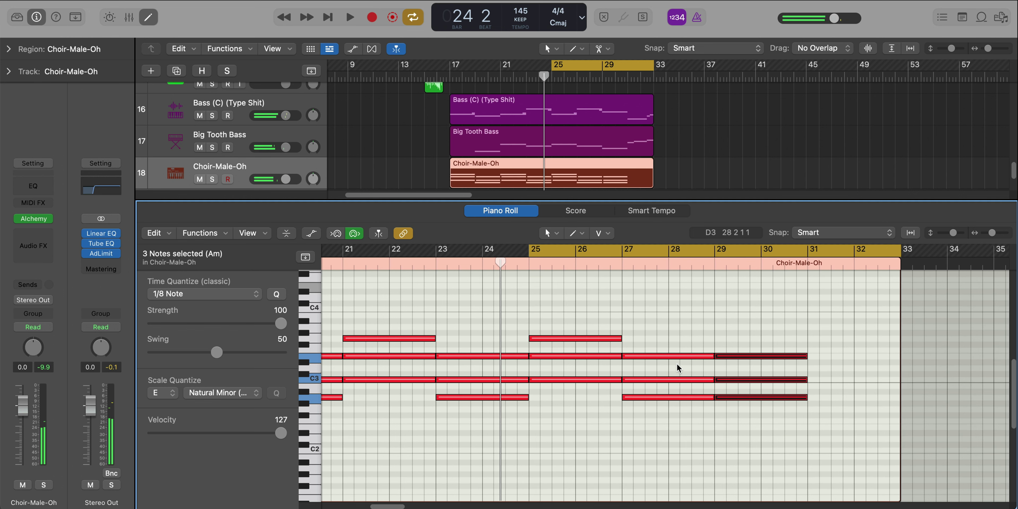
click(735, 410)
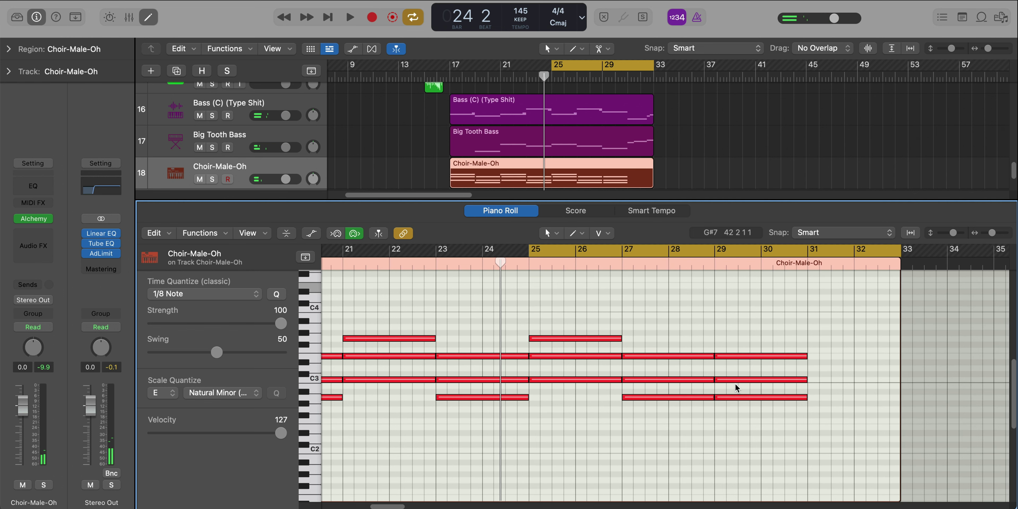
Reshape the choir chord at bar 29 into E2, B2 and E3 held until bar 33, and cycle bars 29 to 33
drag(736, 382, 902, 387)
click(738, 397)
drag(715, 250, 902, 264)
key(space)
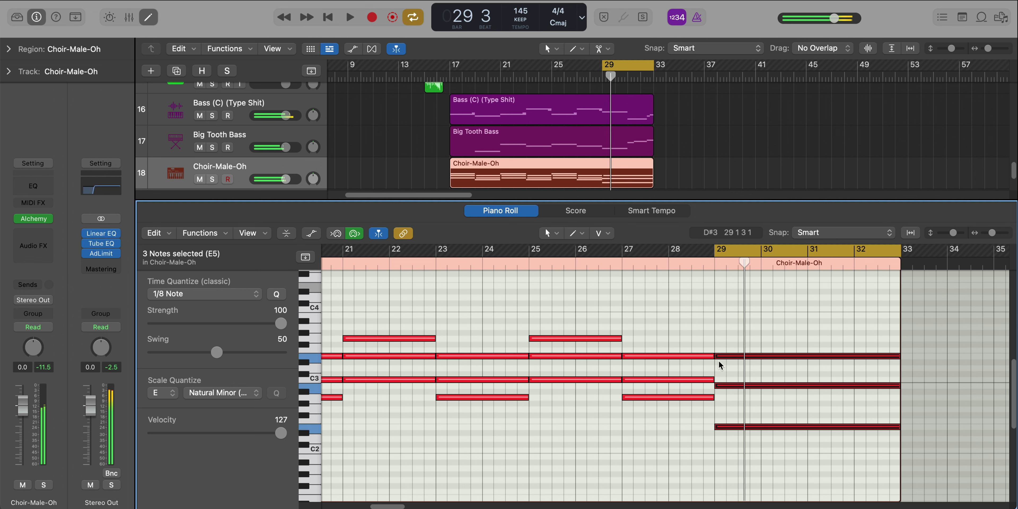
Add G3 and B3 notes from bar 29 to bar 33 to the choir's E chord and play the cycle
super+click(718, 339)
key(space)
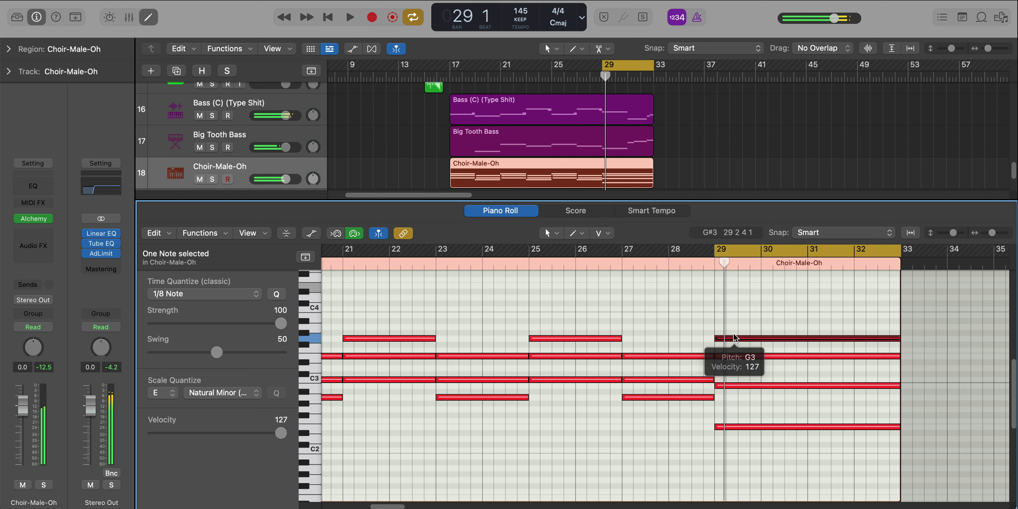
drag(735, 338, 735, 315)
key(space)
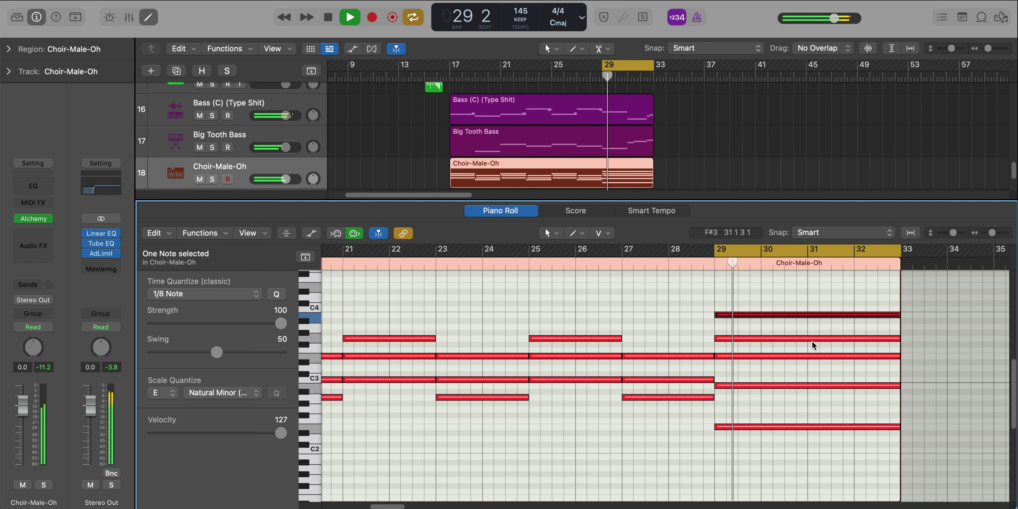
Add an A3 note from bar 31 to bar 33 in the choir region and play the cycle from bar 17 to 33
super+click(811, 327)
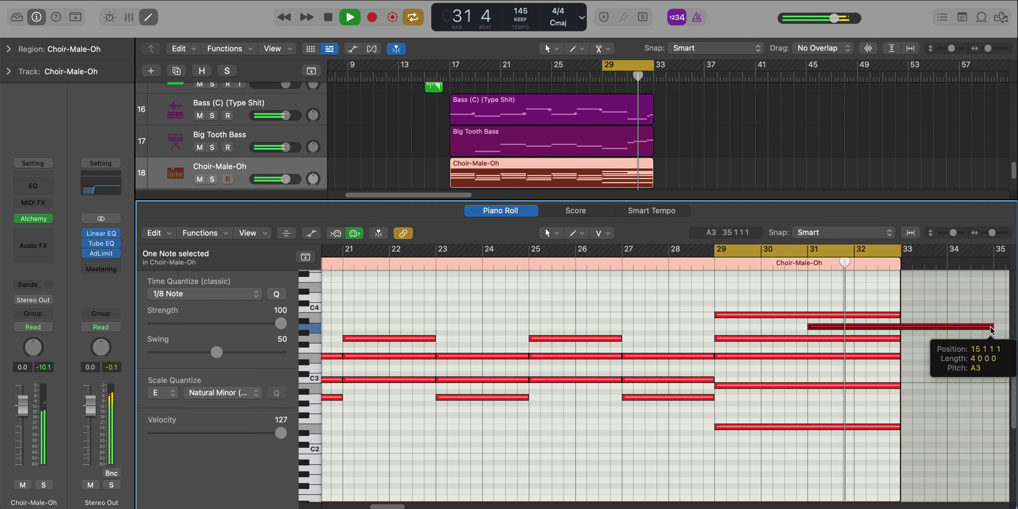
drag(992, 331, 901, 328)
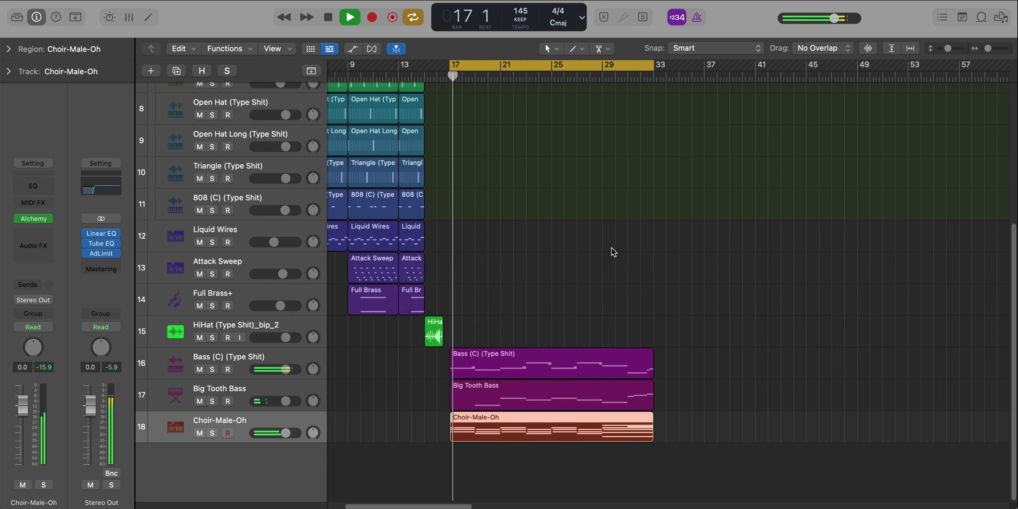
key(super+Up)
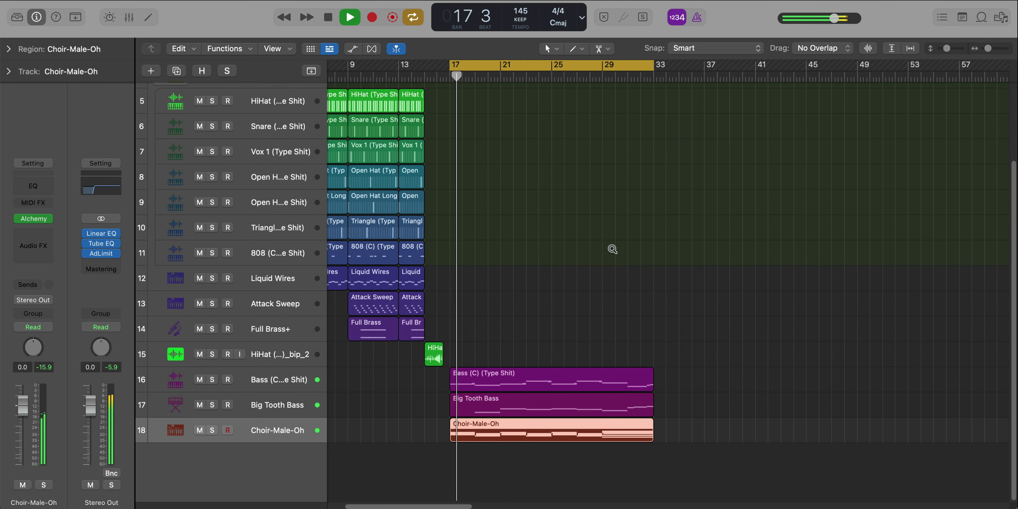
drag(28, 410, 23, 413)
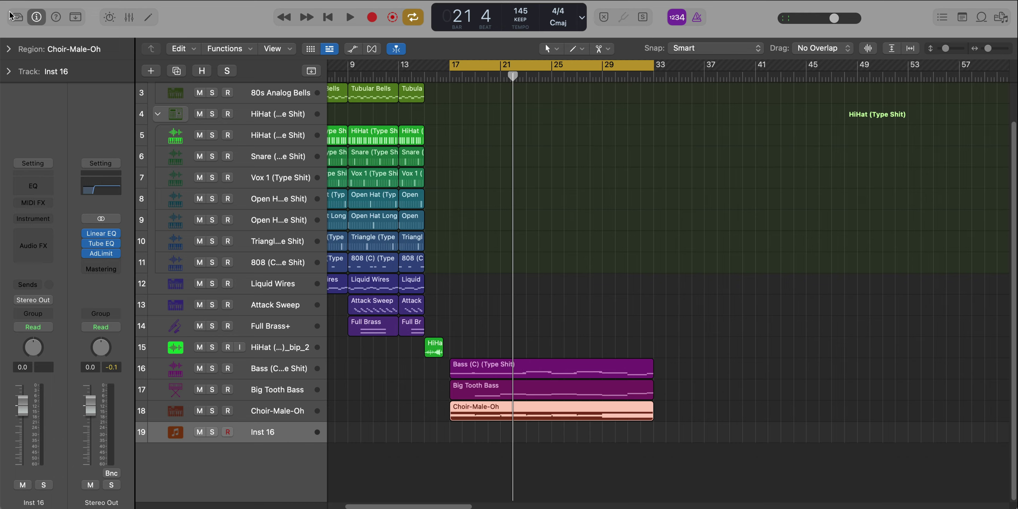
Load the Mixed Choir patch from the Orchestral choir sounds onto the new instrument track Inst 16
click(13, 17)
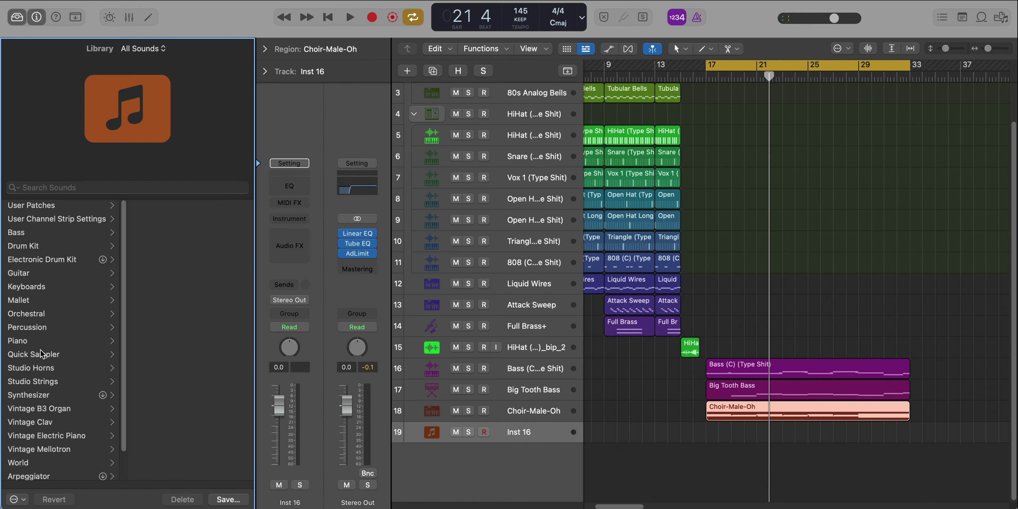
click(43, 314)
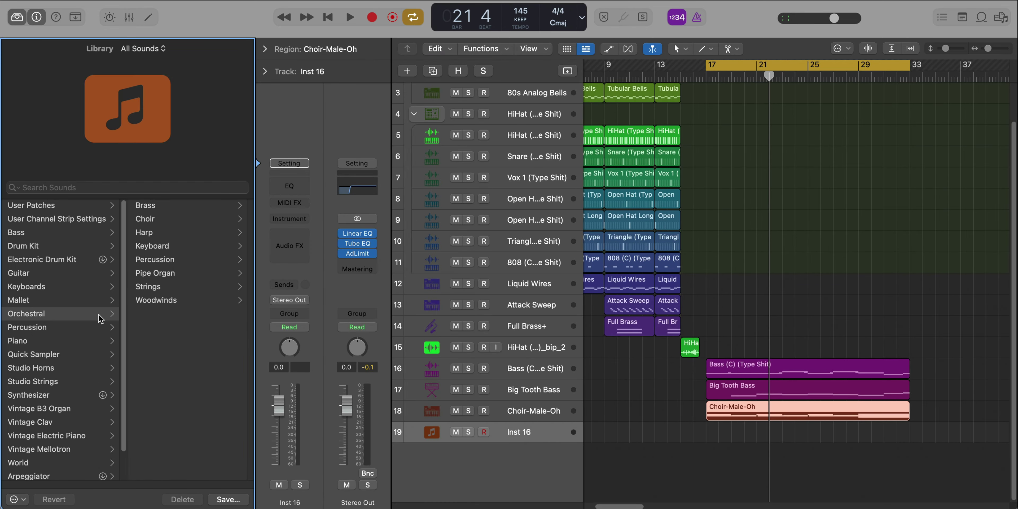
click(162, 219)
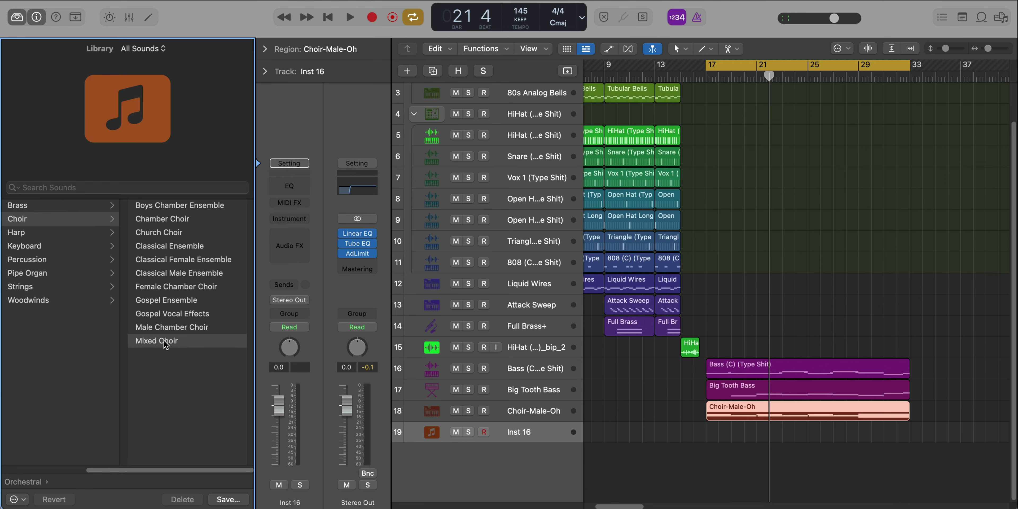
Copy the Choir-Male-Oh region at bars 17 to 33 onto the Mixed Choir track and play it soloed
drag(746, 413, 745, 433)
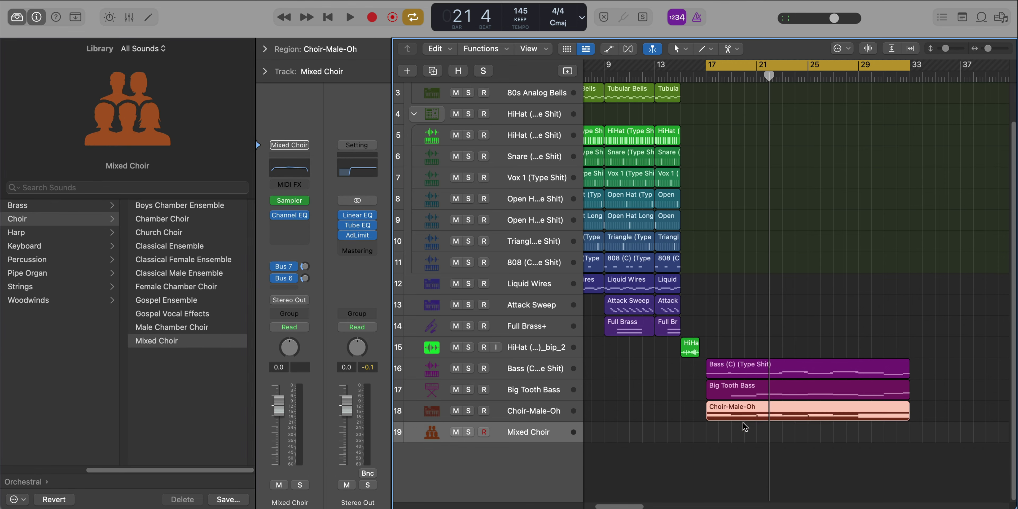
key(s)
key(shift+space)
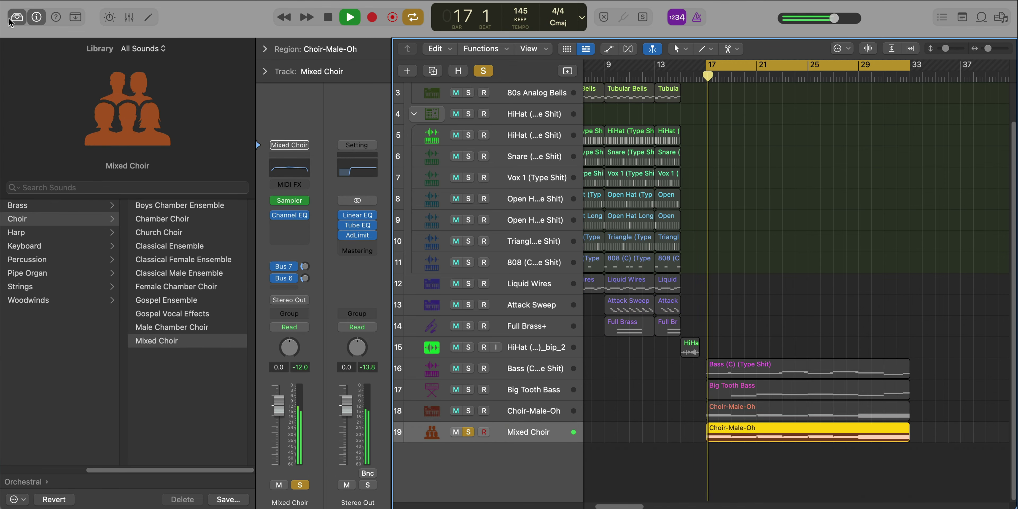
key(y)
key(super+Down)
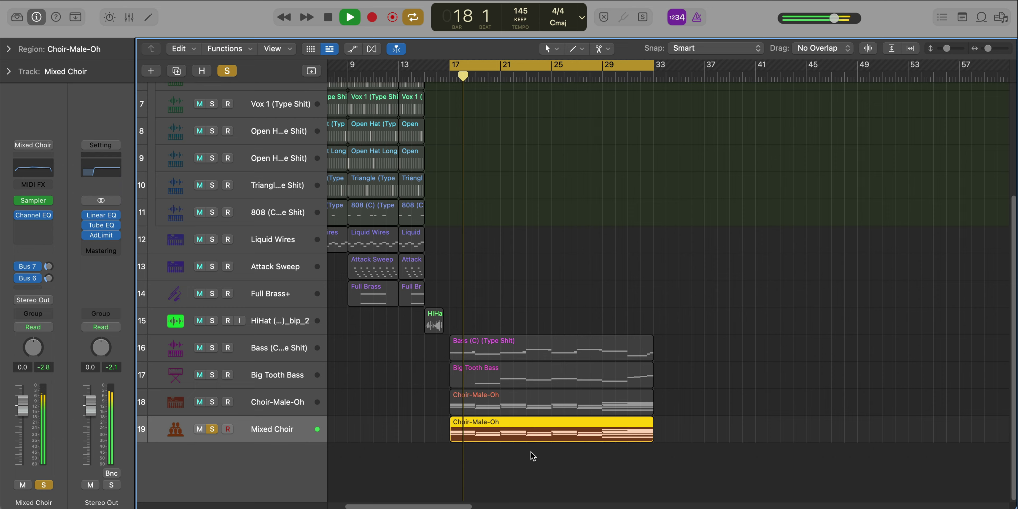
Add a C4 note from bar 17 to 21 to the Mixed Choir region and repeat it twice up to bar 29
double_click(537, 428)
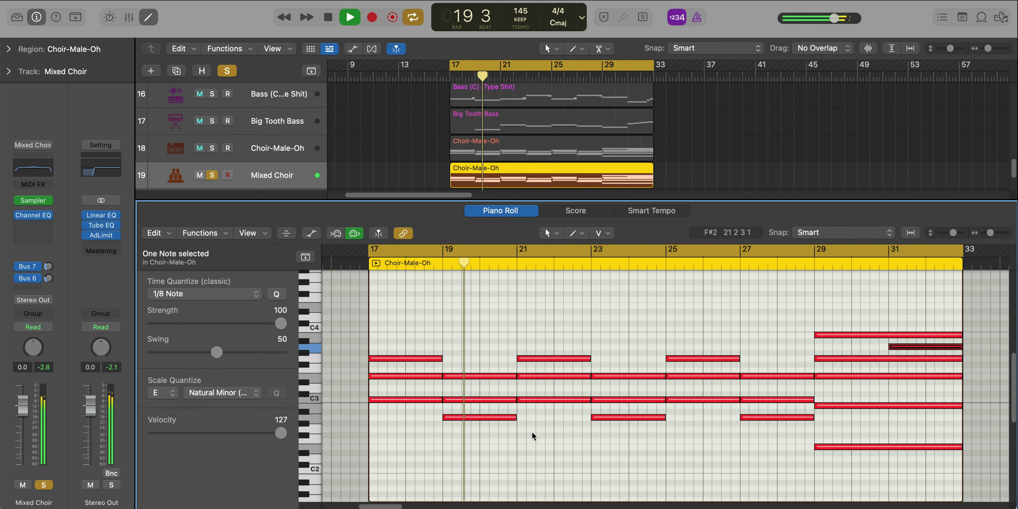
key(space)
click(374, 331)
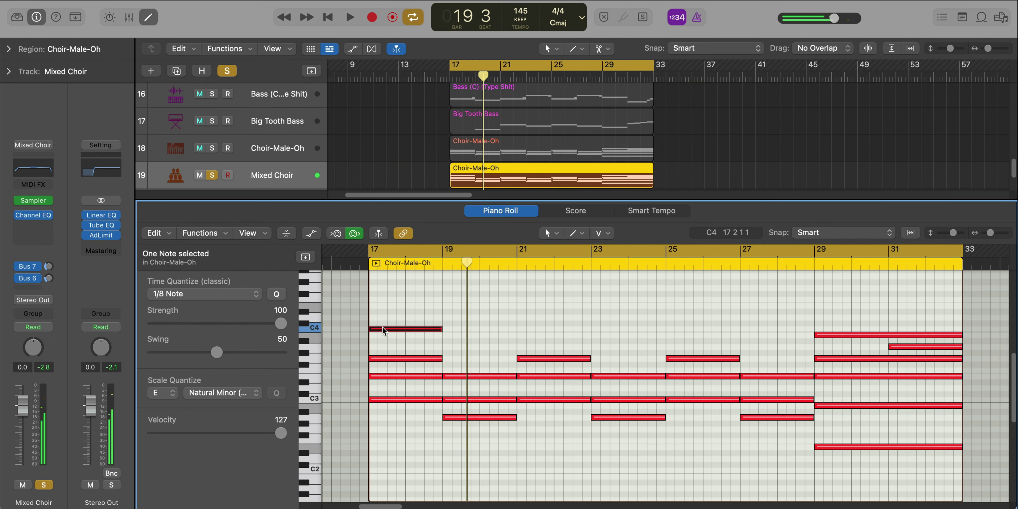
click(439, 330)
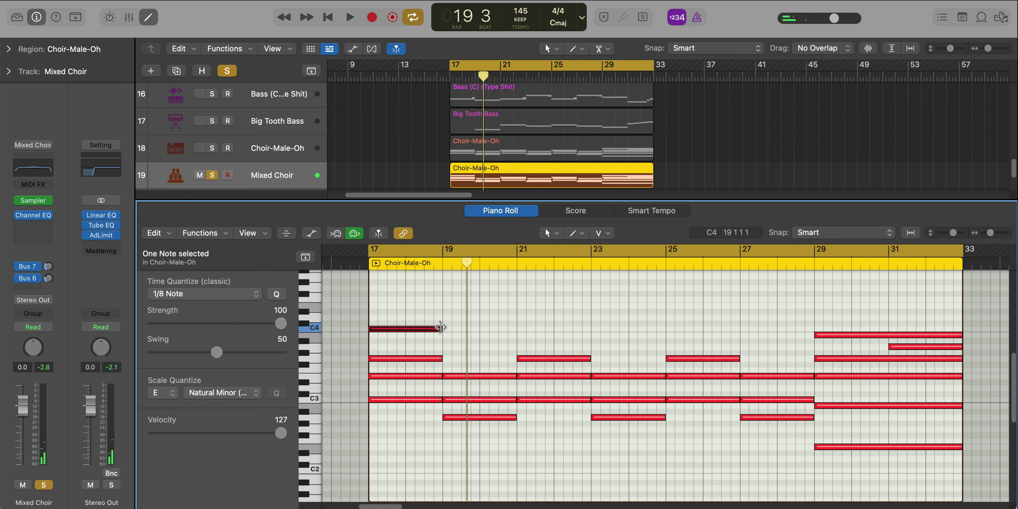
drag(439, 330, 513, 335)
key(super+r)
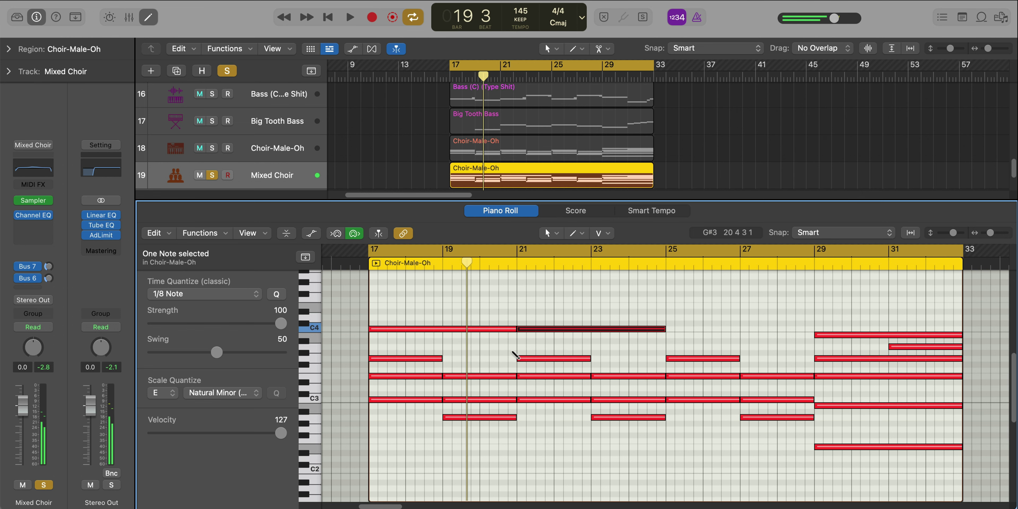
key(super+r)
key(space)
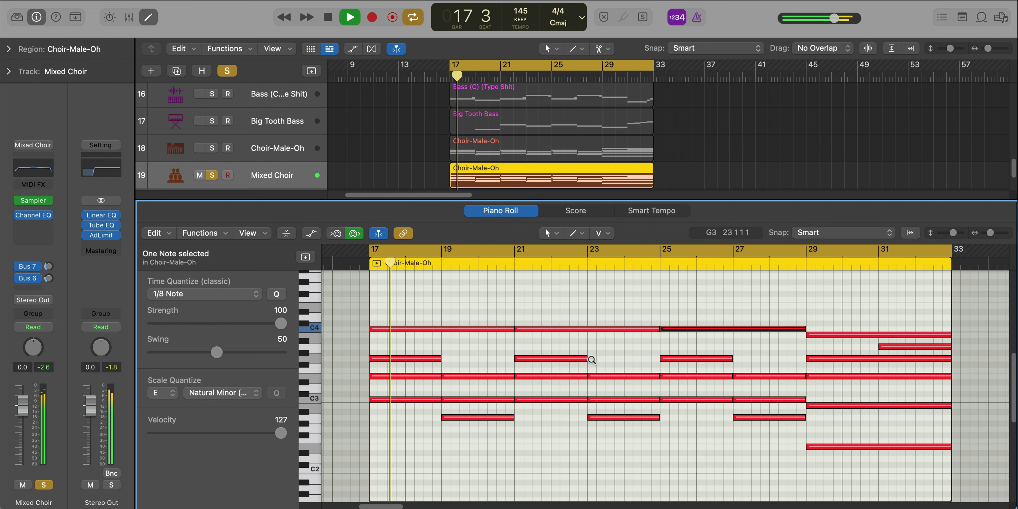
ctrl+alt+click(592, 361)
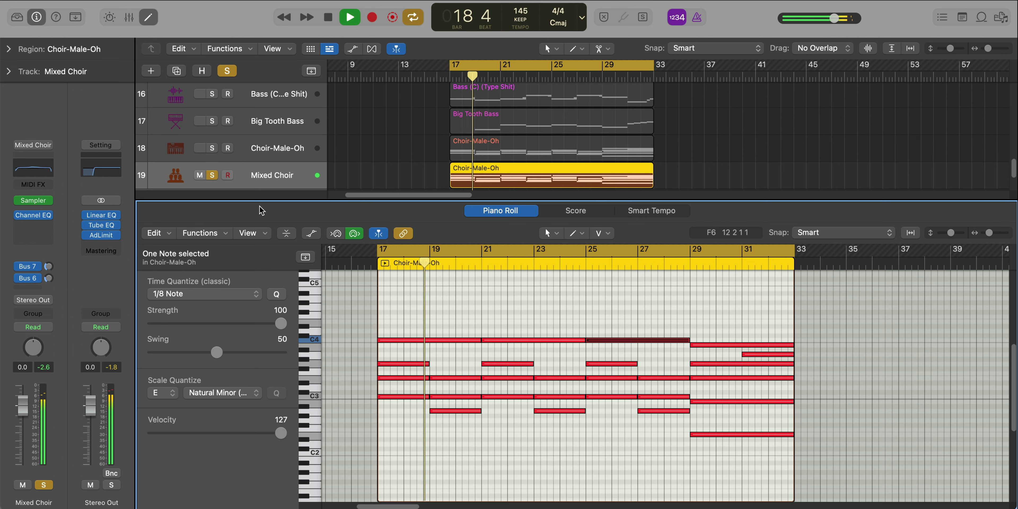
Solo Choir-Male-Oh too and set the Mixed Choir's Channel EQ to a 224 Hz low cut and a 48 dB/Oct high cut near 1 kHz
click(212, 148)
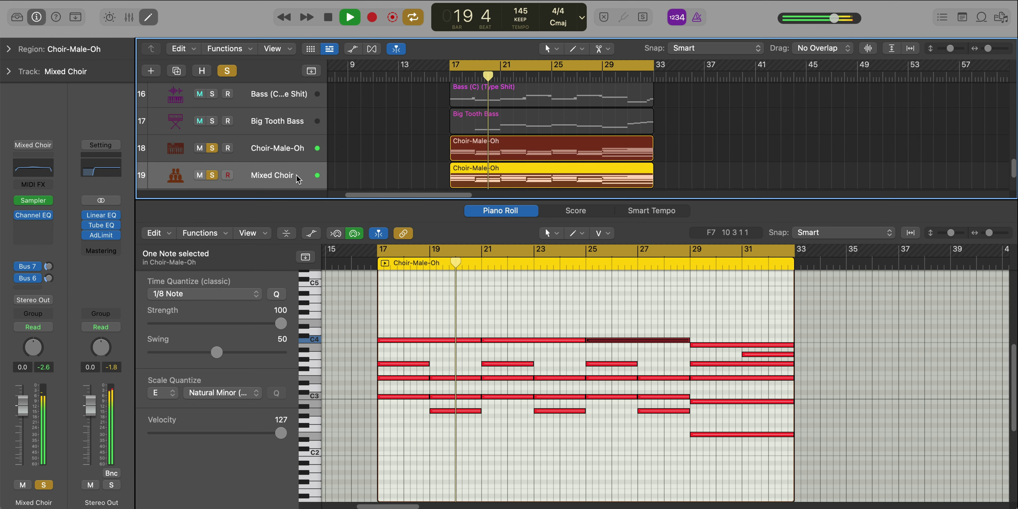
key(space)
click(28, 215)
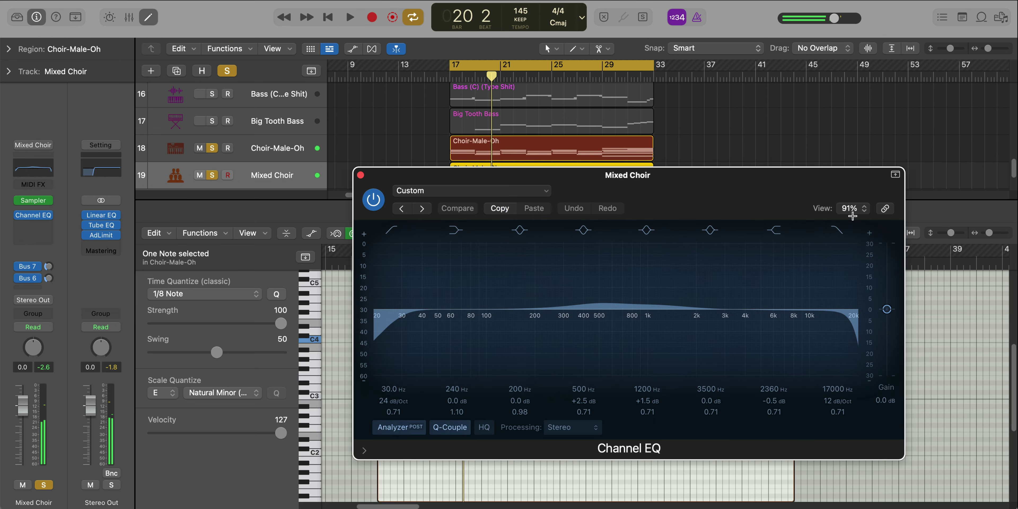
drag(769, 327, 617, 315)
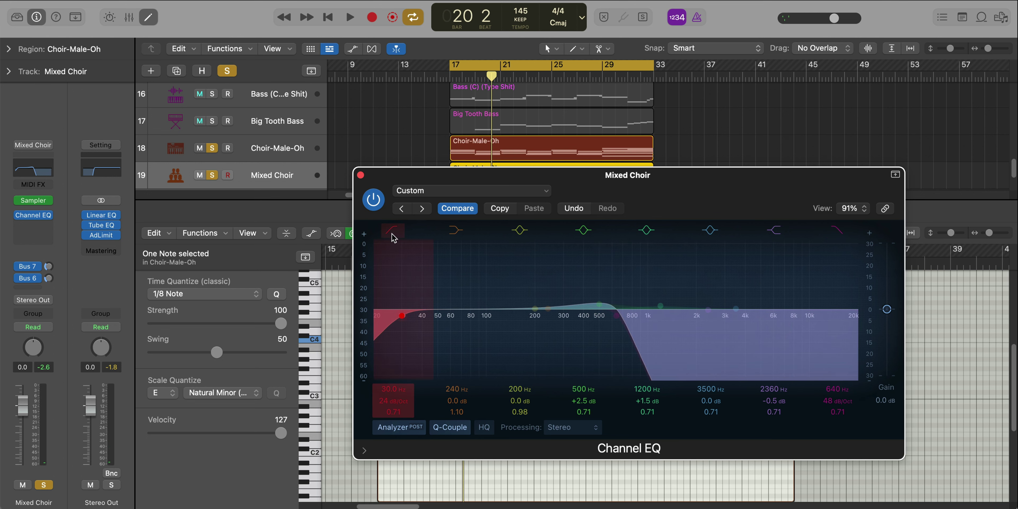
drag(395, 332, 543, 339)
key(space)
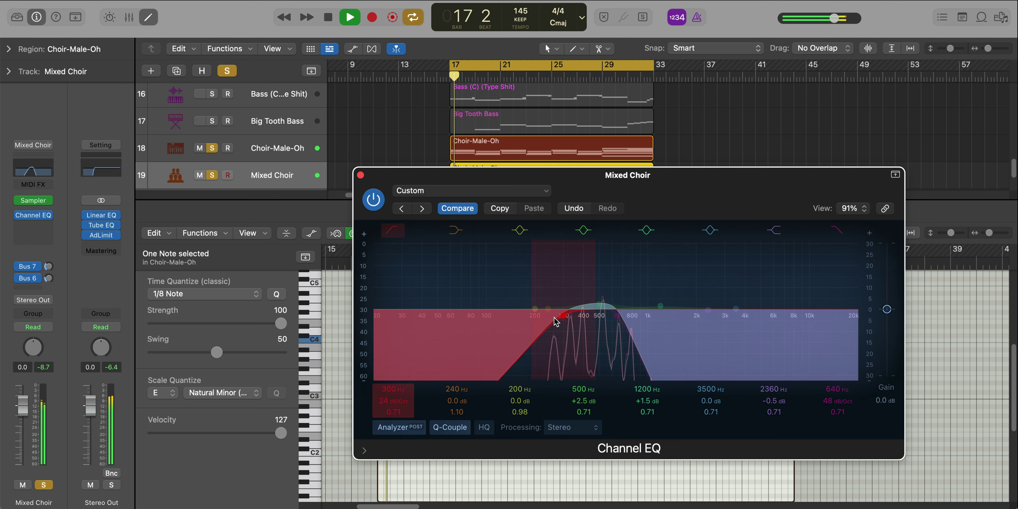
drag(619, 320, 644, 321)
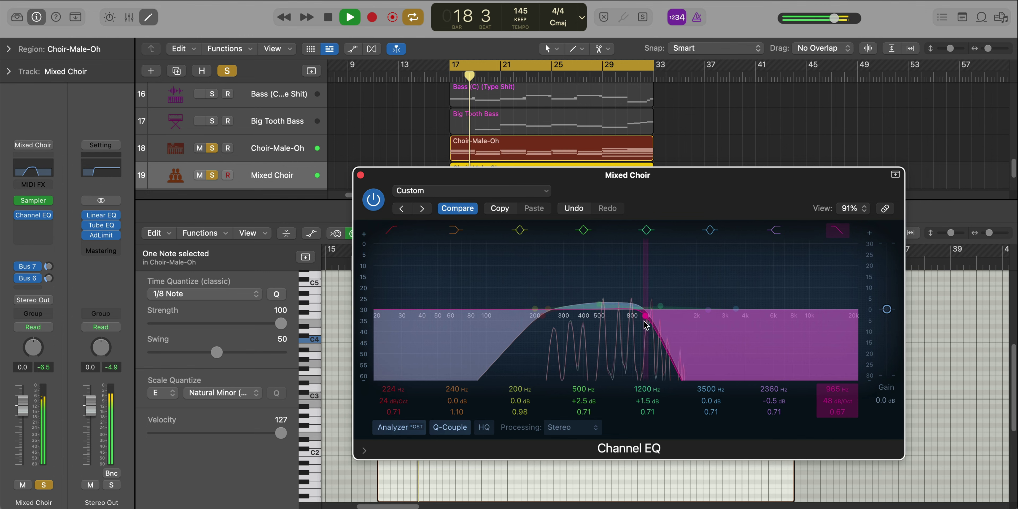
click(360, 175)
key(e)
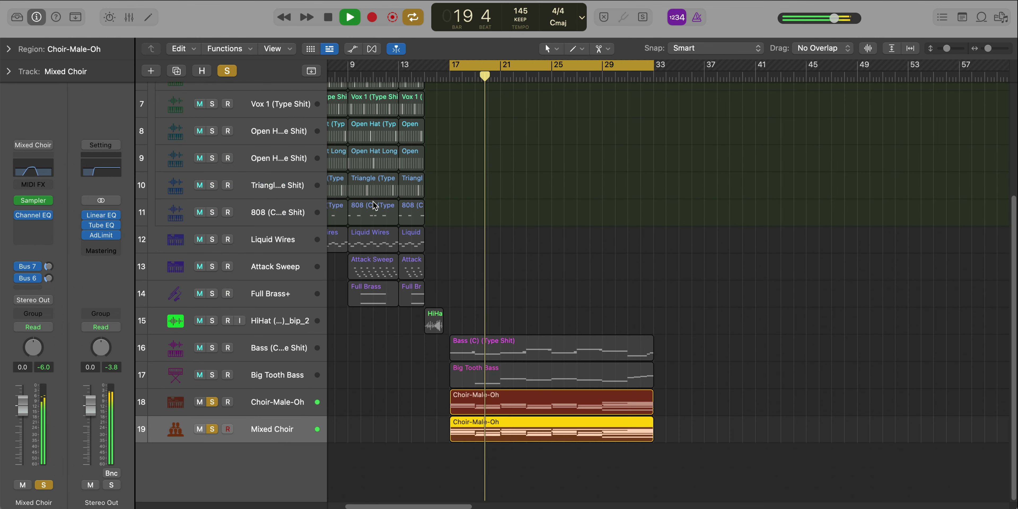
Lower the Mixed Choir volume to -6.8 dB and compare the mix with the track muted and unmuted
drag(23, 405, 22, 427)
click(200, 429)
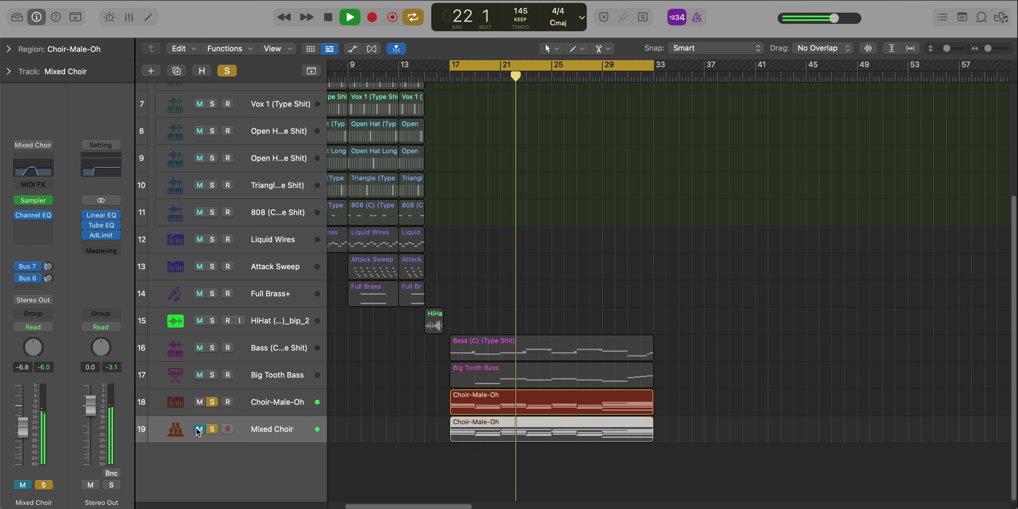
click(200, 429)
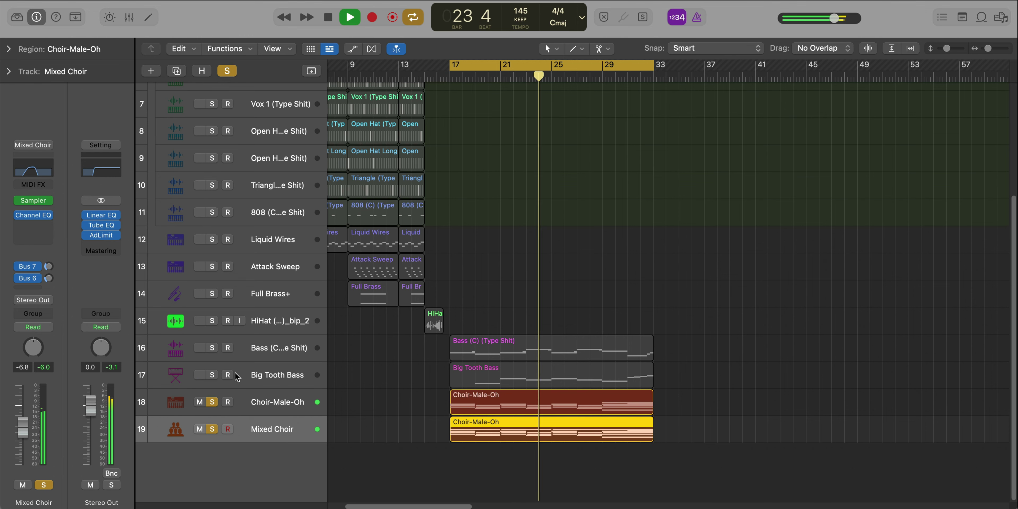
Solo the Bass (C) and Big Tooth Bass tracks to hear them together with both choirs
drag(212, 374, 212, 348)
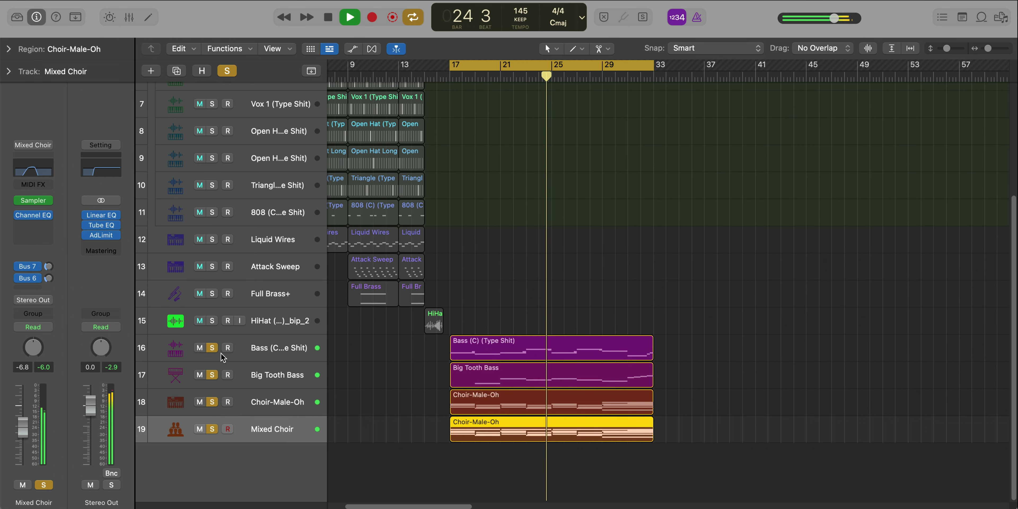
ctrl+alt+click(420, 423)
ctrl+alt+click(423, 425)
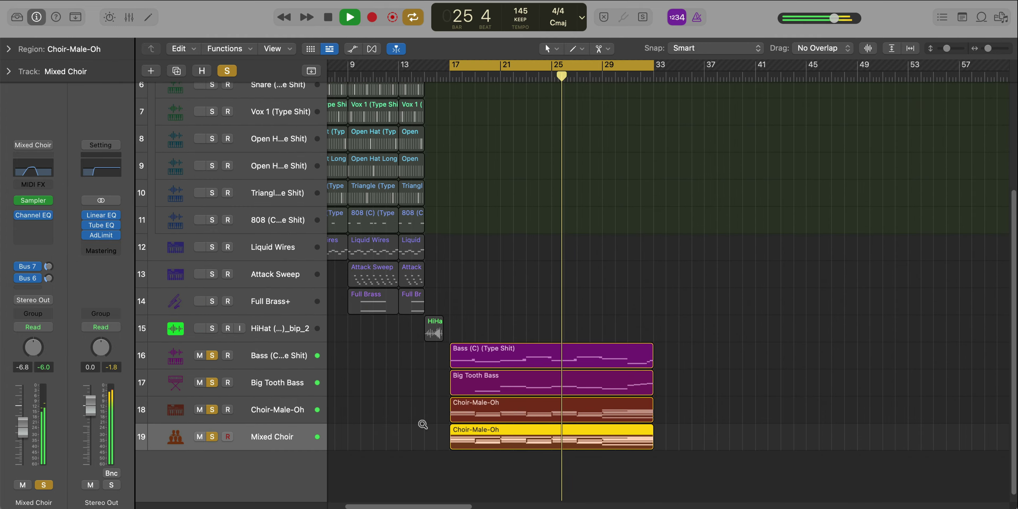
ctrl+alt+click(423, 424)
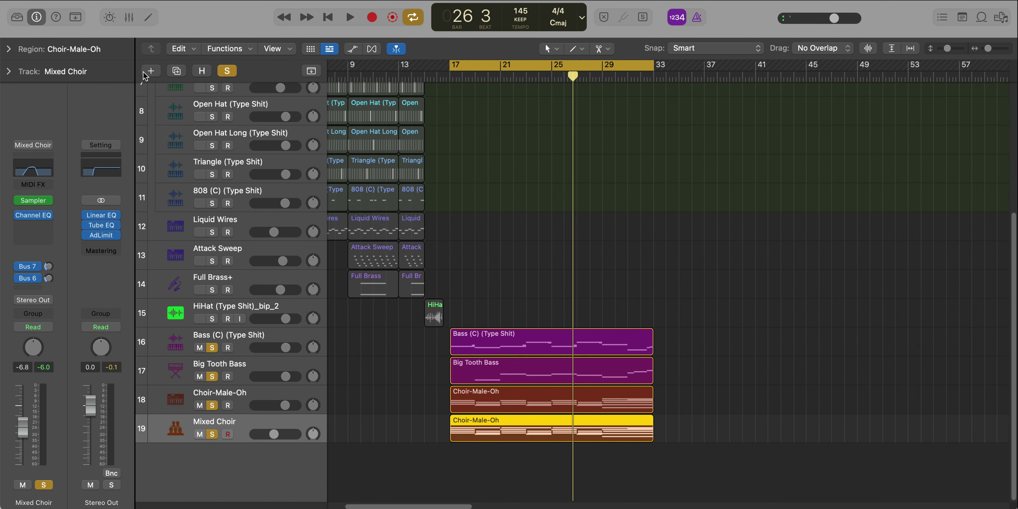
Create a new software instrument track and load the Arctic Breeze patch from the Synthesizer Soundscape sounds
click(145, 72)
key(Return)
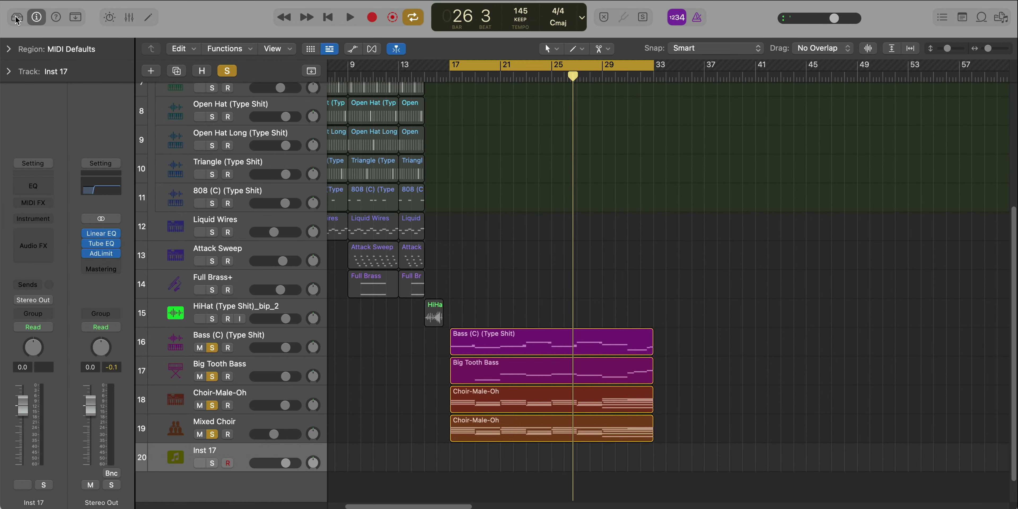
click(17, 17)
click(27, 395)
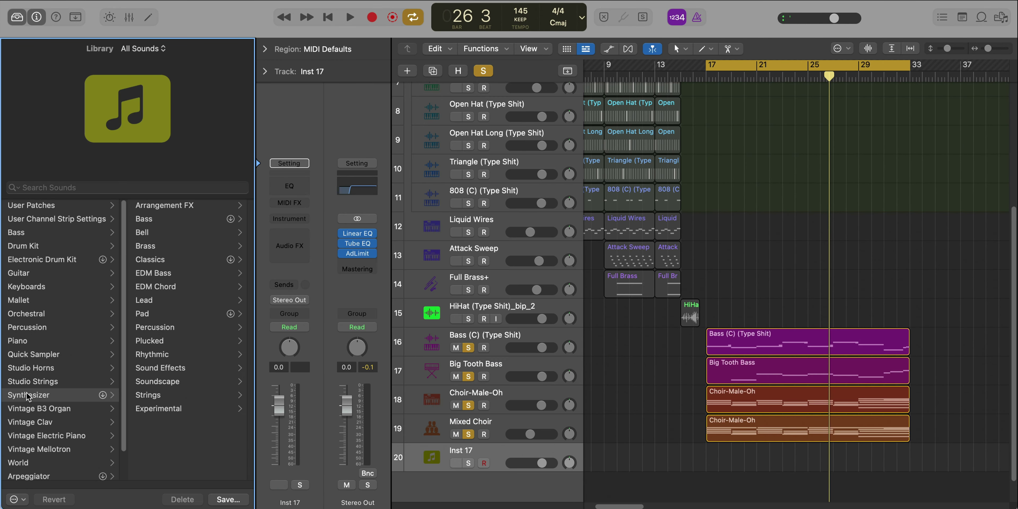
click(183, 382)
click(178, 287)
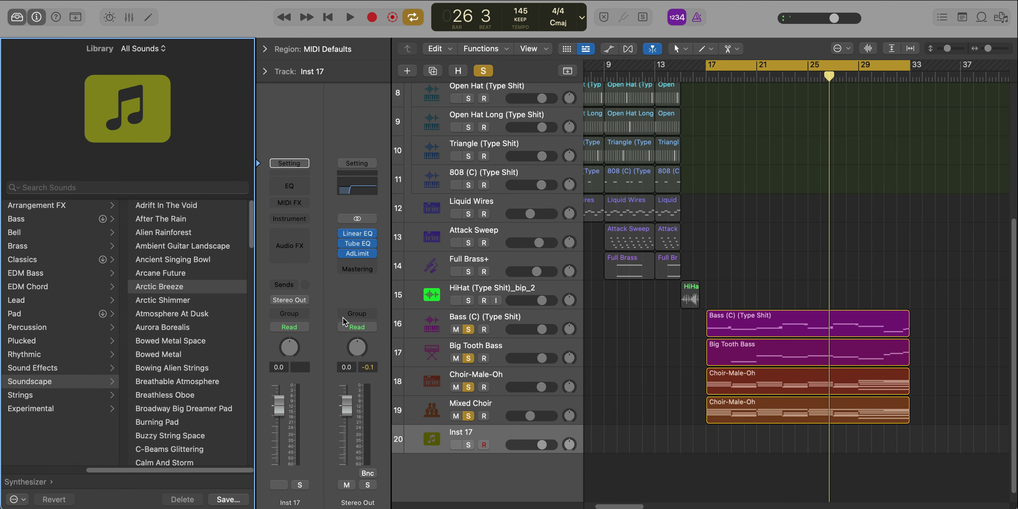
Copy the Mixed Choir region onto the Arctic Breeze track, solo it, and transpose all its notes down one octave
drag(770, 420, 784, 430)
key(s)
key(space)
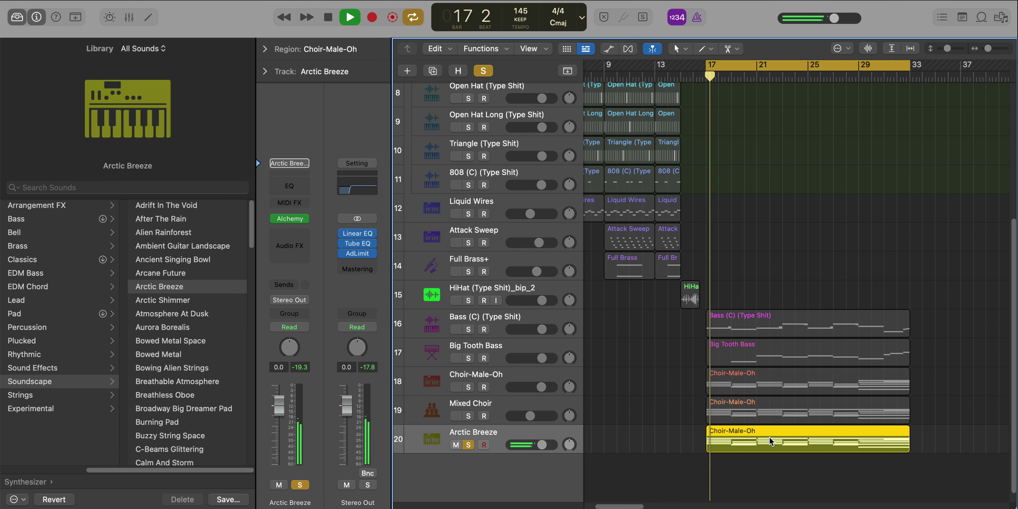
double_click(784, 430)
key(alt+shift+Down)
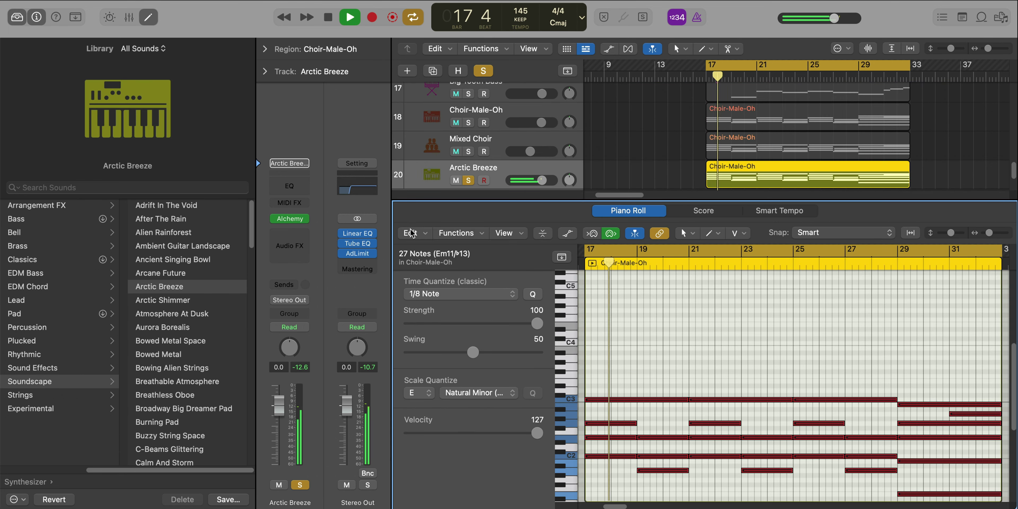
Set Arctic Breeze's Alchemy performance pad to Low Curls and solo the Mixed Choir alongside it
key(v)
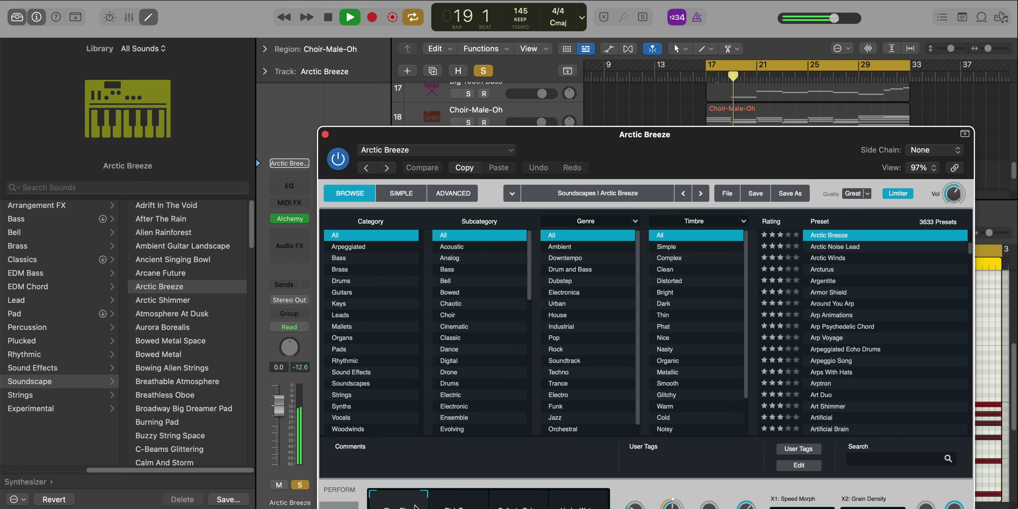
drag(415, 506, 307, 440)
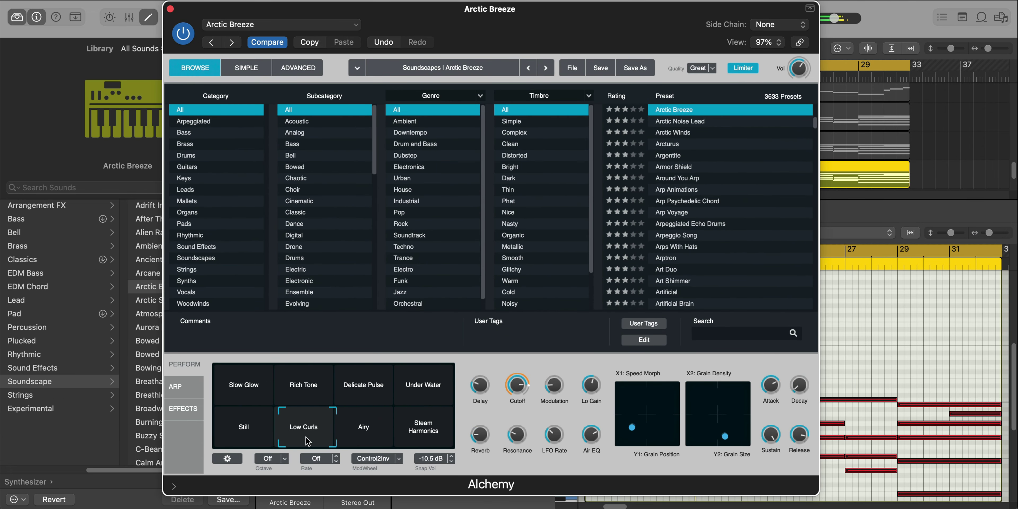
click(170, 9)
click(468, 405)
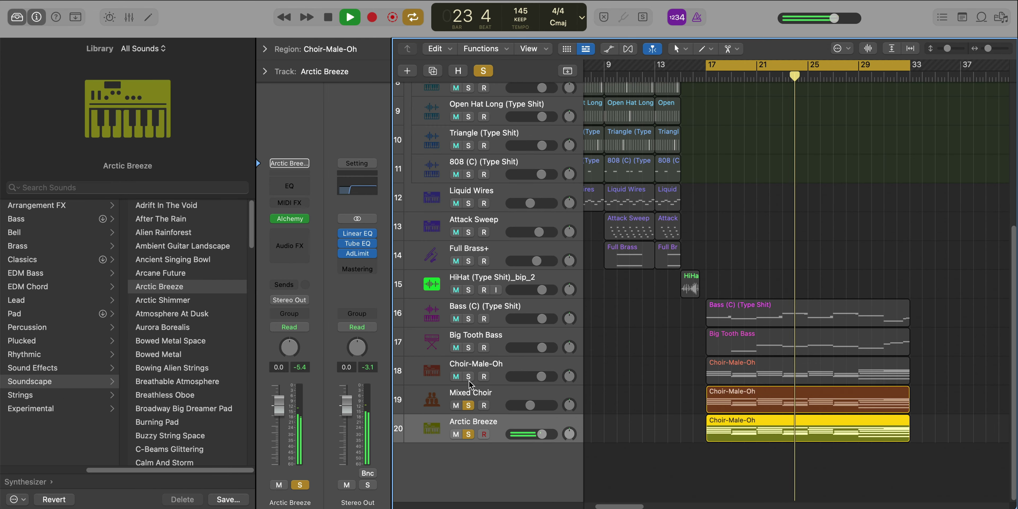
Solo the Choir-Male-Oh, Big Tooth Bass and Bass (C) tracks alongside Mixed Choir and Arctic Breeze
click(469, 376)
click(468, 347)
click(469, 318)
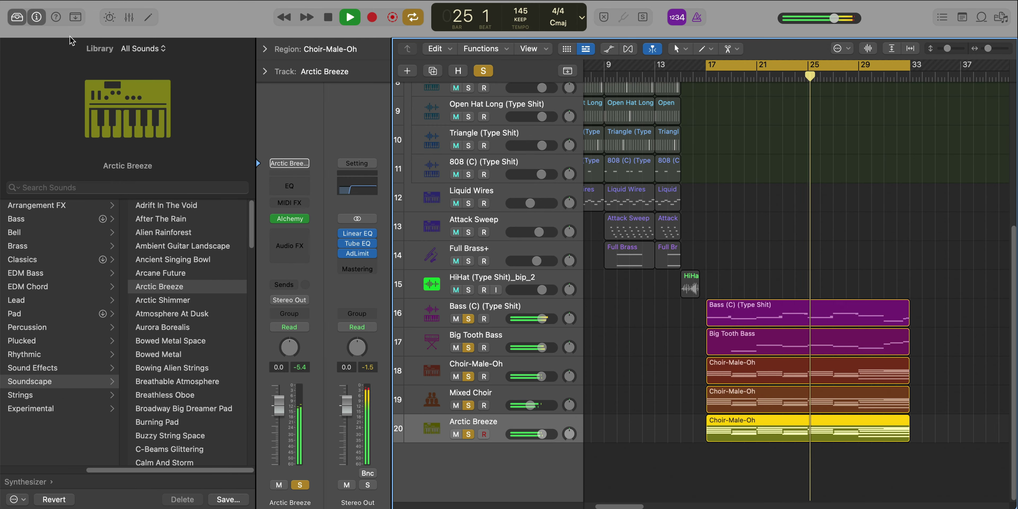
Hide the sound library, lower the Arctic Breeze track's volume to -1.2 dB, and stop playback after hearing the section
key(y)
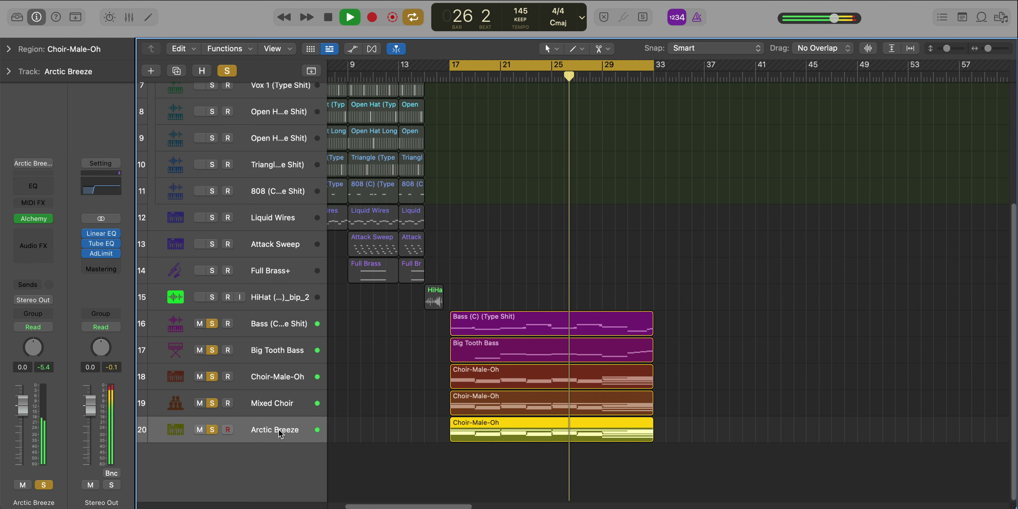
drag(28, 410, 27, 415)
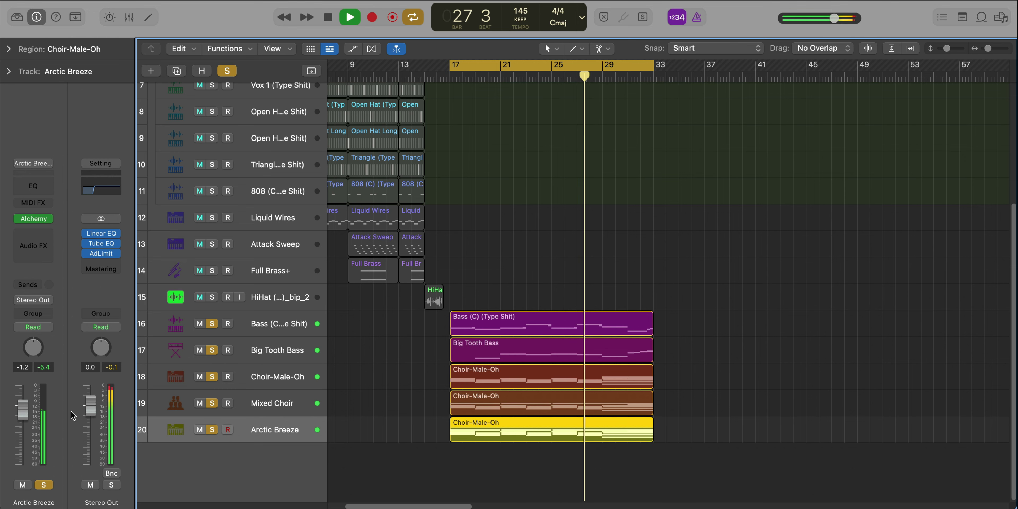
key(super+Down)
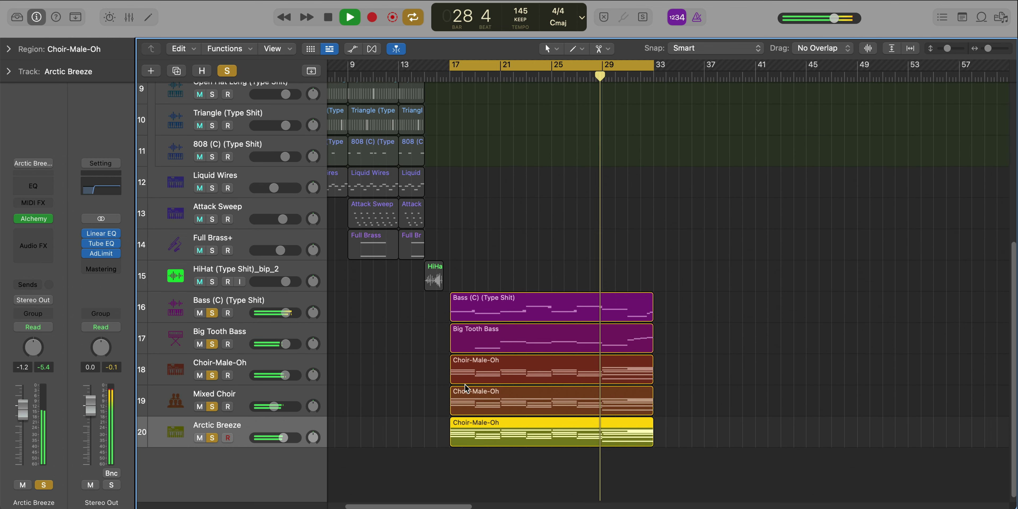
key(super+Left)
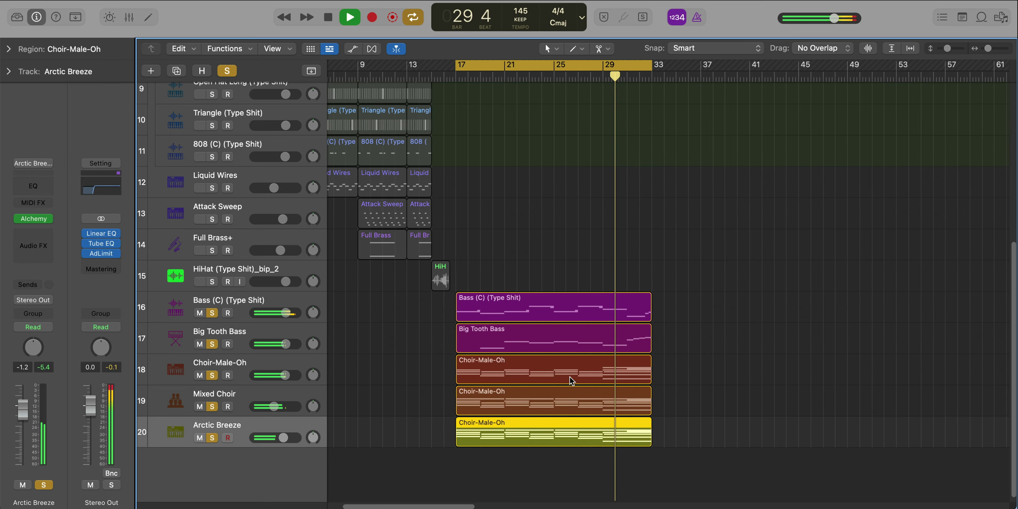
key(super+Right)
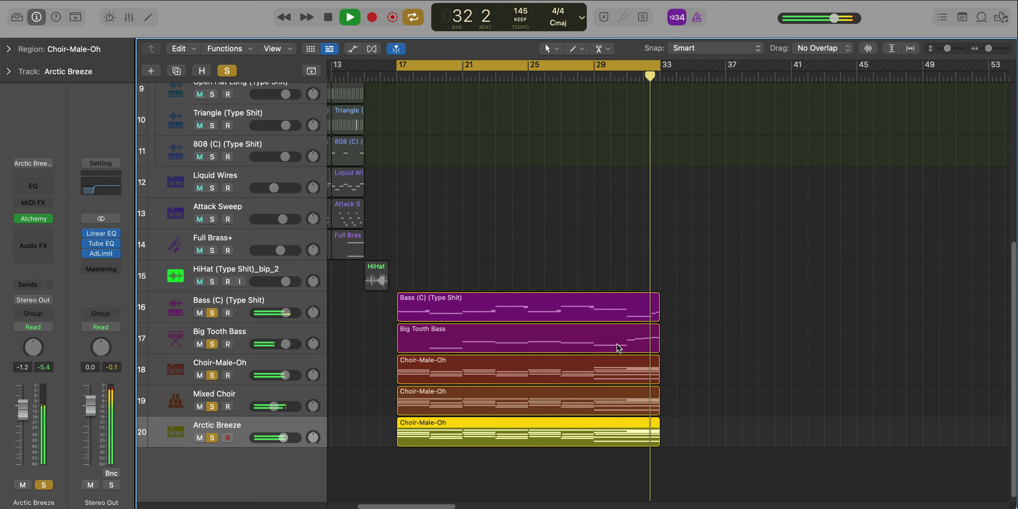
key(space)
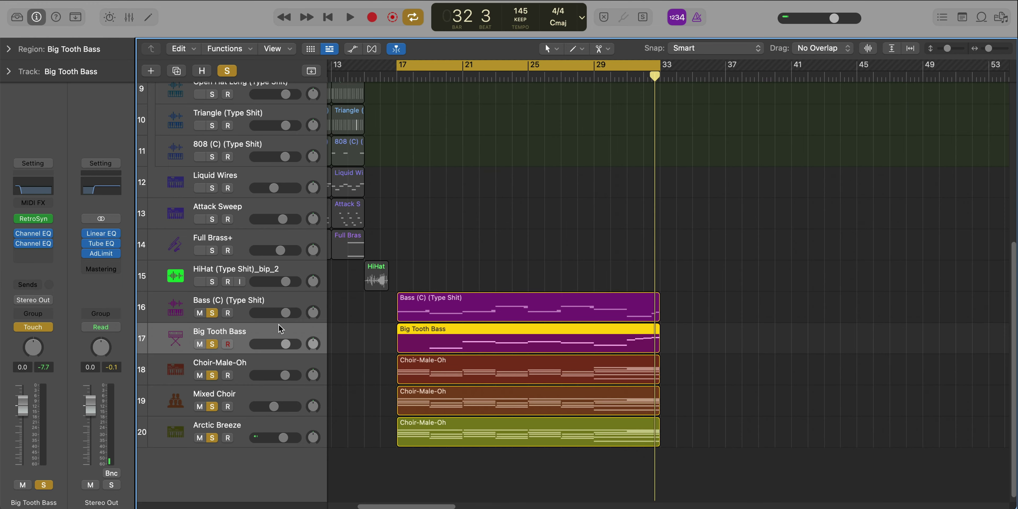
Create a new software instrument track below Big Tooth Bass and load Retro Synth on it
click(158, 74)
key(Return)
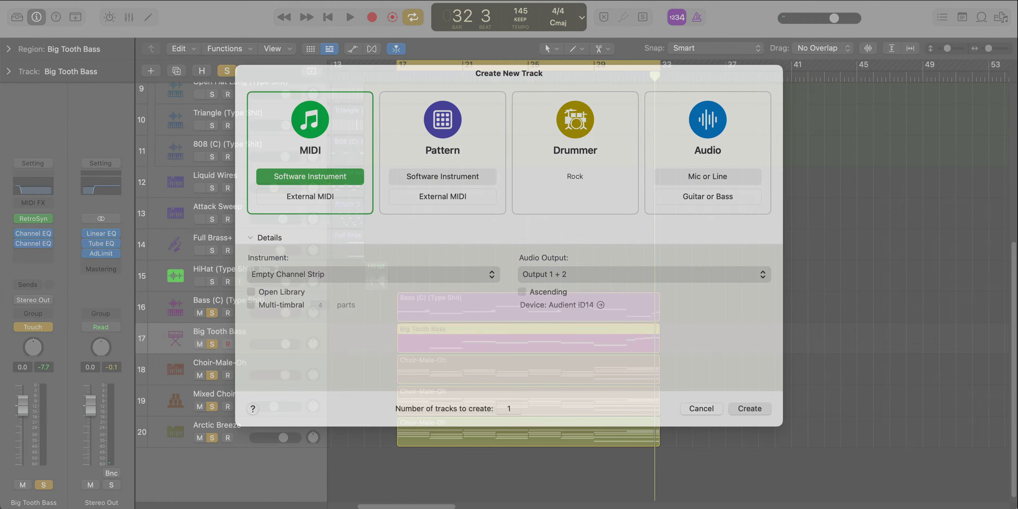
click(42, 231)
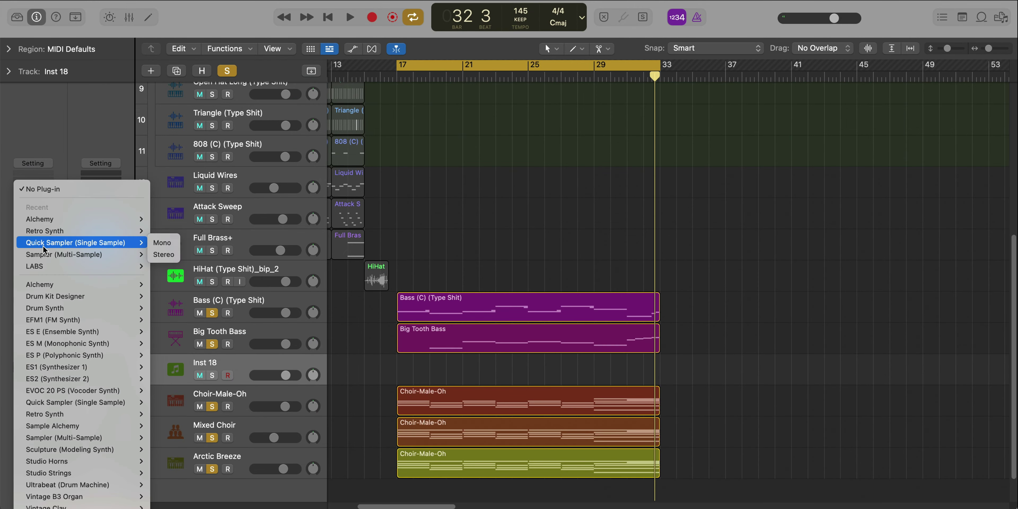
click(43, 231)
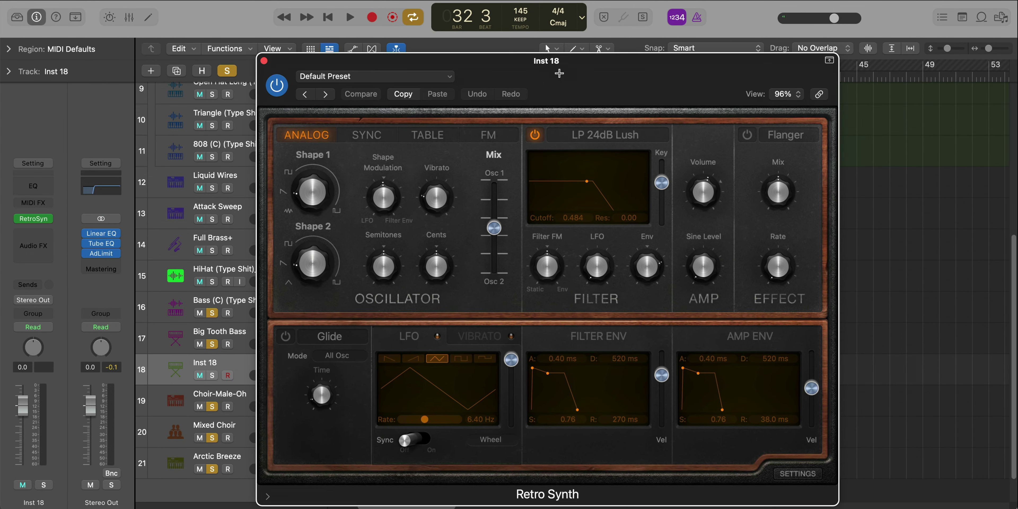
Load the Big Tooth Bass preset in the new track's Retro Synth
drag(559, 73, 557, 69)
click(372, 76)
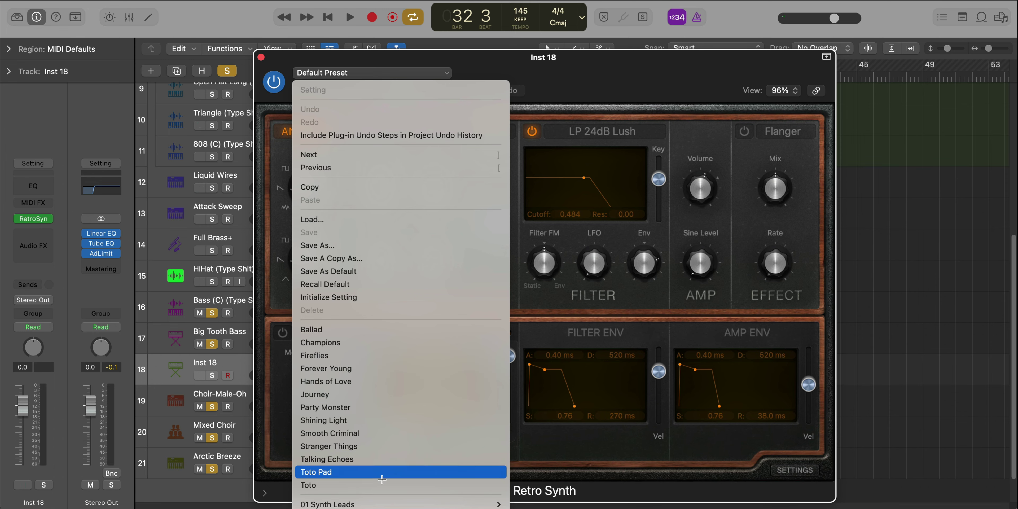
mouse_move(395, 508)
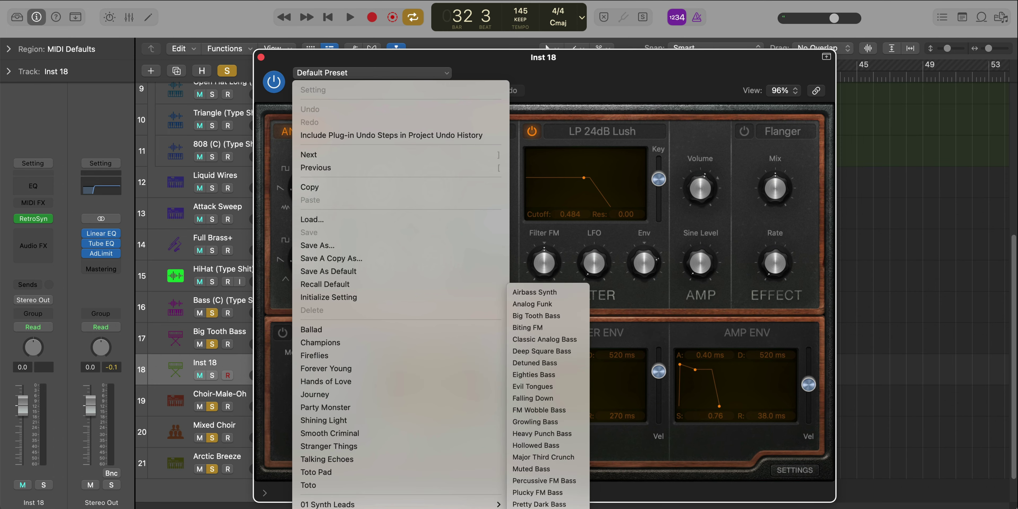
click(573, 317)
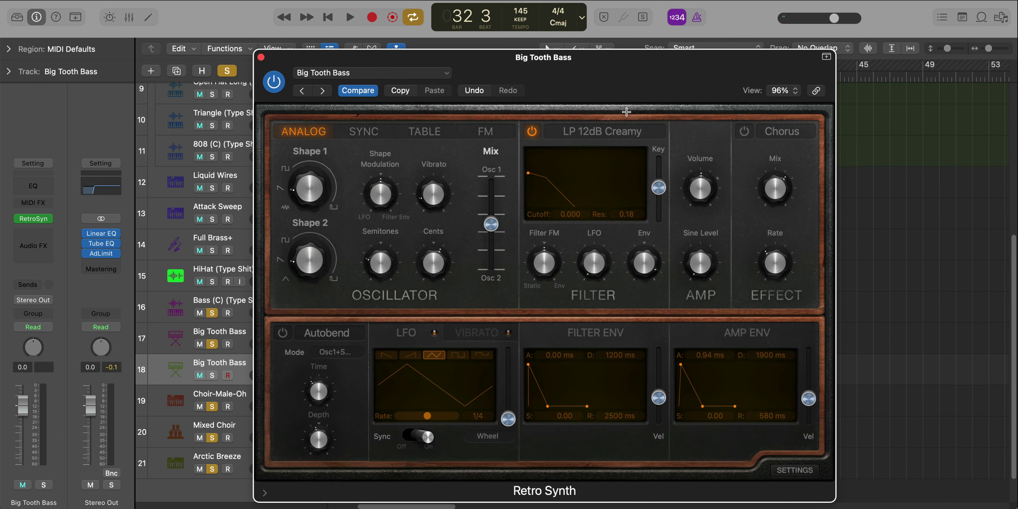
drag(624, 89, 599, 55)
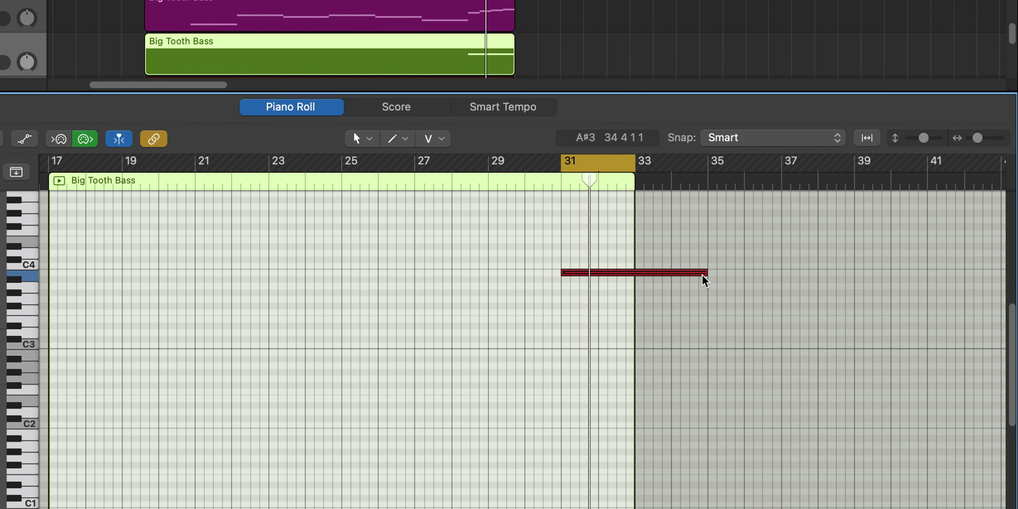
Write four half-bar notes, B3, D4, B3 and F#4, across bars 31 and 32 of the new Big Tooth Bass region
drag(704, 273, 573, 286)
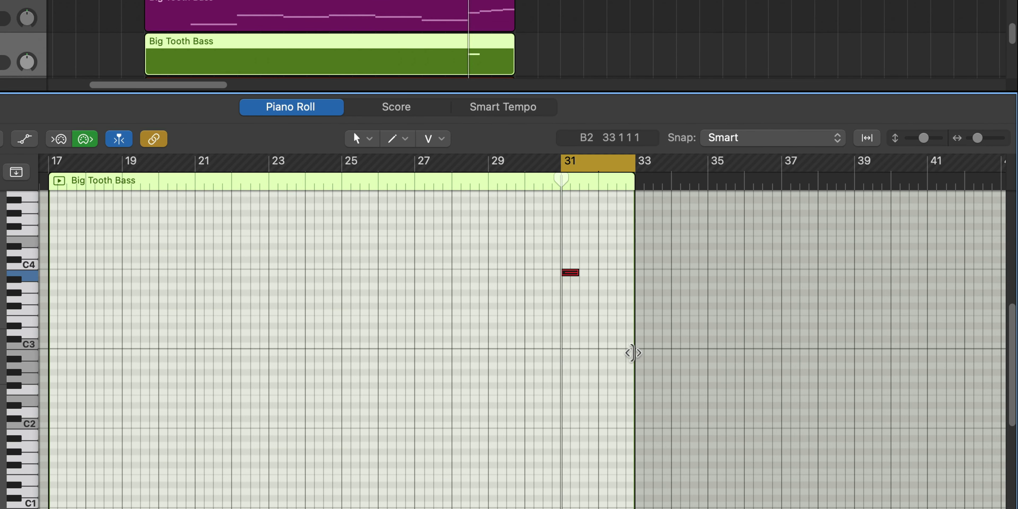
scroll(629, 354, up, 2)
click(583, 285)
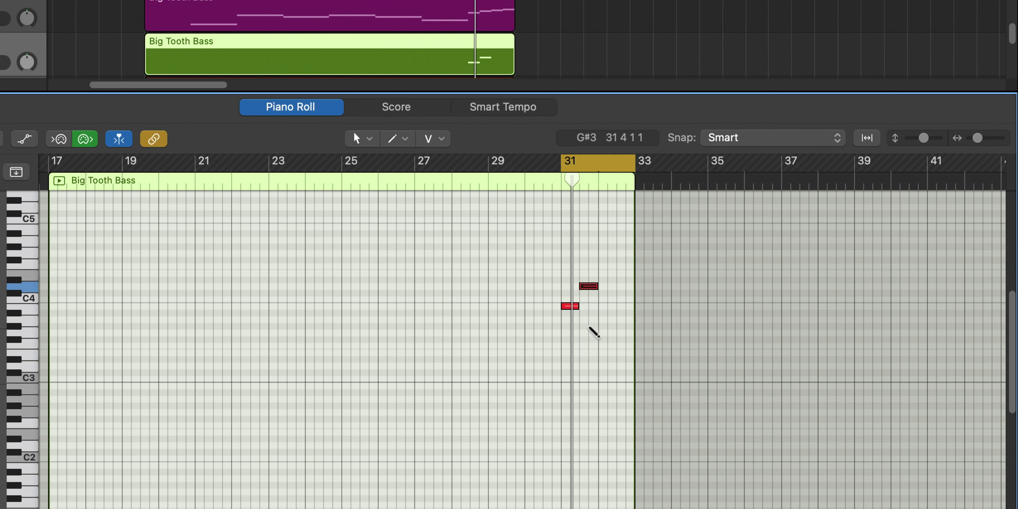
click(602, 307)
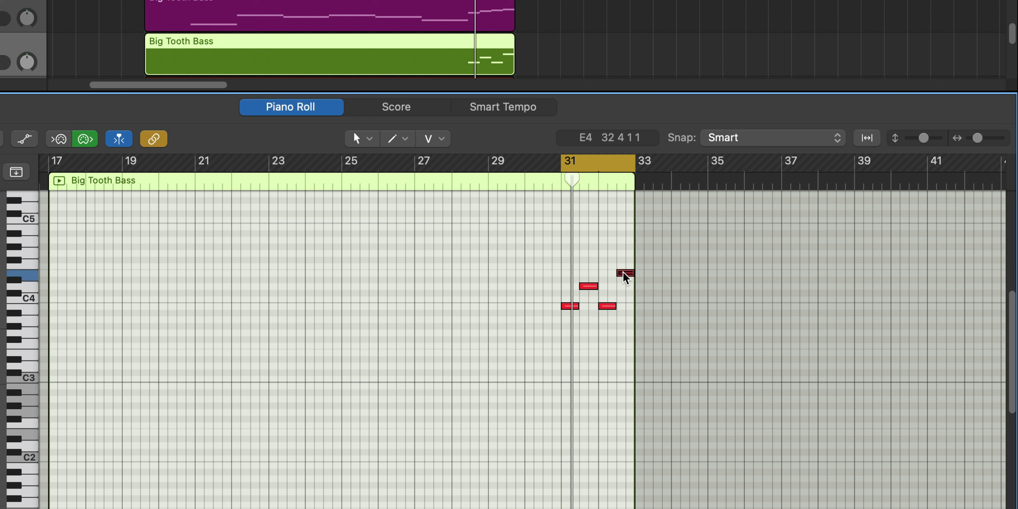
drag(623, 274, 625, 260)
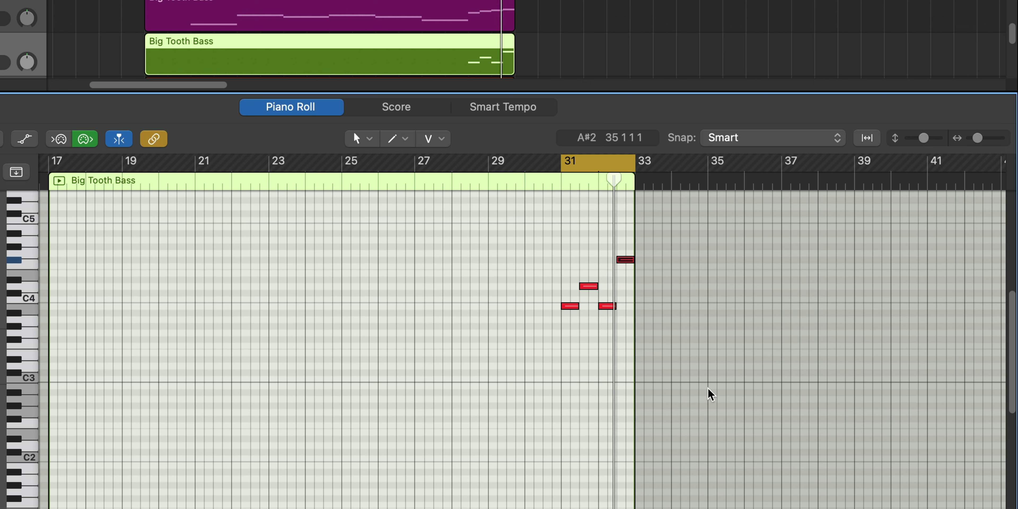
Transpose all four notes of the new Big Tooth Bass region down one octave and close the Piano Roll
drag(708, 374, 562, 237)
key(shift+alt+Down)
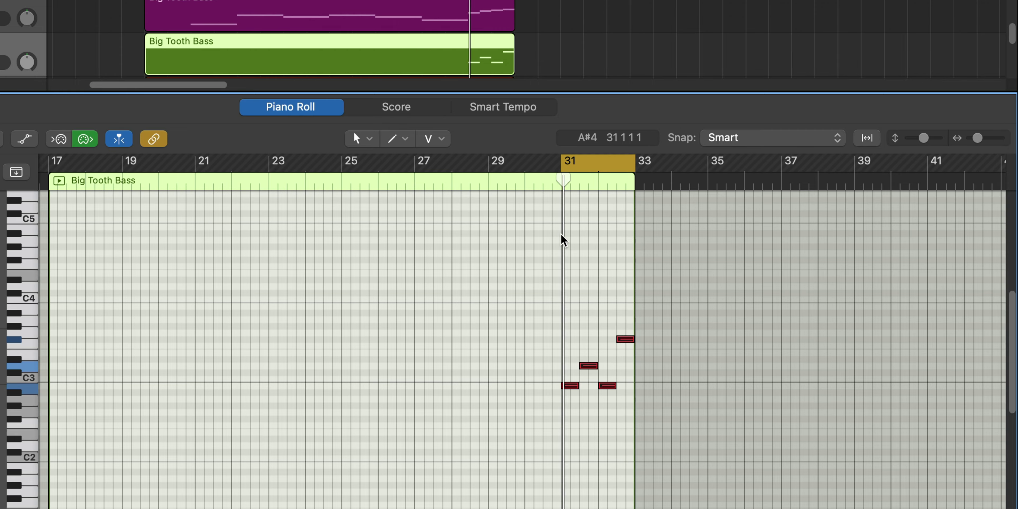
key(e)
key(super+Right)
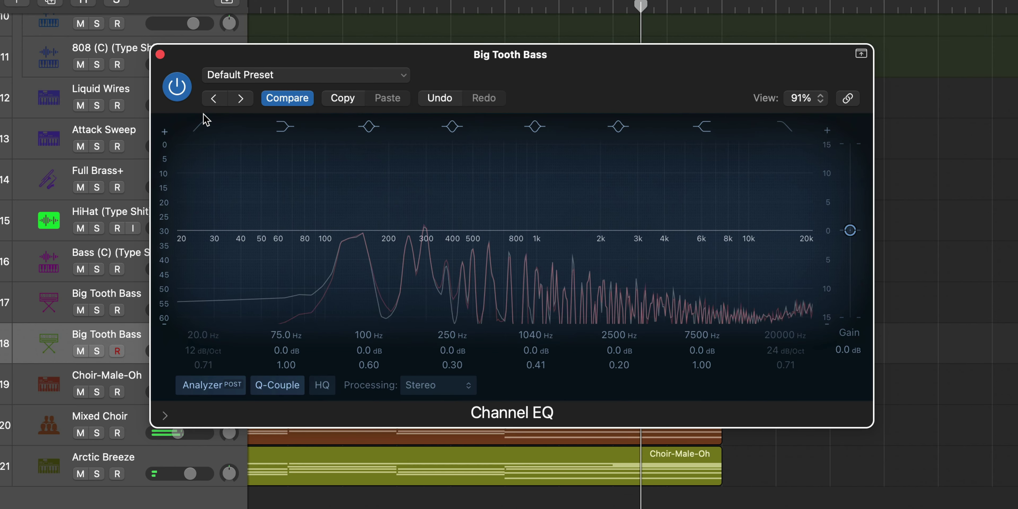
Low-cut the new Big Tooth Bass at 282 Hz and high-cut it at 6600 Hz, both 48 dB/Oct, and lower its volume slightly
click(202, 125)
drag(190, 343, 190, 289)
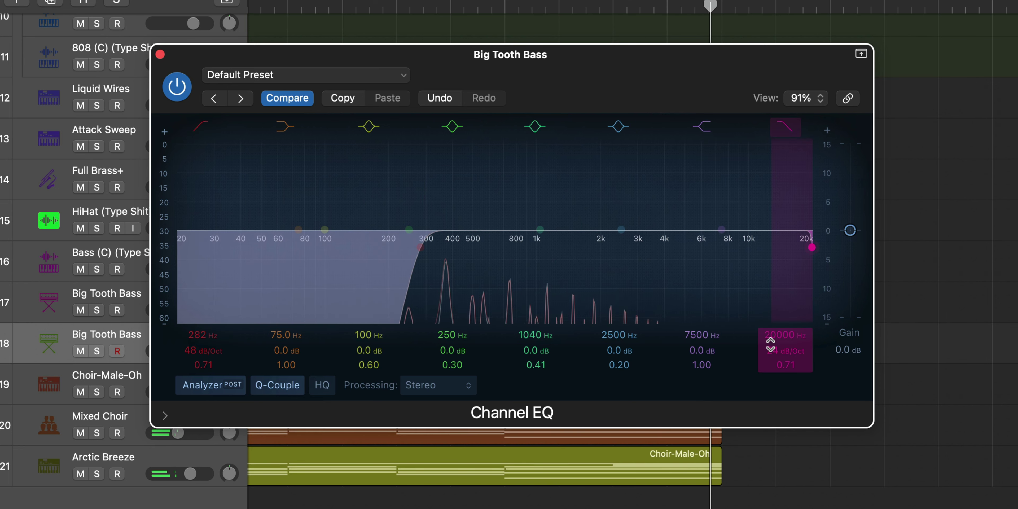
mouse_move(786, 351)
mouse_down()
mouse_move(786, 340)
mouse_move(787, 355)
mouse_up()
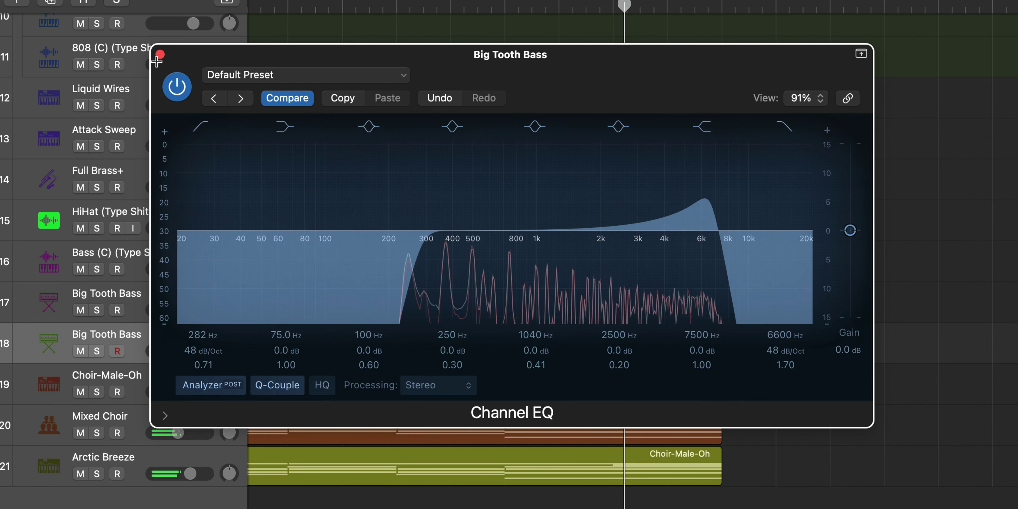
click(160, 54)
click(192, 351)
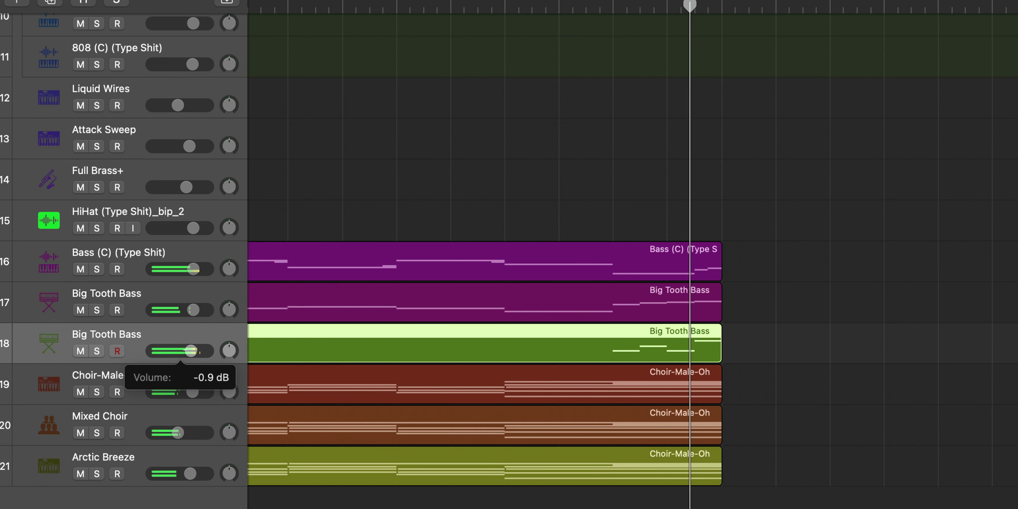
drag(192, 351, 189, 351)
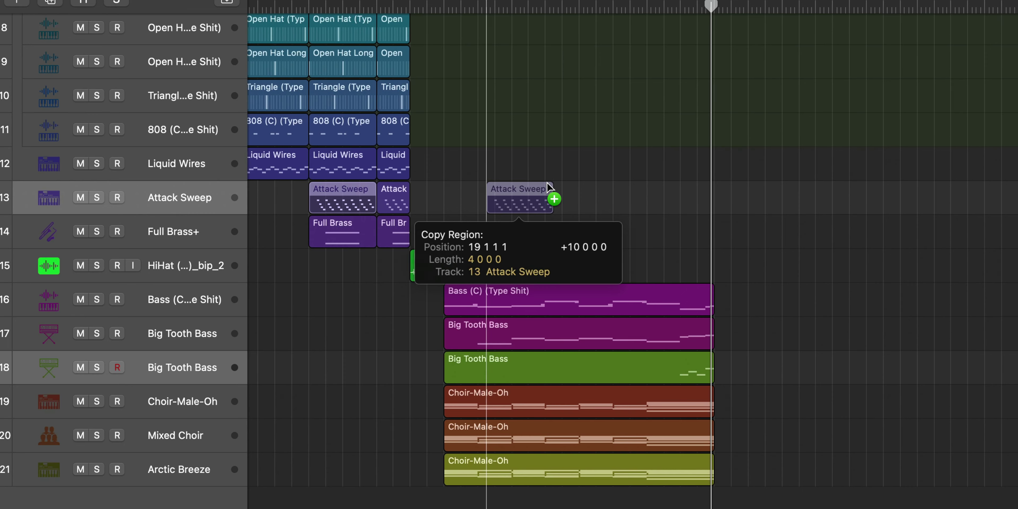
Copy the earlier Attack Sweep part as three consecutive two-bar regions running from bar 27 to bar 33
drag(548, 182, 688, 183)
key(super+Right)
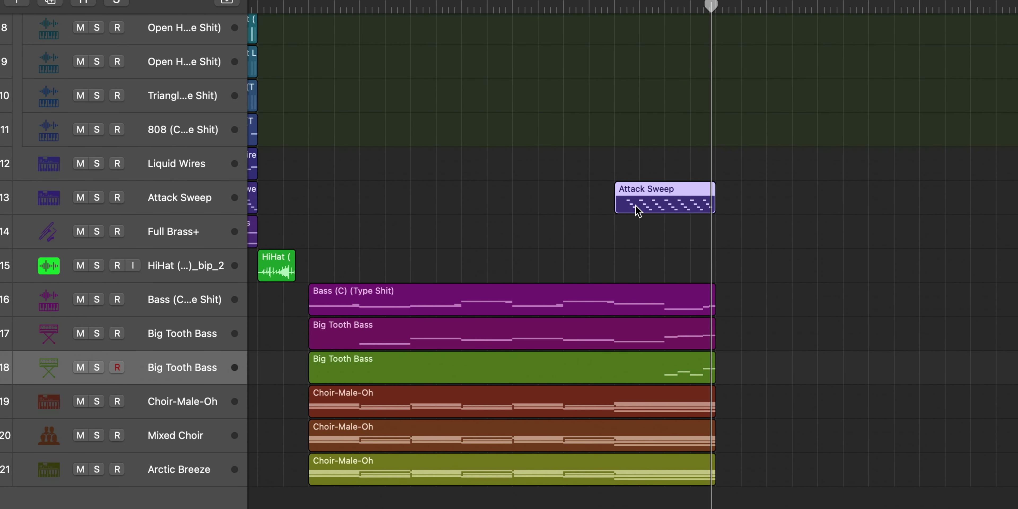
drag(617, 204, 577, 205)
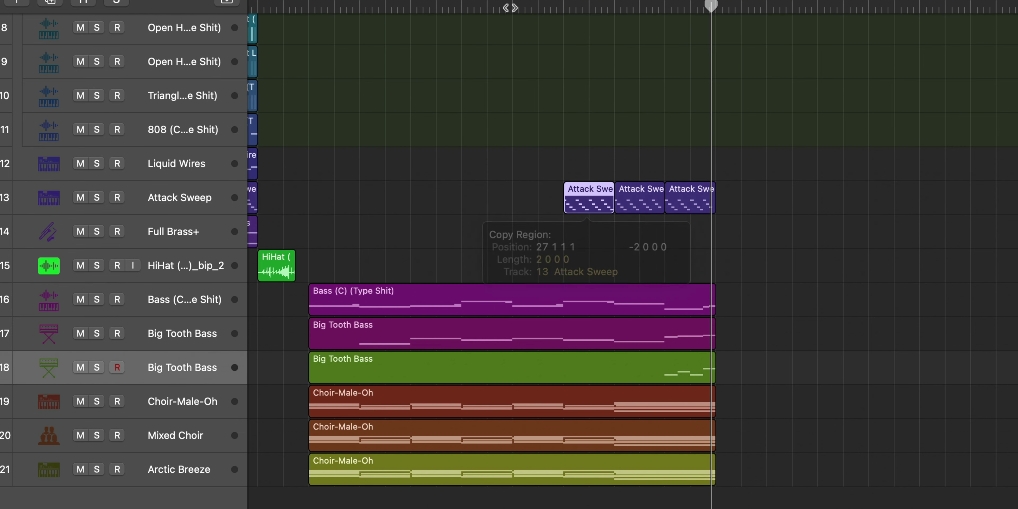
Play the section from just before the copied Attack Sweep regions to check how they fit with the basses and choirs
click(527, 8)
double_click(666, 8)
click(559, 7)
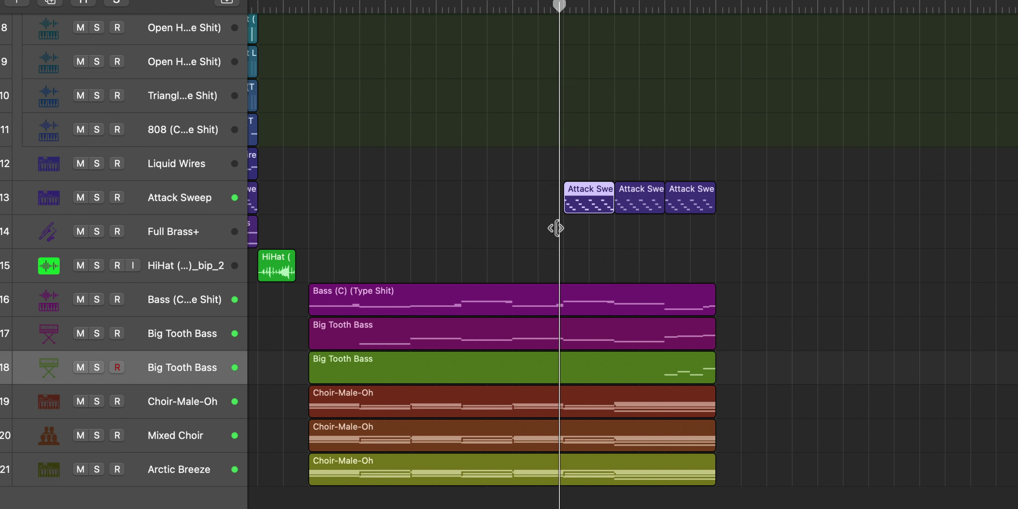
key(super+Up)
key(super+Down)
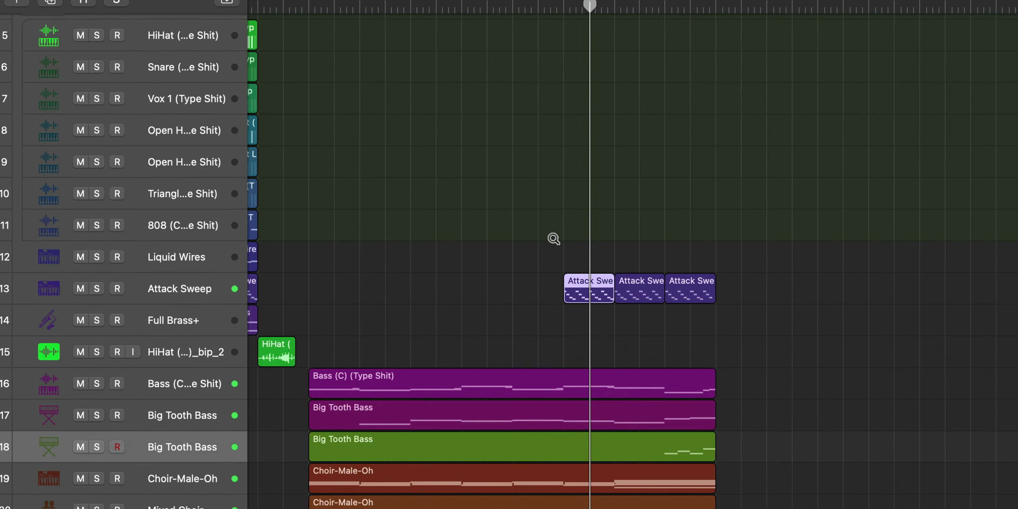
key(super+Up)
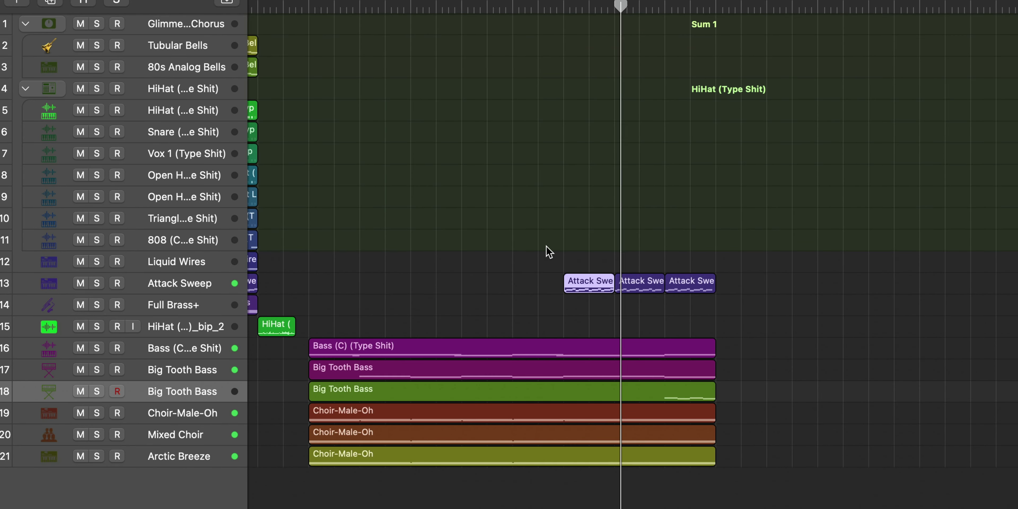
key(super+Down)
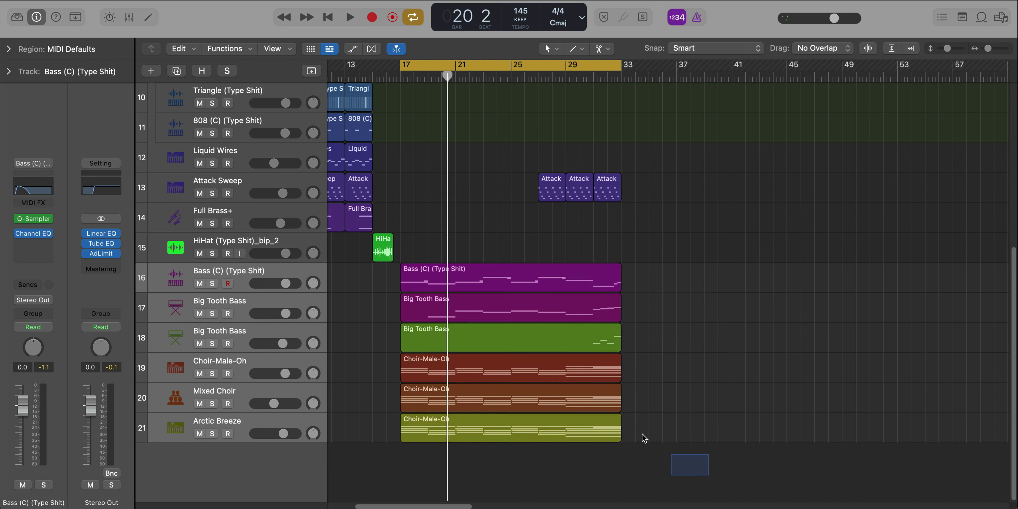
Copy the six bass, choir and Arctic Breeze regions with their automation to bar 33, and delete the copied region on track 18
drag(643, 437, 420, 277)
drag(510, 309, 486, 238)
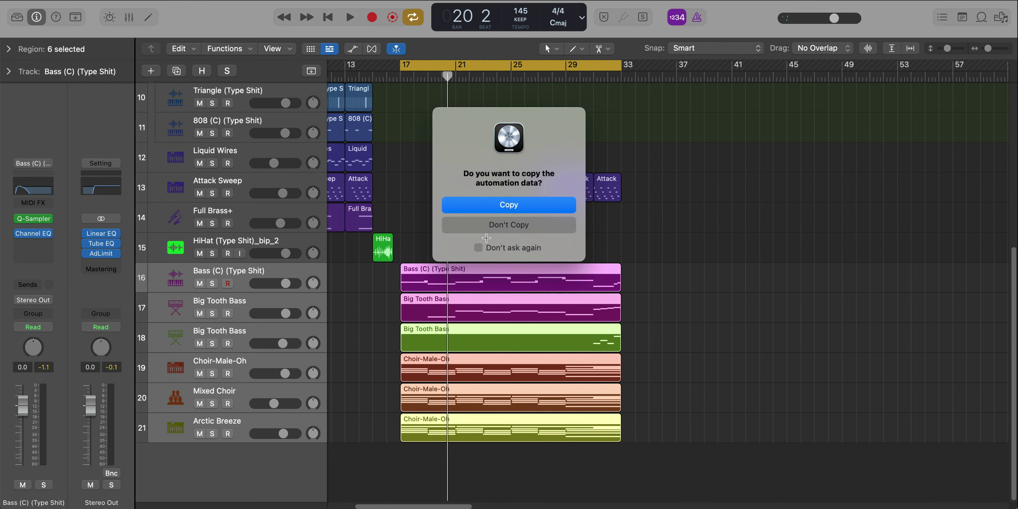
click(514, 211)
click(825, 339)
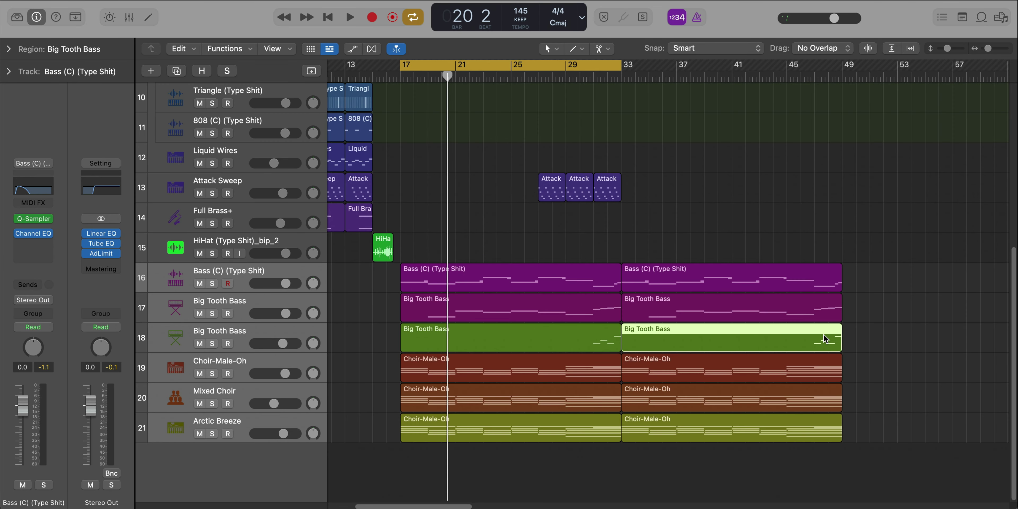
key(Delete)
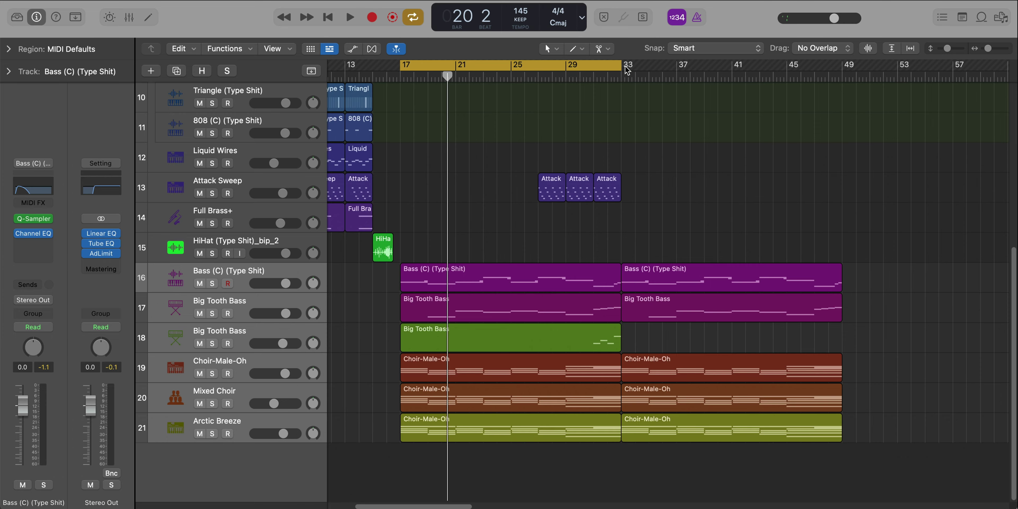
Set the cycle range to bars 33 to 49 and briefly play the copied section
drag(627, 70, 842, 73)
key(space)
ctrl+alt+click(698, 222)
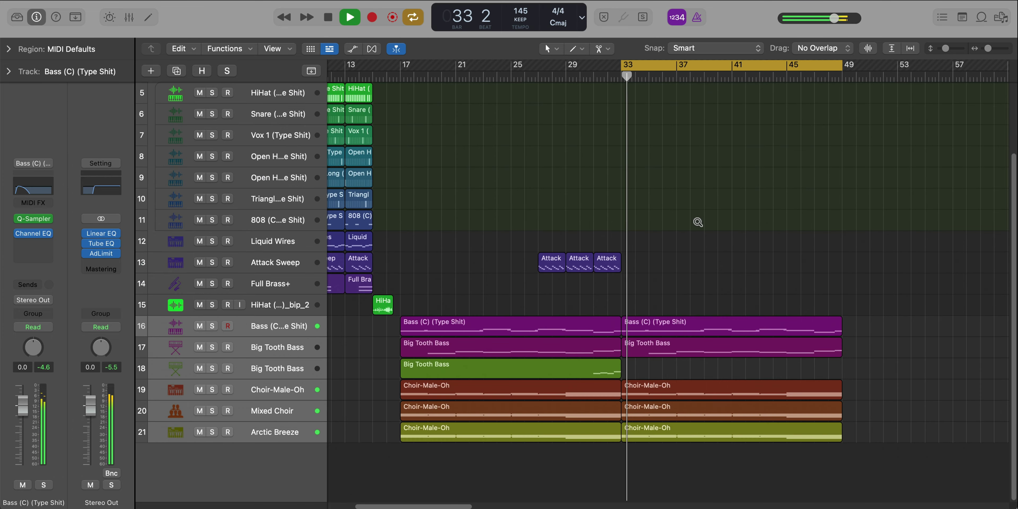
ctrl+alt+click(698, 222)
key(space)
Create an empty software instrument track and place it below the Arctic Breeze track
click(150, 71)
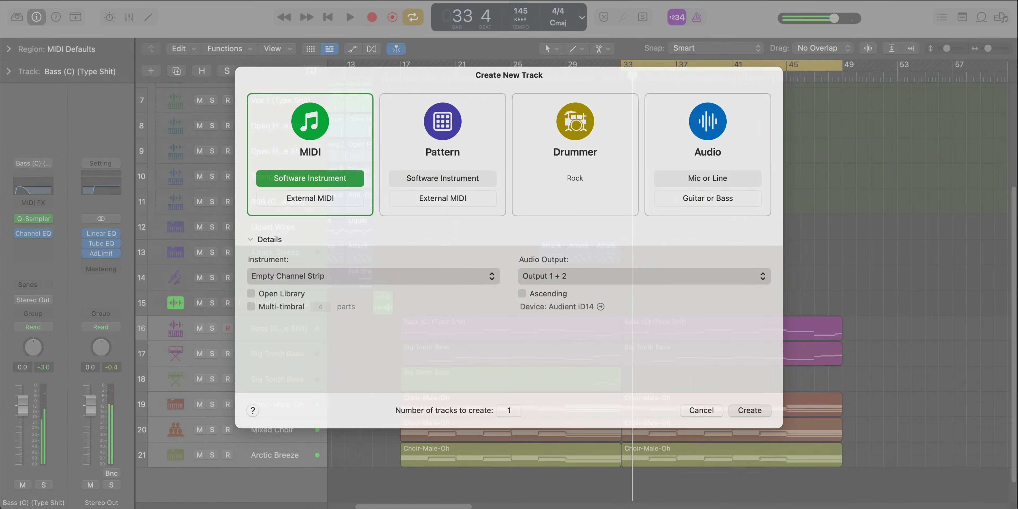
key(Return)
ctrl+alt+click(406, 258)
scroll(406, 257, down, 1)
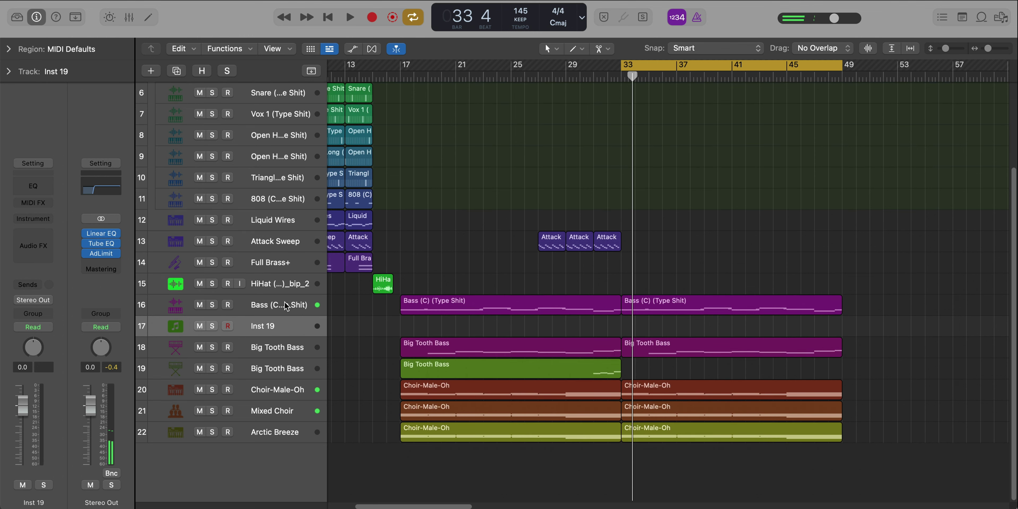
drag(265, 332, 265, 441)
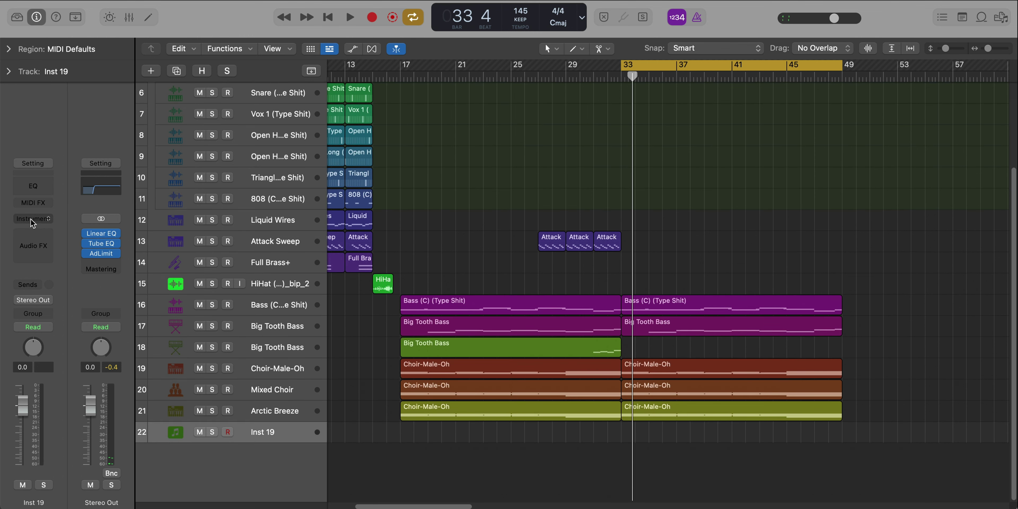
Load Retro Synth on the new track with the Super Lead preset from the Synth Leads
click(33, 220)
click(43, 222)
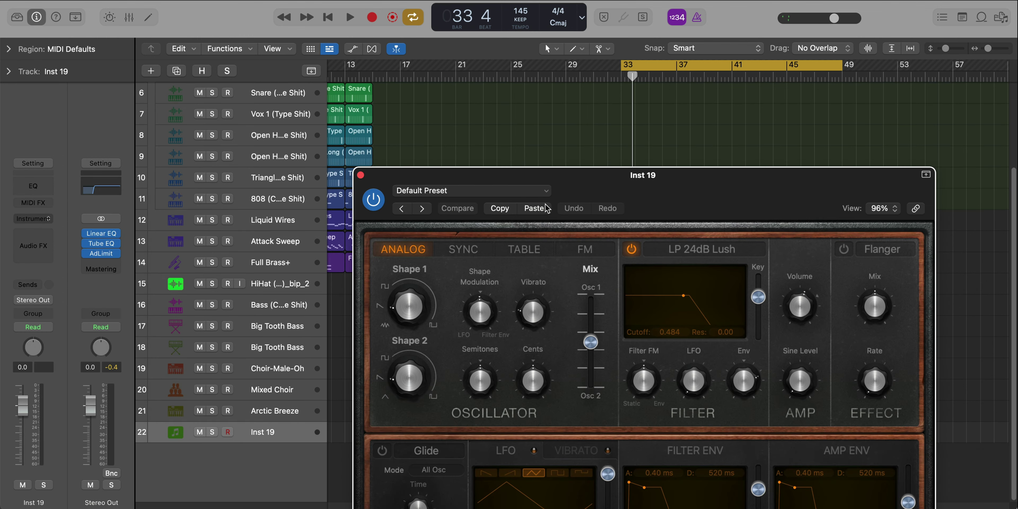
drag(547, 175, 379, 41)
click(328, 57)
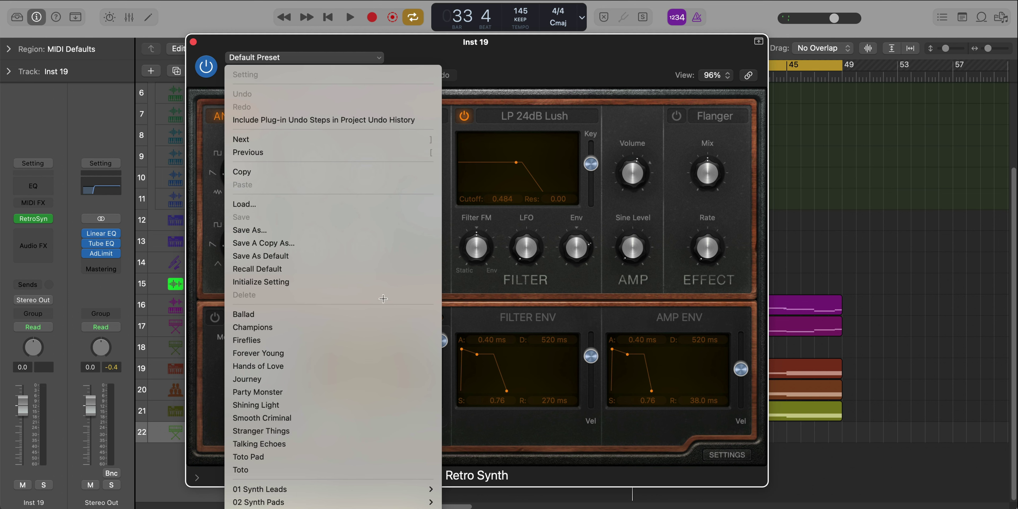
mouse_move(329, 489)
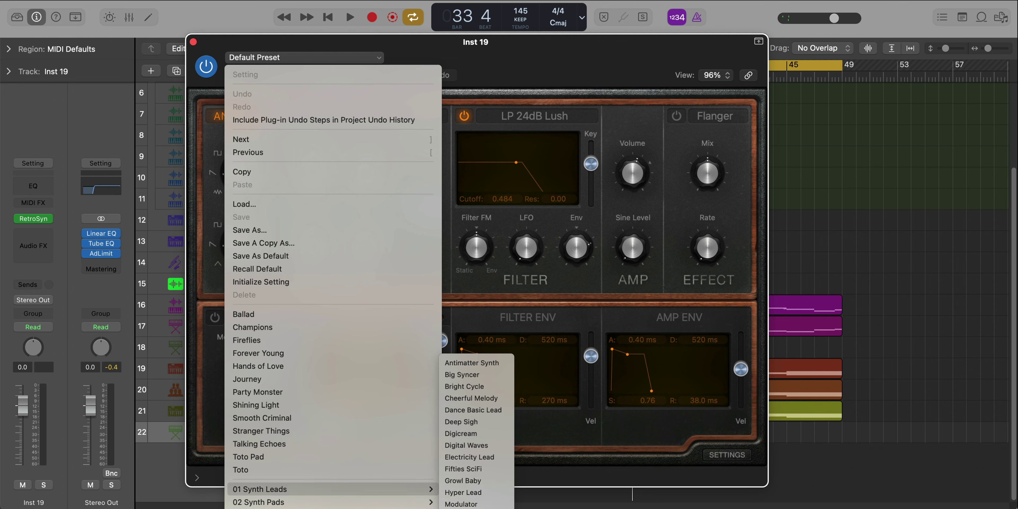
click(467, 502)
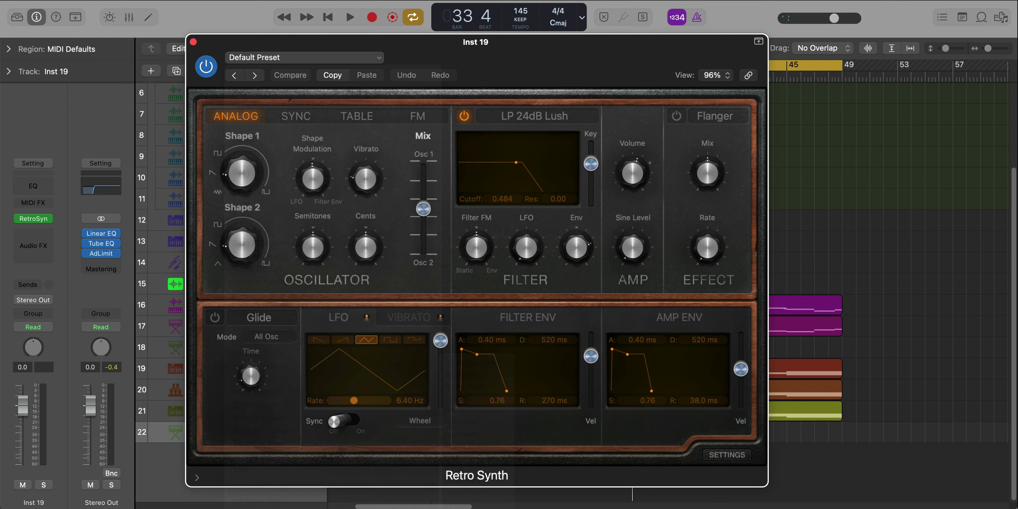
click(194, 41)
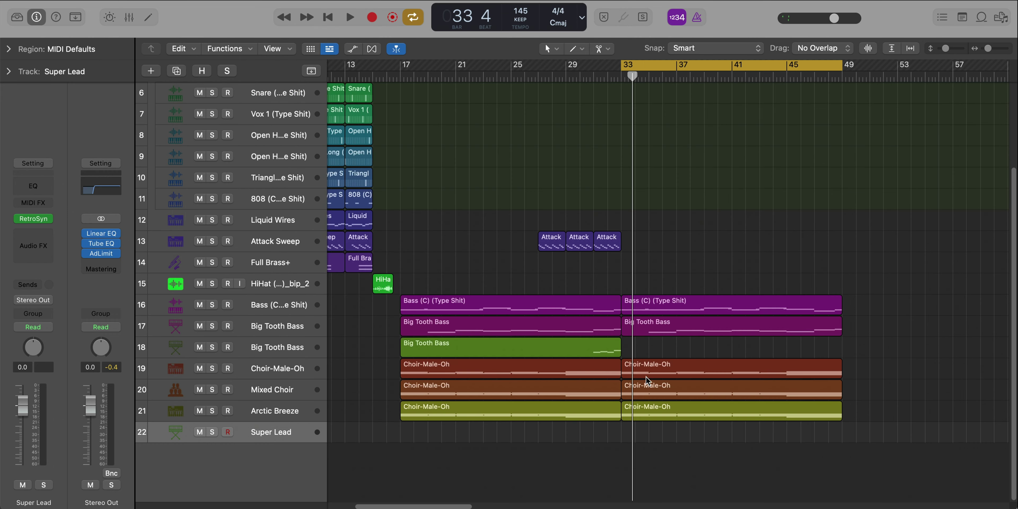
Copy the Choir-Male-Oh region at bar 33 onto the Super Lead track, then solo that track and play it
drag(646, 376, 677, 441)
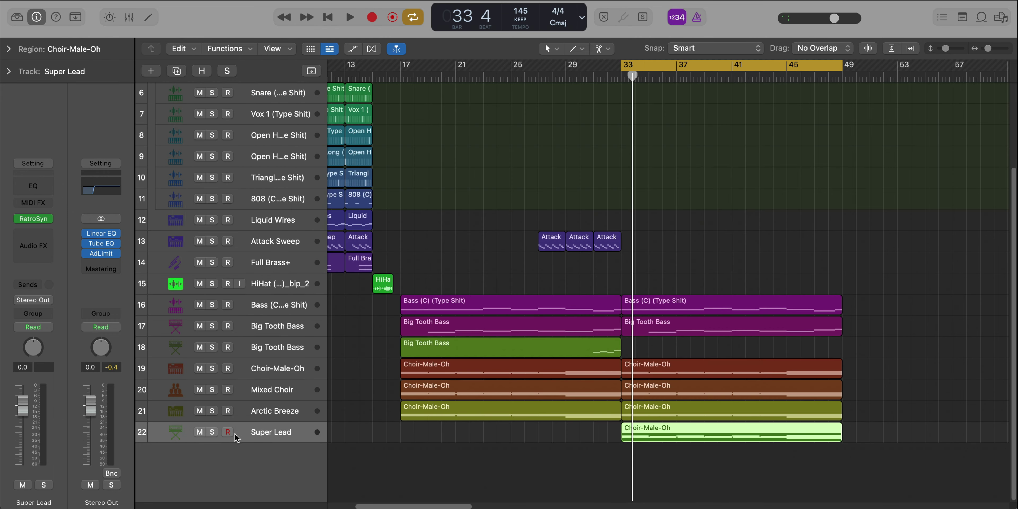
click(212, 432)
key(space)
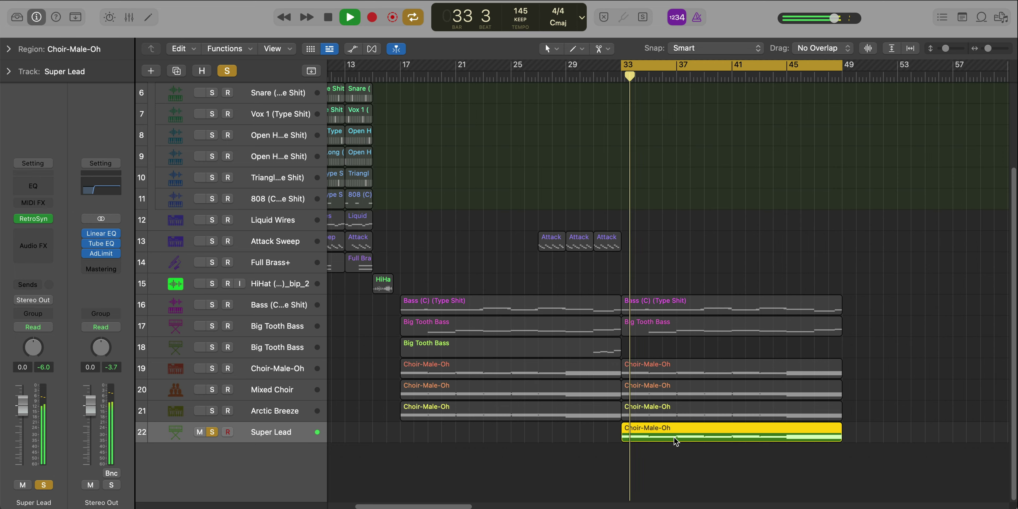
Transpose all notes of the copied Super Lead region up three octaves in the Piano Roll and play the result
double_click(675, 438)
key(space)
key(super+a)
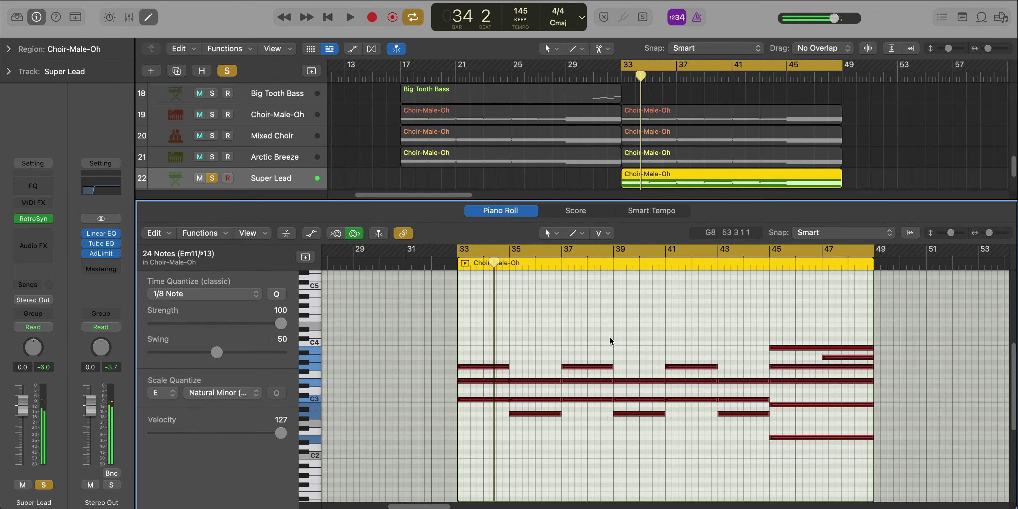
key(shift+alt+Up)
key(shift+alt+Up)
scroll(617, 356, up, 8)
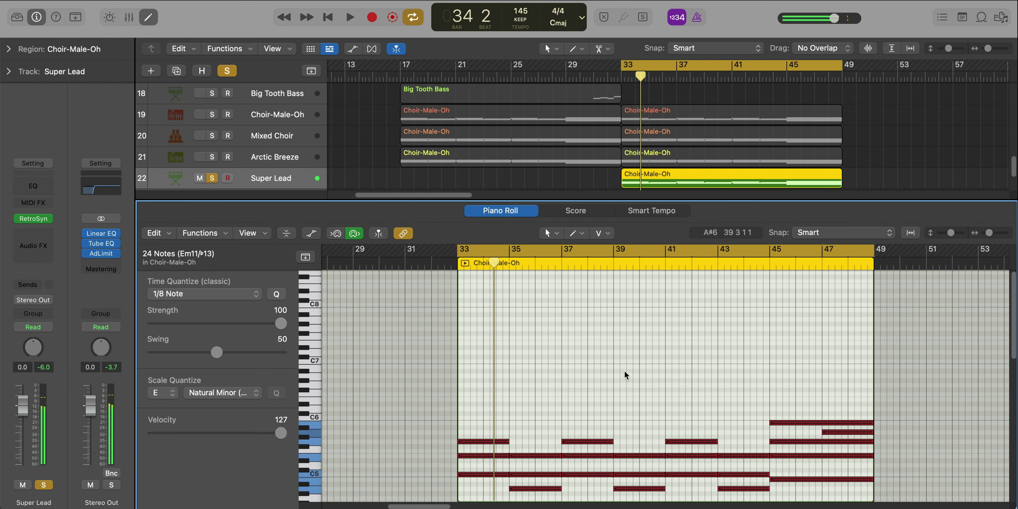
key(shift+alt+Up)
key(space)
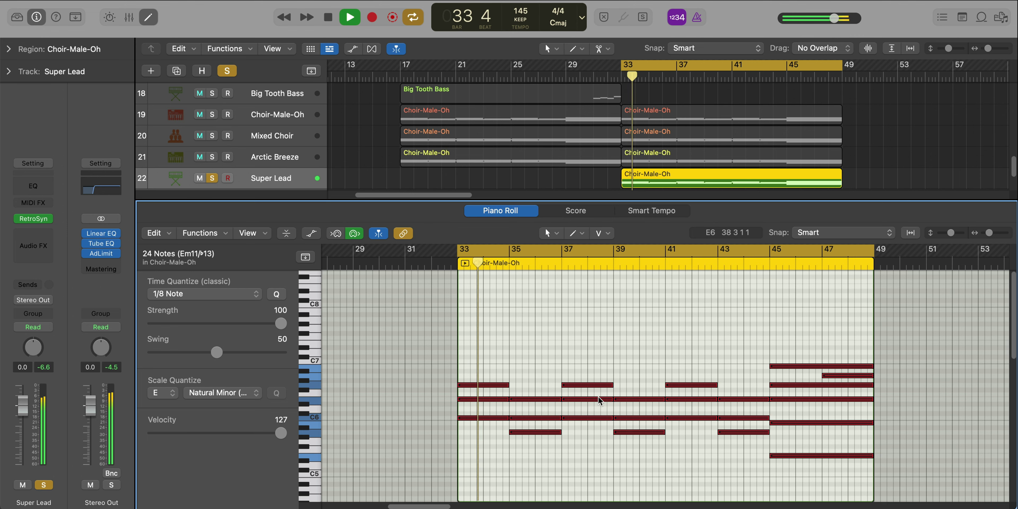
key(super+Left)
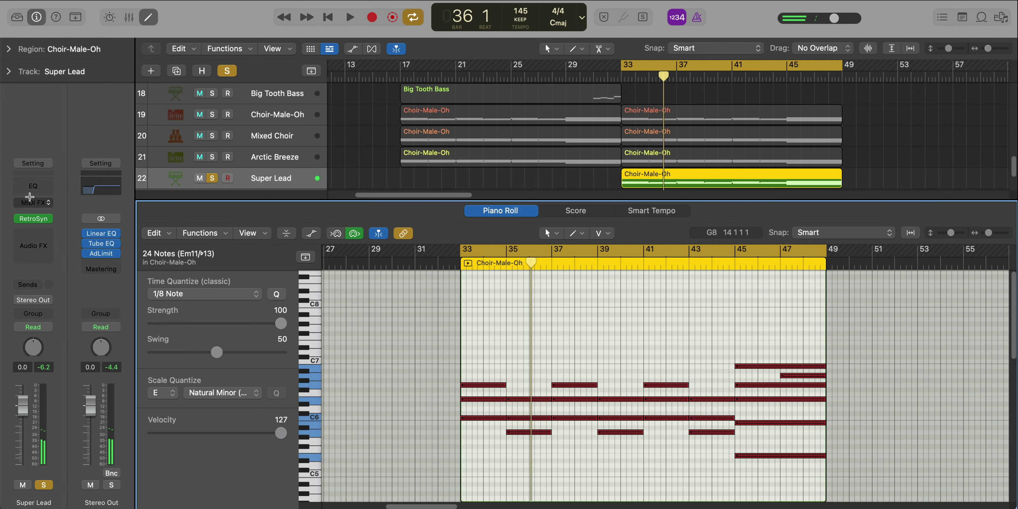
Add an Arpeggiator to the Super Lead track with downward note order, 1/16 rate and variation 4
click(32, 202)
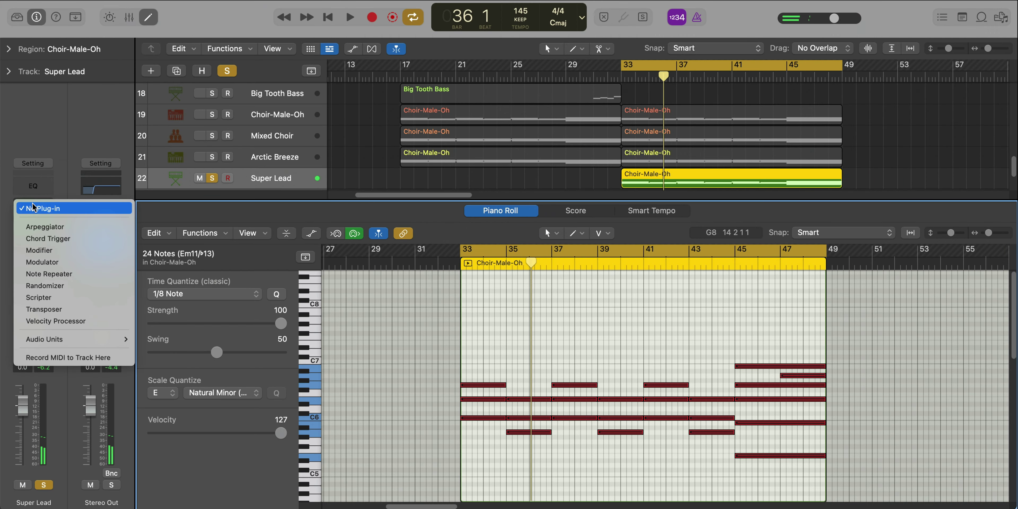
click(45, 226)
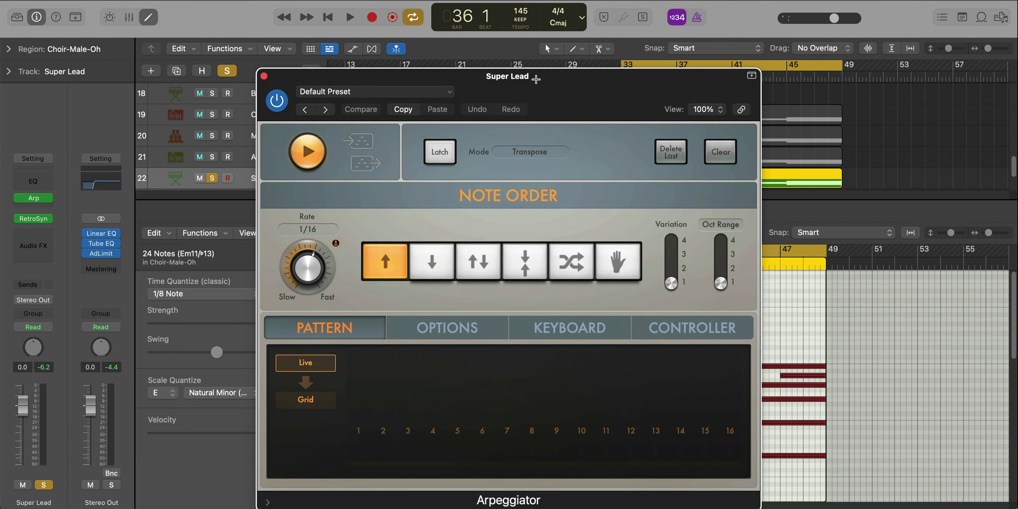
drag(536, 79, 534, 42)
key(space)
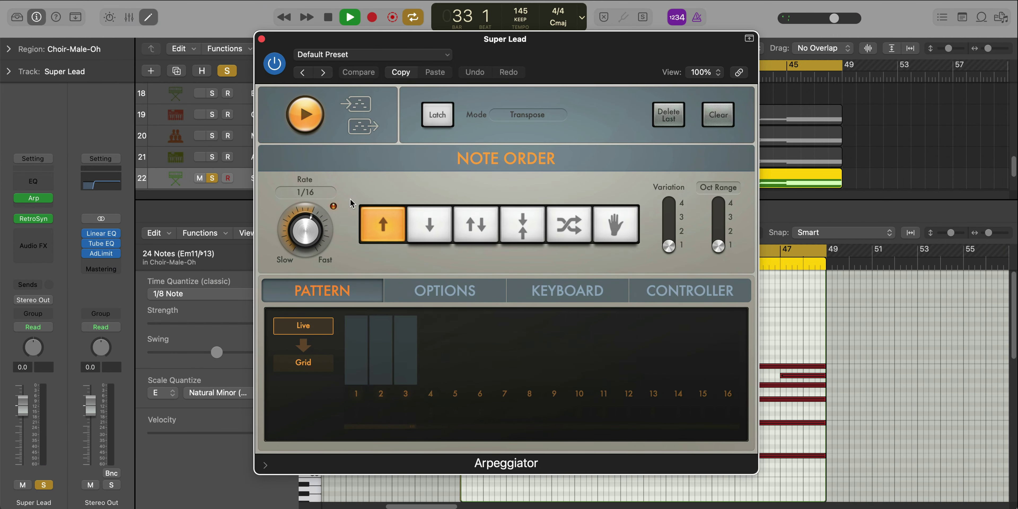
click(437, 224)
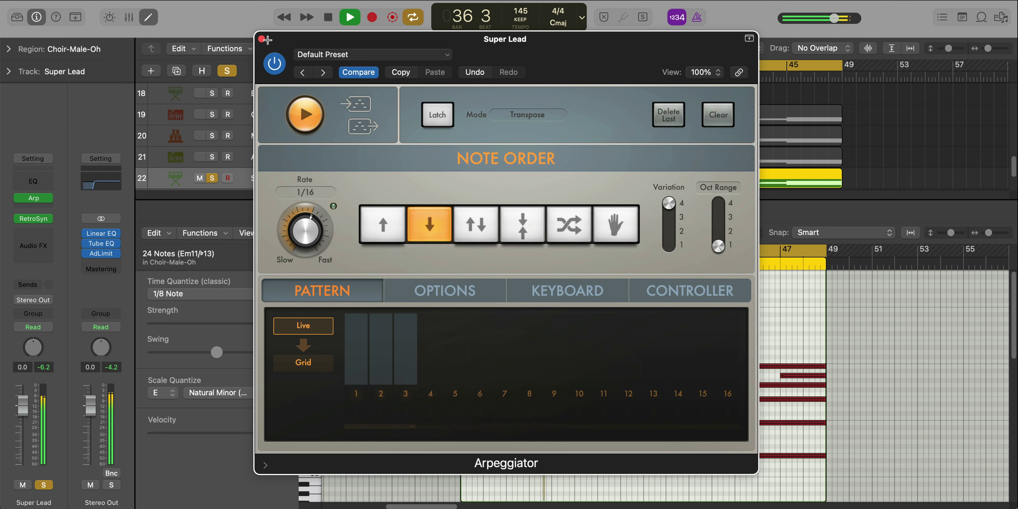
click(262, 38)
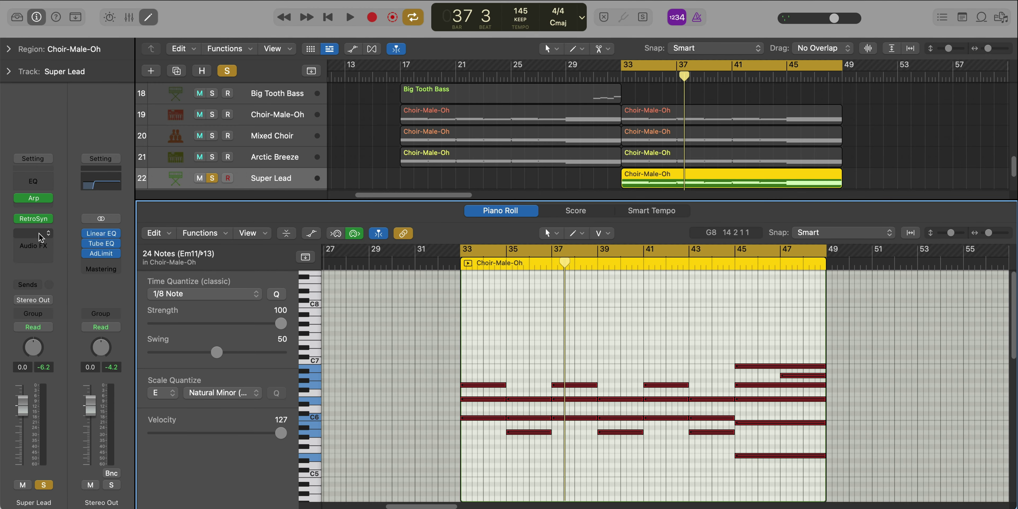
Add a Chorus with its default settings to the Super Lead track and play it briefly
click(34, 232)
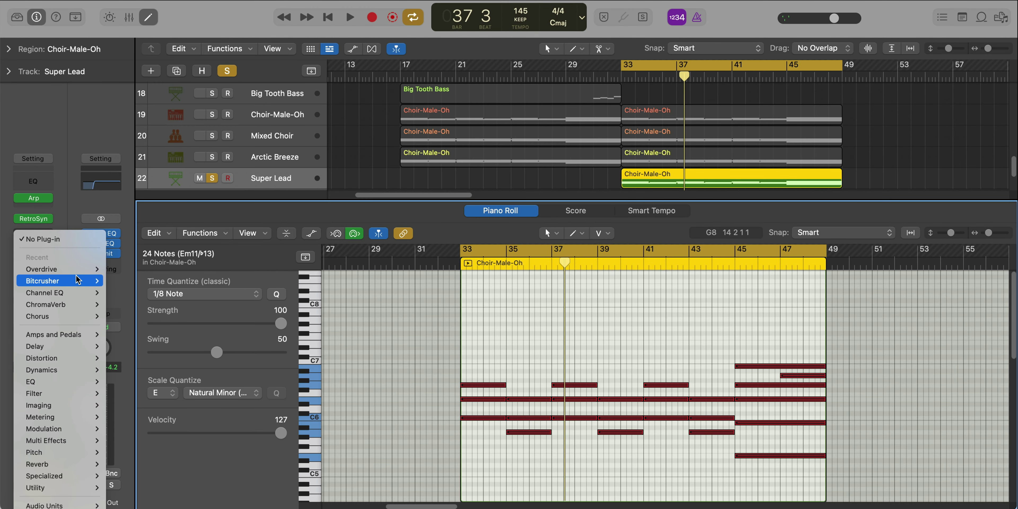
click(134, 324)
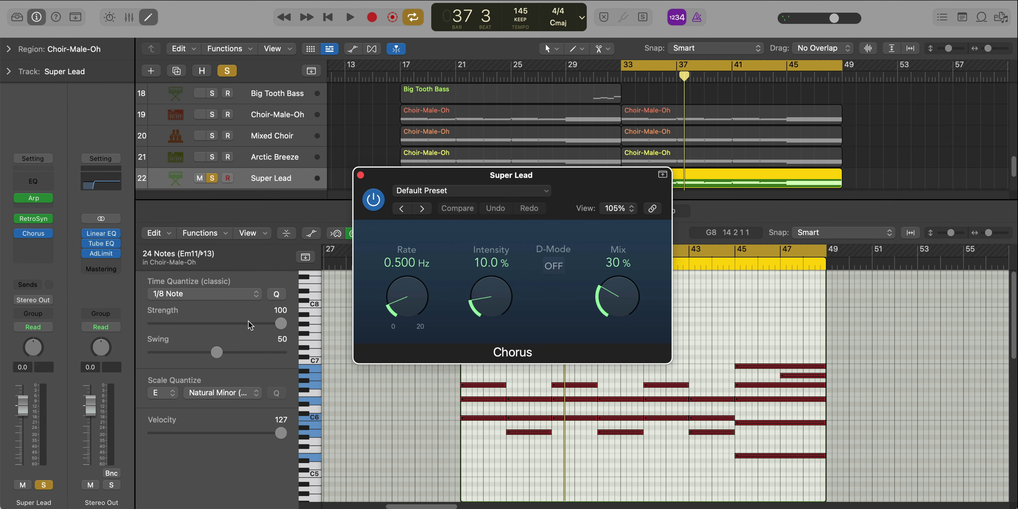
key(space)
click(359, 174)
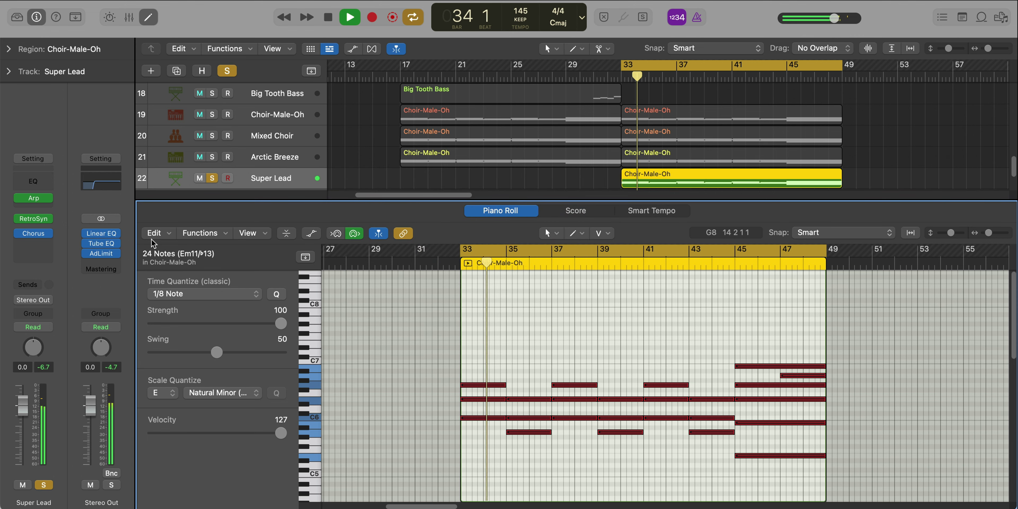
key(space)
Add ChromaVerb to the Super Lead track with a decay of 2.20 s and wet level of 31%
click(31, 243)
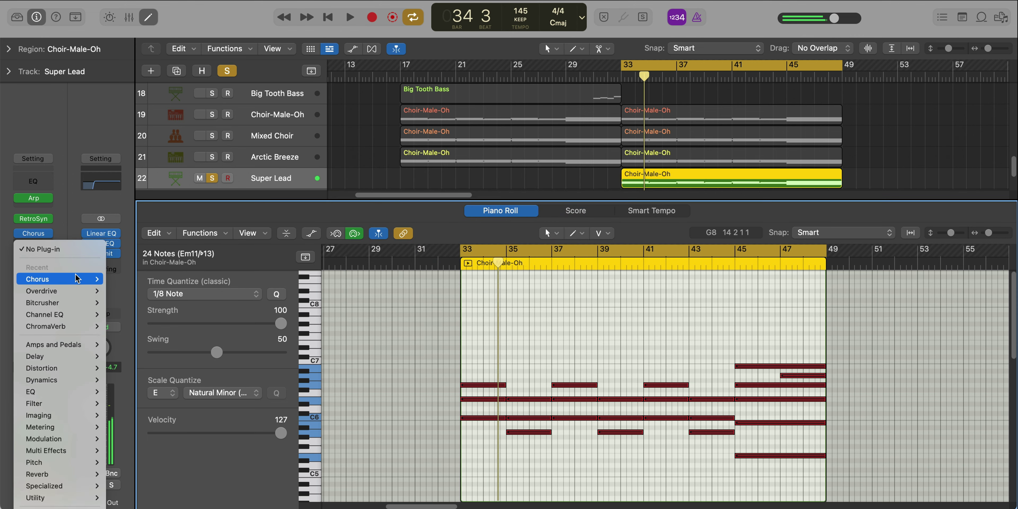
mouse_move(65, 330)
click(120, 326)
key(space)
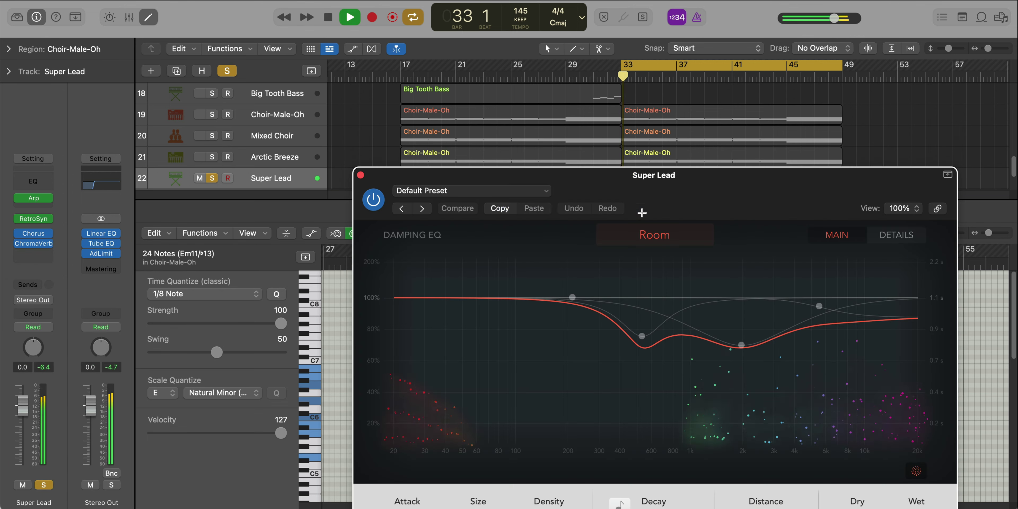
drag(488, 358, 490, 344)
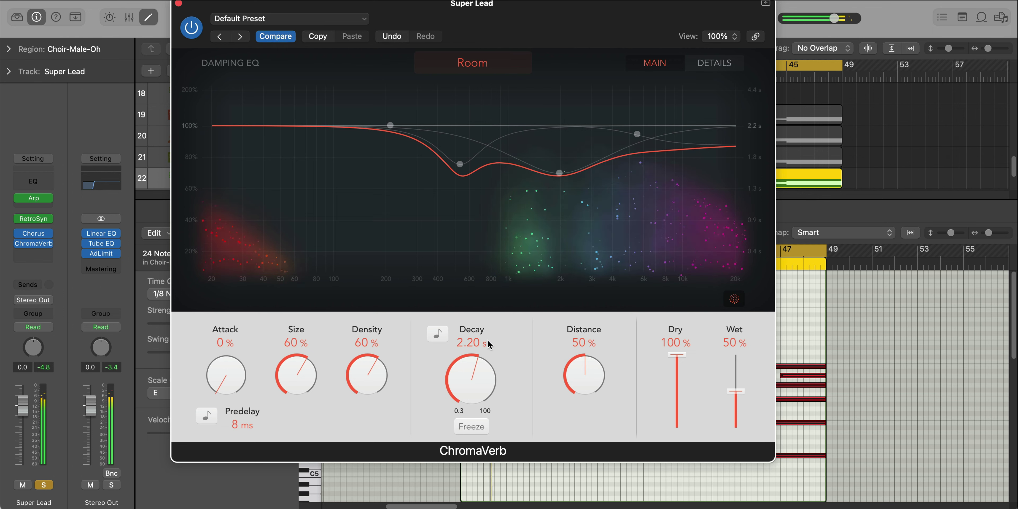
drag(735, 391, 737, 406)
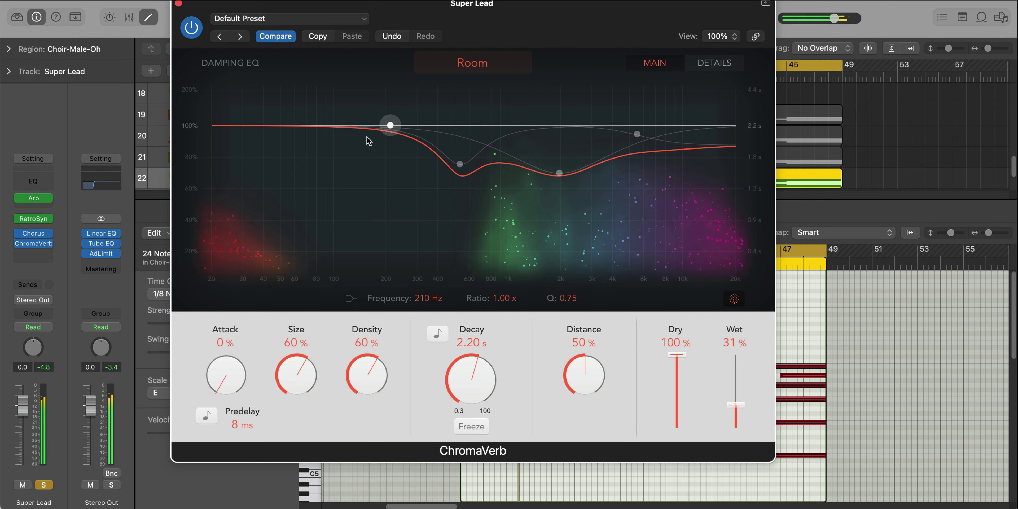
click(178, 4)
Add a Channel EQ to the Super Lead track with a high shelf cut of 6.2 dB at 4940 Hz
click(33, 181)
drag(806, 311, 764, 334)
key(space)
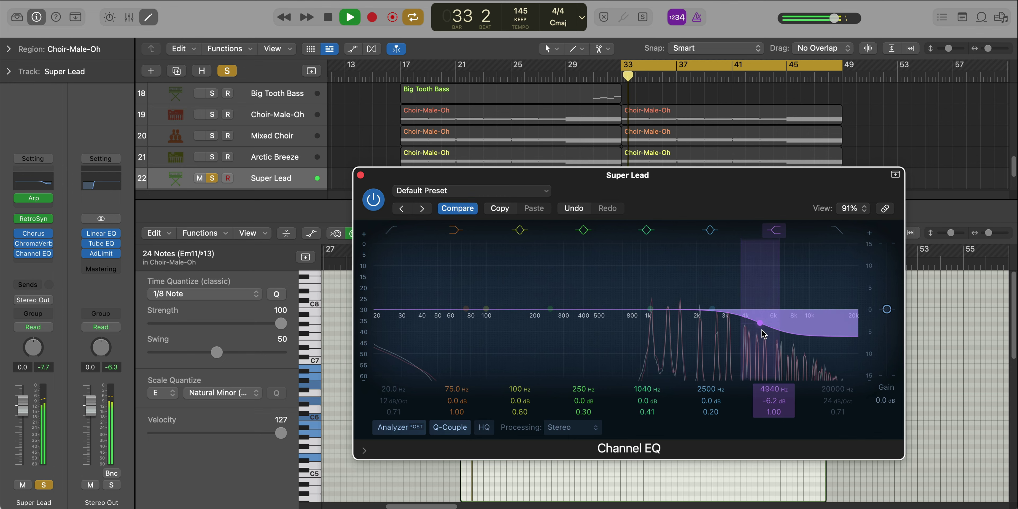
click(358, 174)
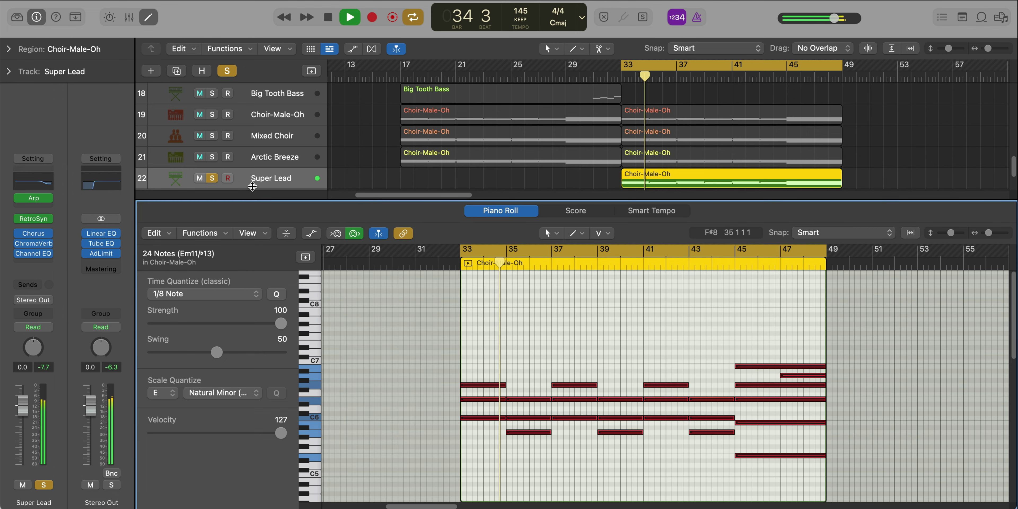
Close the Piano Roll and lower the Super Lead track's volume while it plays with the other tracks
key(e)
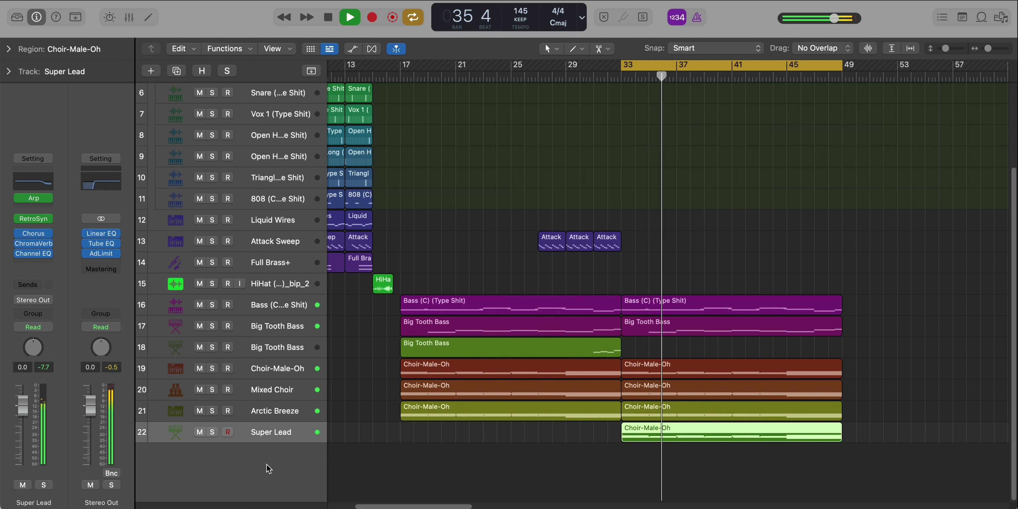
drag(23, 407, 23, 428)
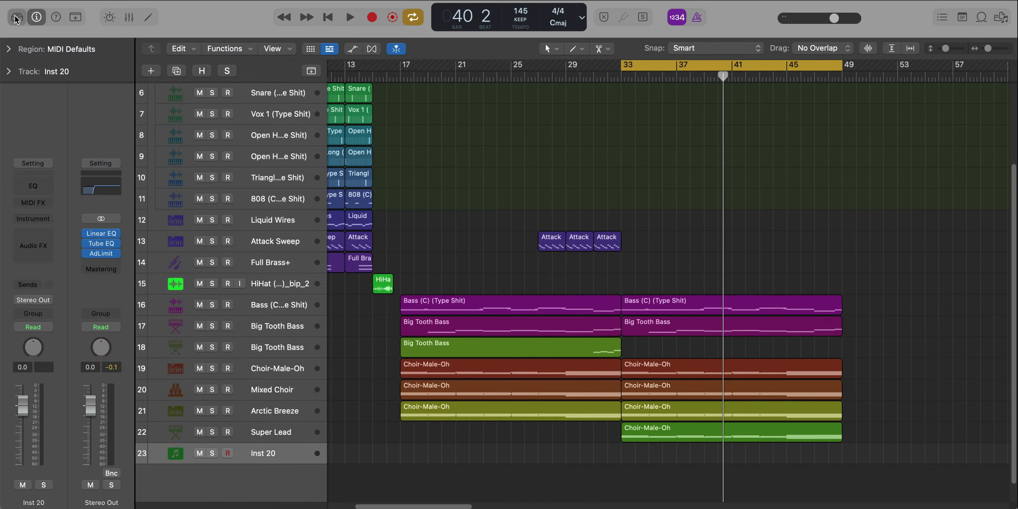
Load the Male Chamber Choir patch from the Orchestral Choir sounds on the new instrument track 23
key(y)
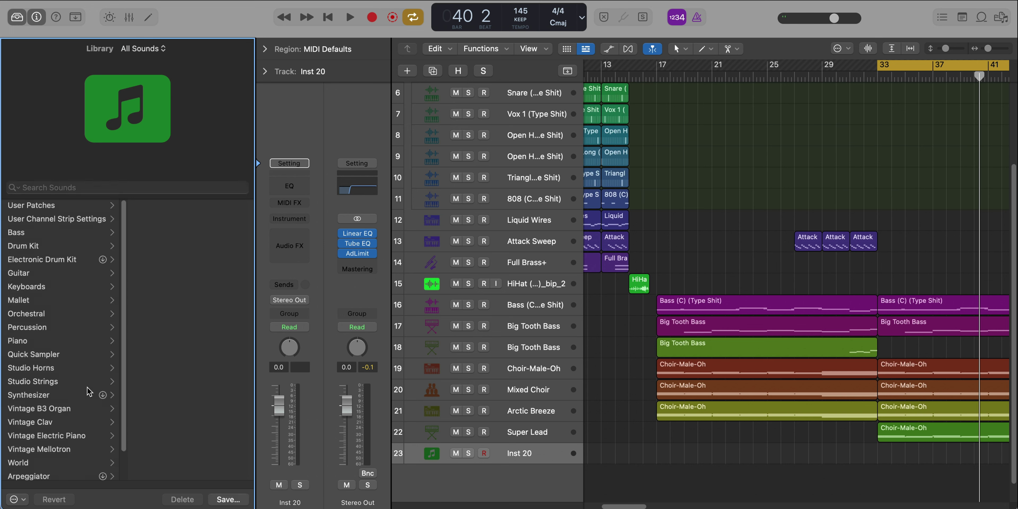
click(25, 314)
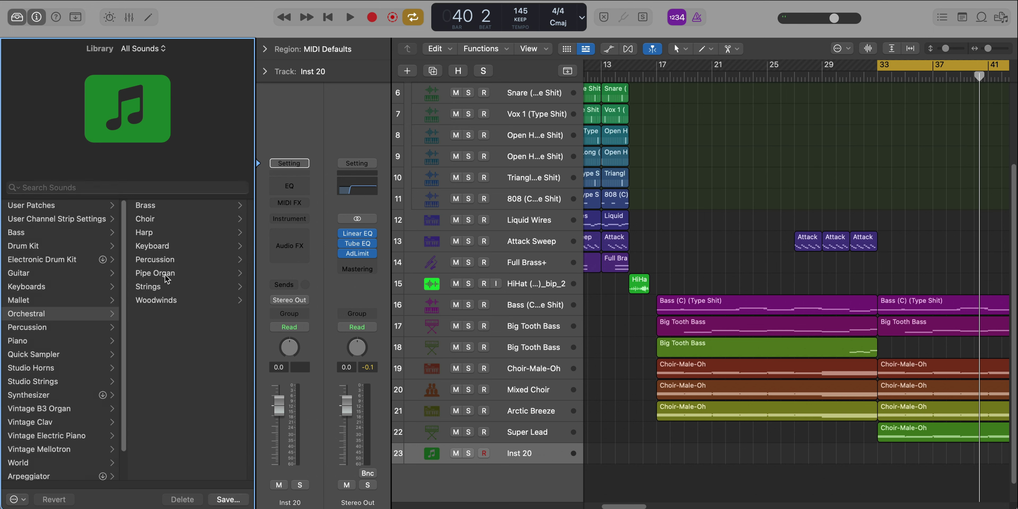
click(154, 222)
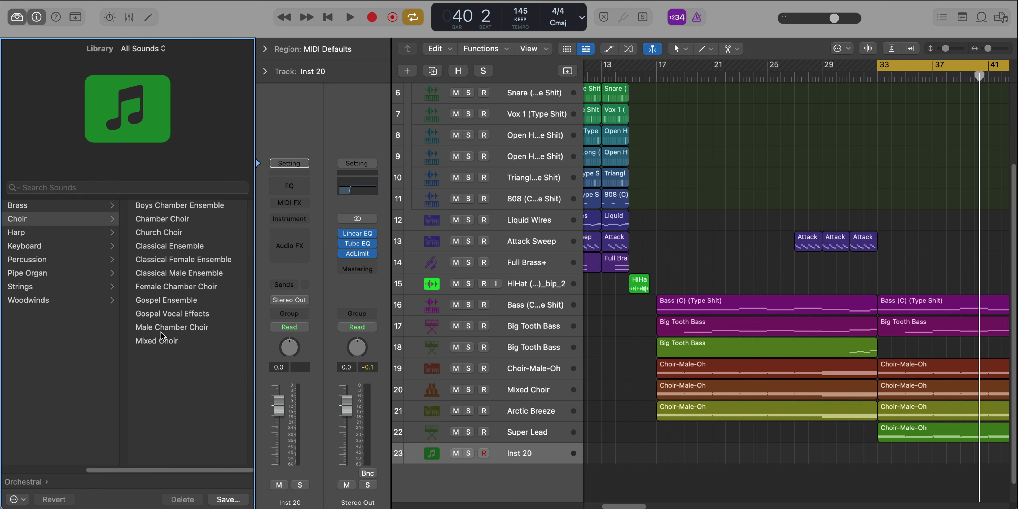
click(16, 18)
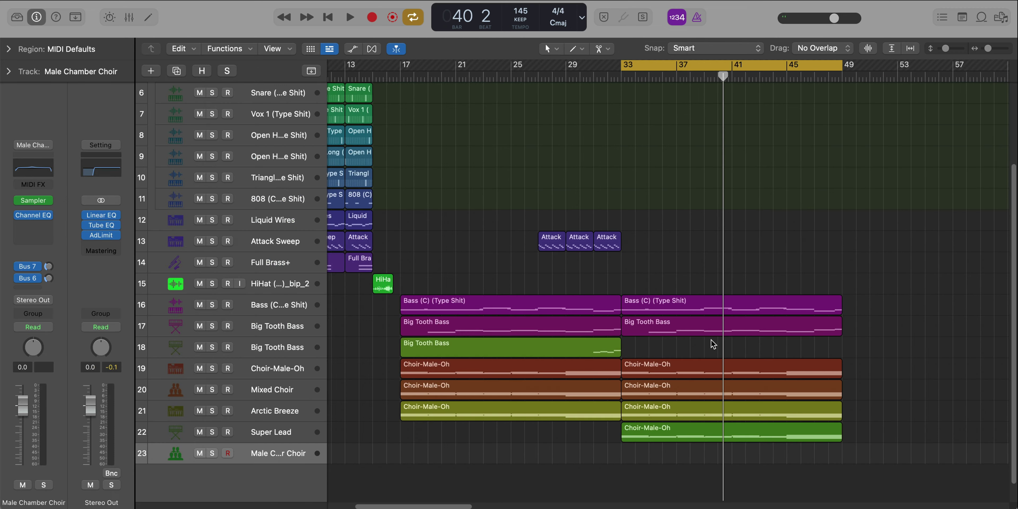
key(super+Down)
key(super+Down)
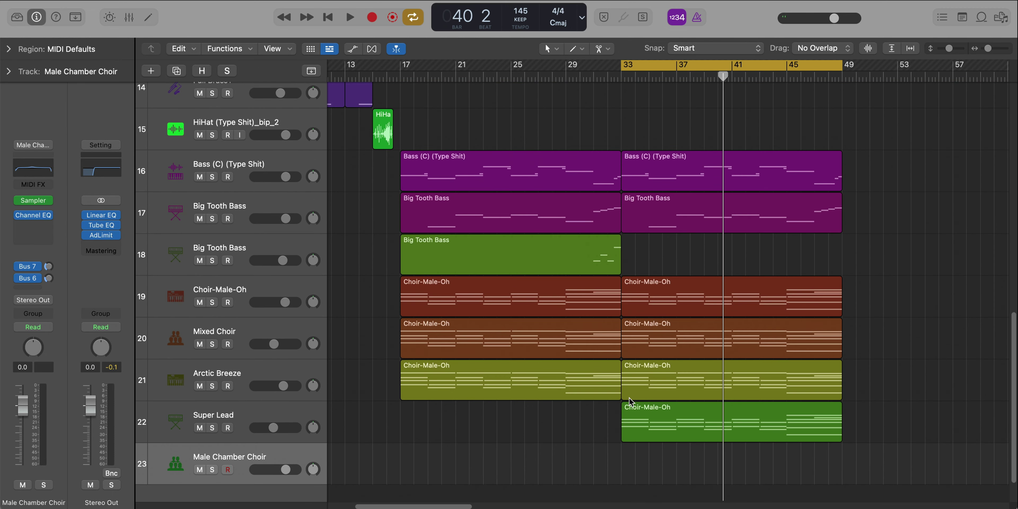
Copy the bar 33 Choir-Male-Oh region onto the Male Chamber Choir track, play it soloed and check its notes in the Piano Roll
click(720, 339)
drag(778, 421, 723, 489)
key(s)
key(space)
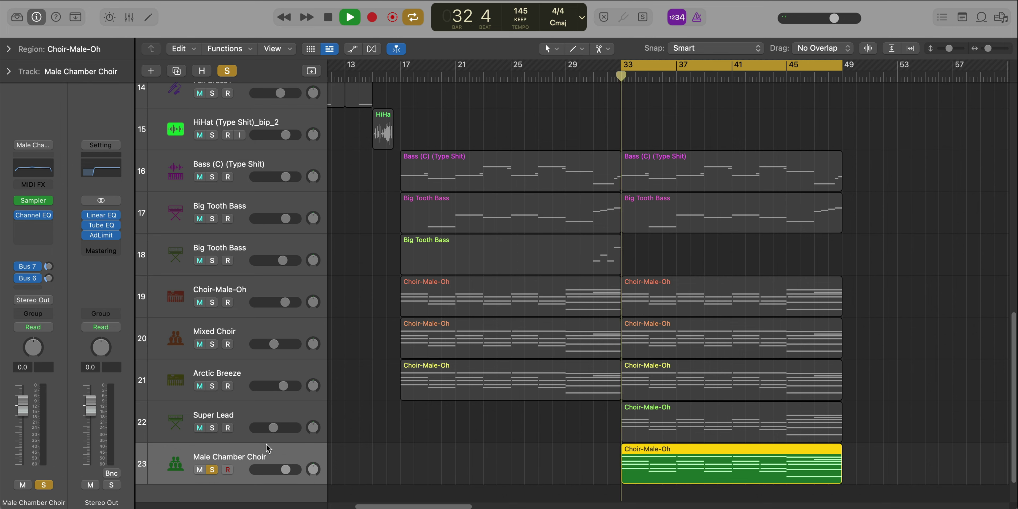
double_click(687, 468)
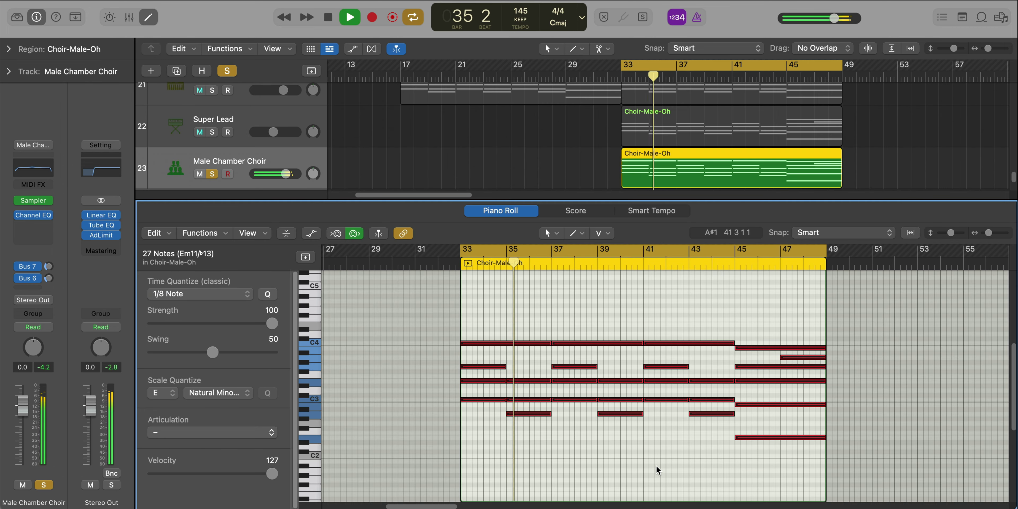
key(e)
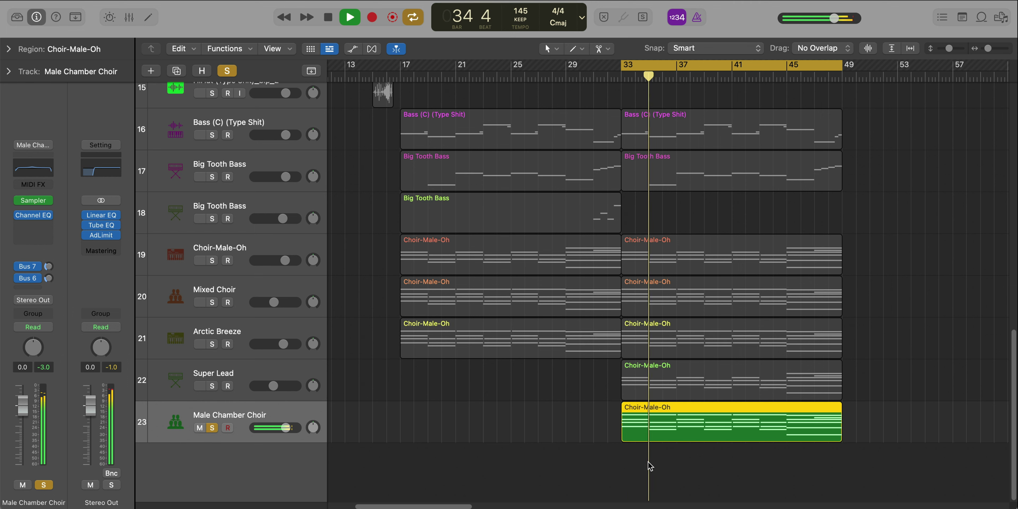
Take the Male Chamber Choir track out of solo and slightly lower its volume against the full mix
click(212, 428)
ctrl+alt+click(382, 413)
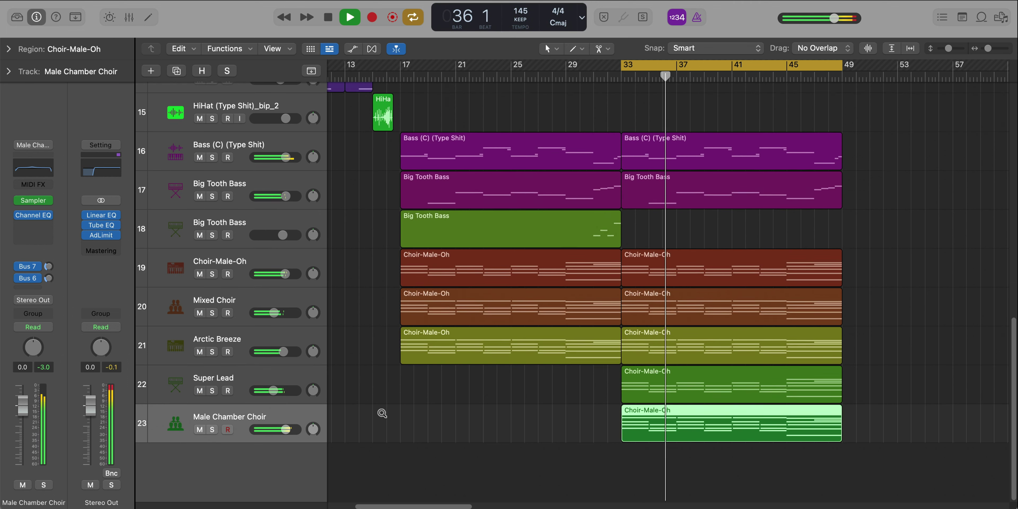
ctrl+alt+click(383, 413)
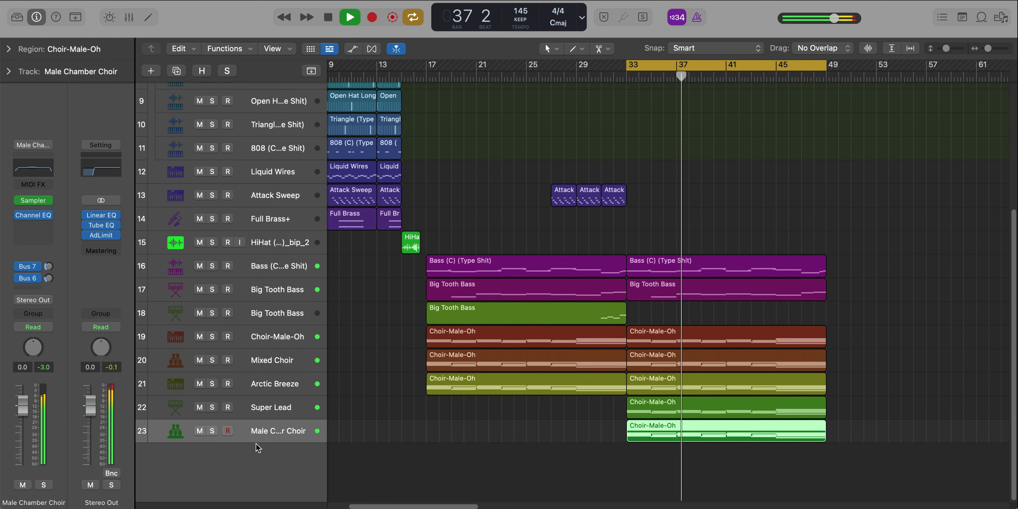
drag(23, 405, 23, 411)
Set the Super Lead track's volume to -9.4 dB while the bar 33 section plays
click(263, 413)
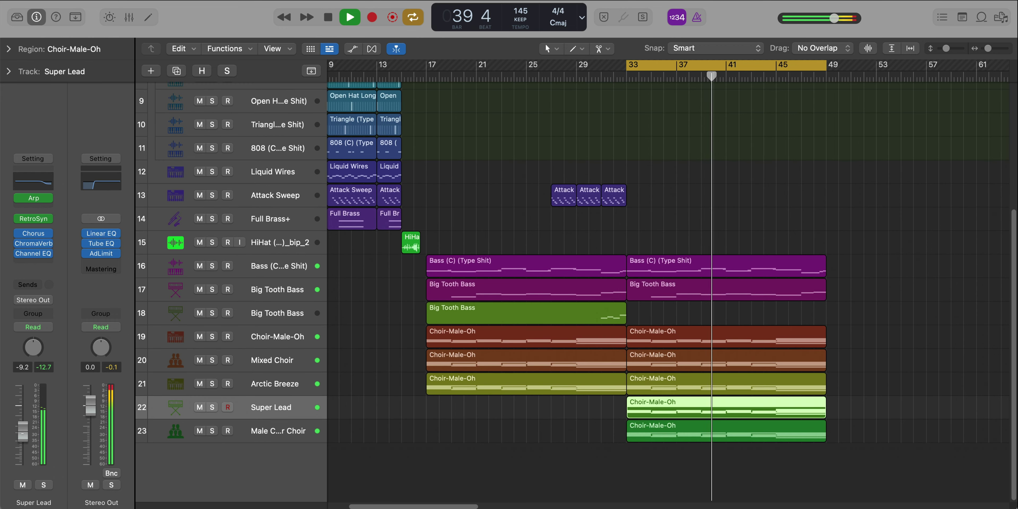
key(super+Up)
key(super+Left)
key(super+Left)
key(super+Left)
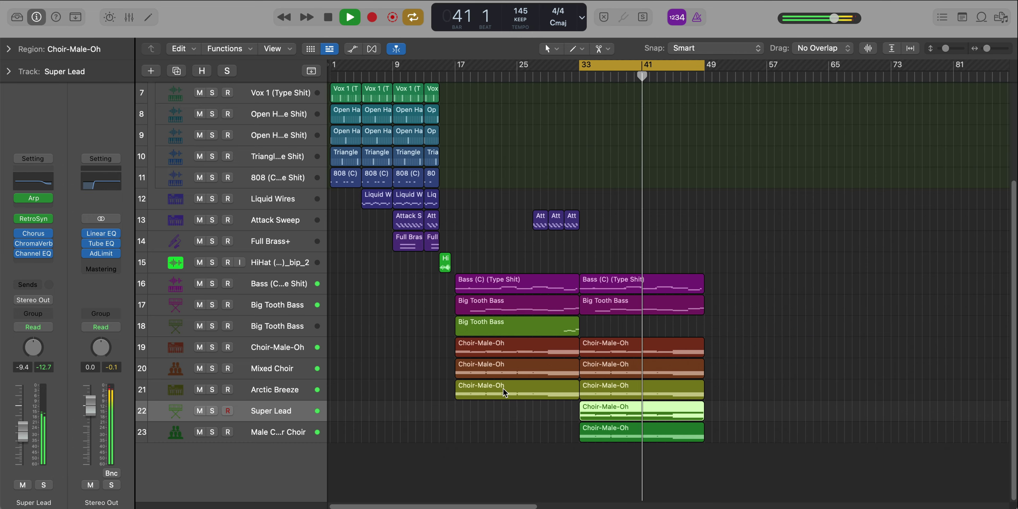
key(super+Down)
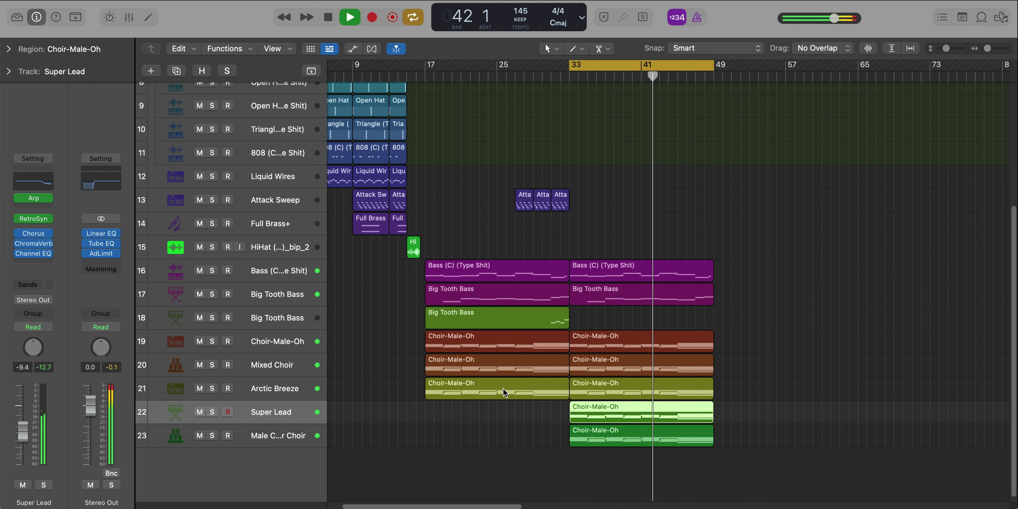
key(super+Up)
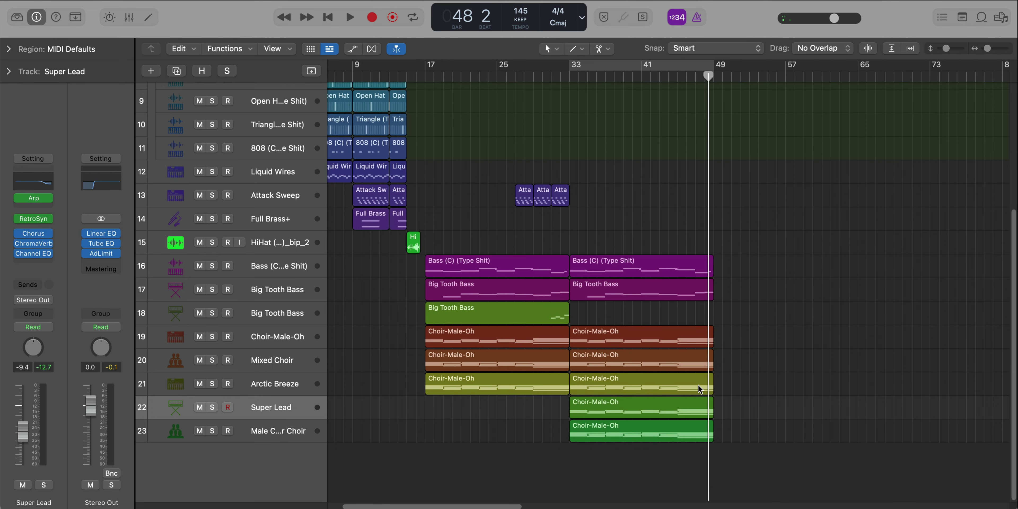
Extend the bar 33 Choir-Male-Oh regions on tracks 19 to 23 to bar 55 and lengthen track 19's final notes to match
drag(736, 344, 767, 432)
click(810, 418)
double_click(743, 345)
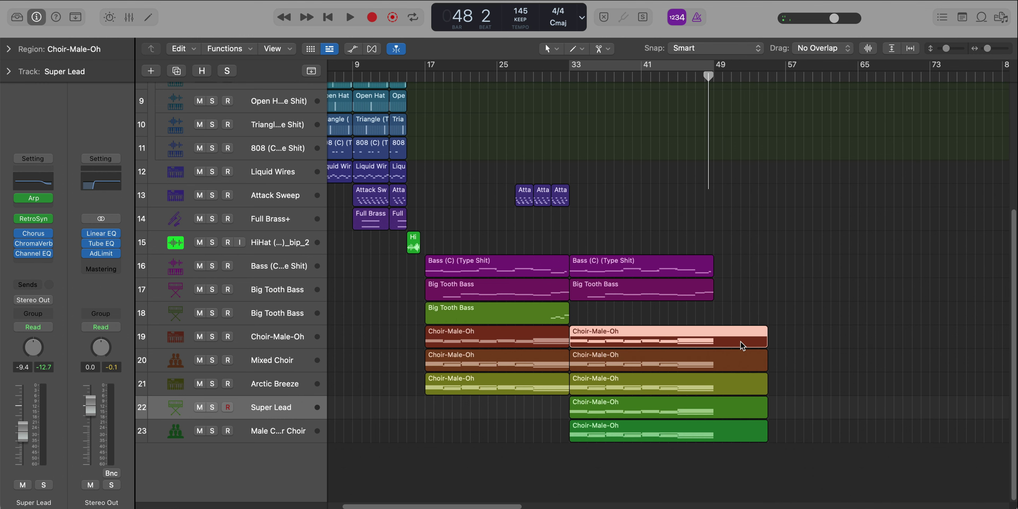
drag(805, 344, 949, 460)
key(p)
Lengthen the six final chord notes in the Mixed Choir region by six bars, to bar 55
double_click(724, 355)
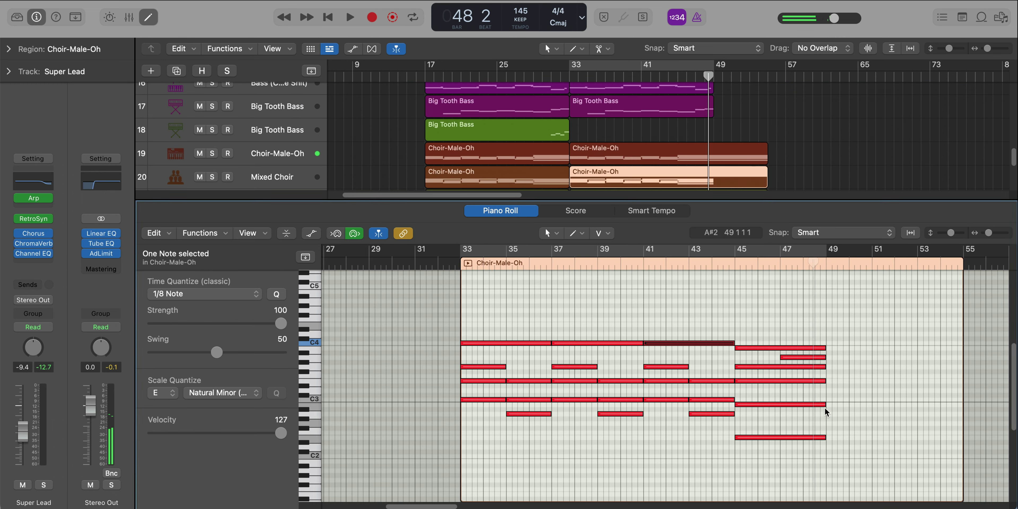
drag(834, 342, 969, 441)
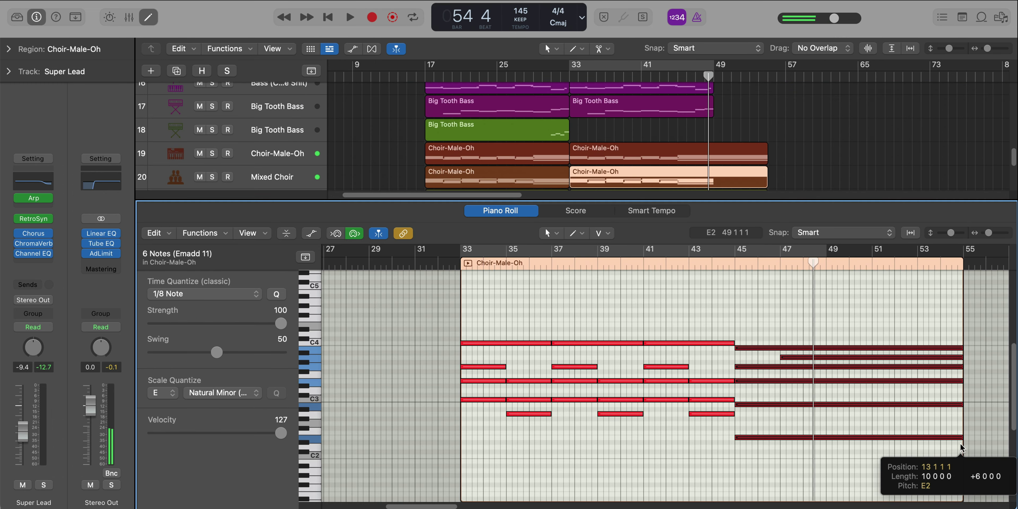
key(x)
key(x)
Lengthen the final chord notes in the Arctic Breeze and Male Chamber Choir regions to bar 55
drag(779, 380, 727, 441)
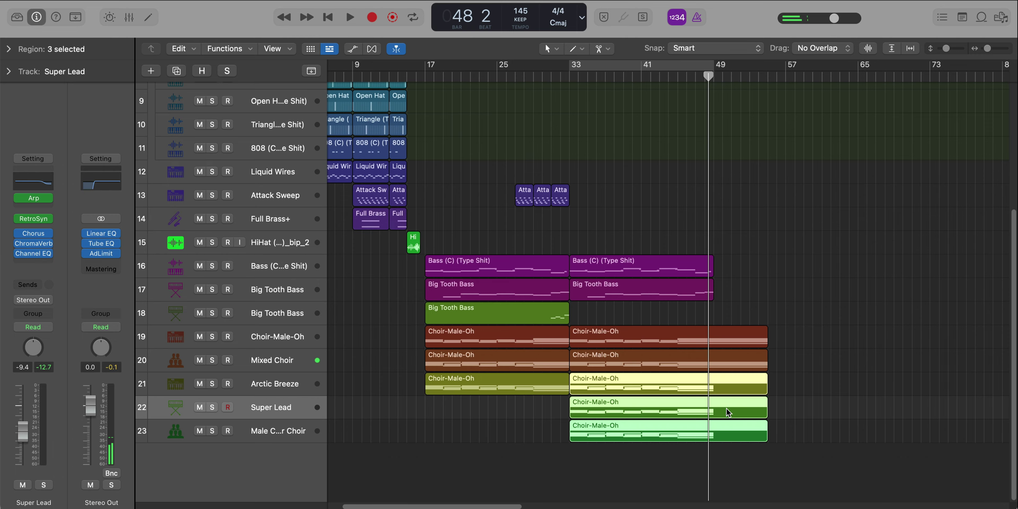
key(p)
drag(849, 334, 735, 466)
drag(829, 437, 1004, 449)
key(x)
key(x)
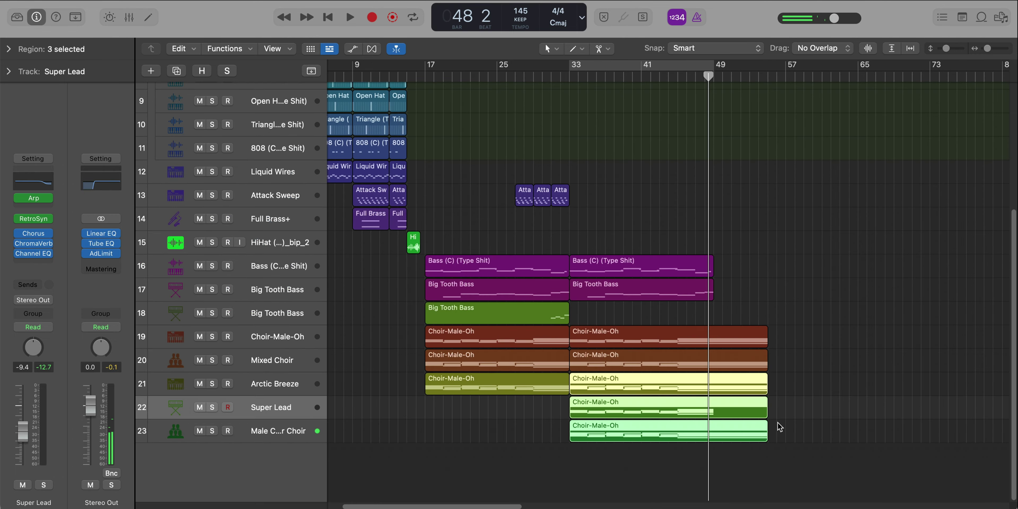
Check the final chord notes of the Super Lead region in the Piano Roll
click(726, 418)
key(p)
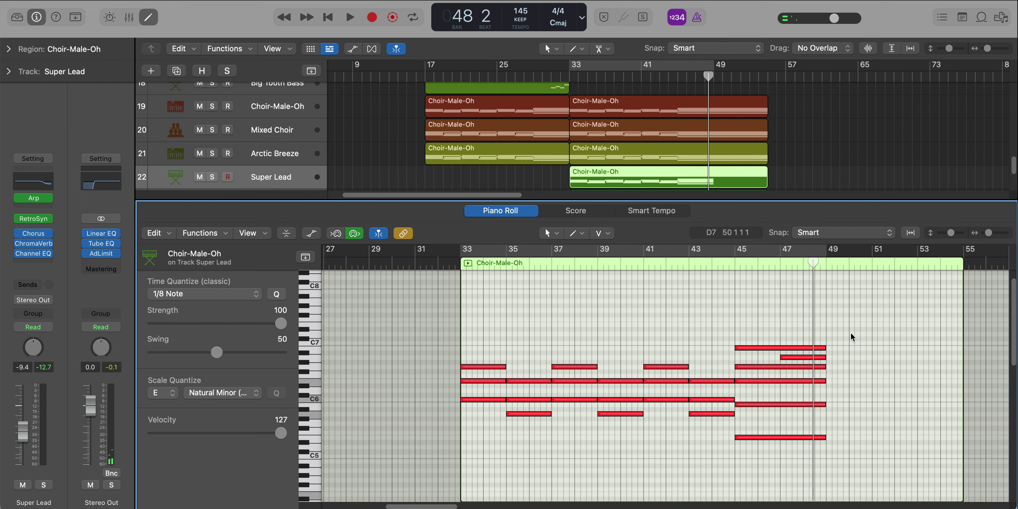
drag(851, 335, 958, 449)
key(p)
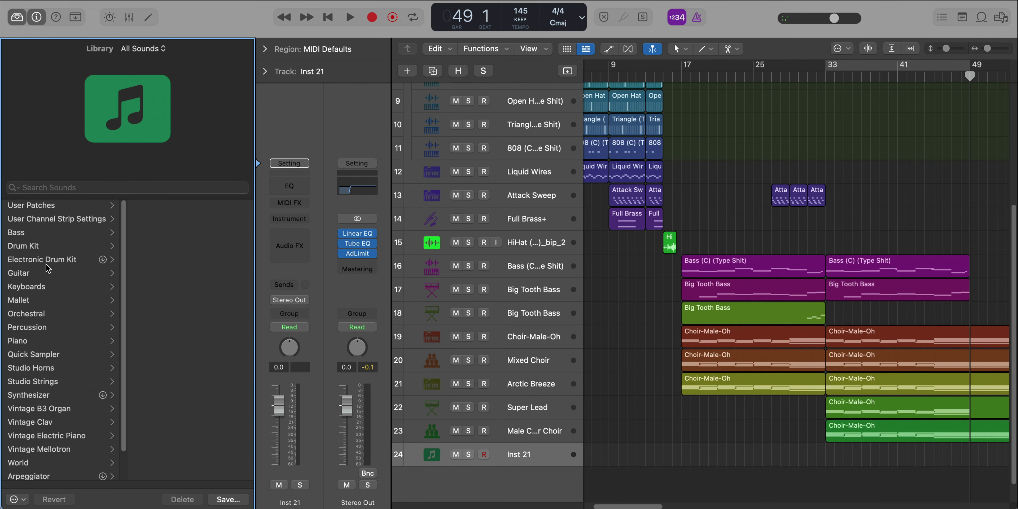
Load the 808 Liam Payne - Strip That Down patch from Mogul Presets Expansion 2 on a new instrument track 24
click(21, 215)
click(47, 207)
click(154, 249)
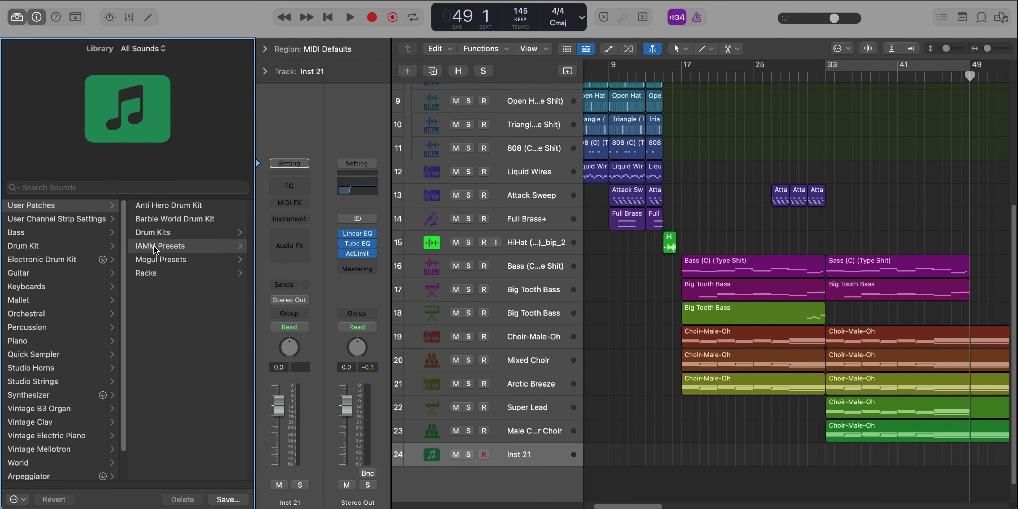
click(79, 264)
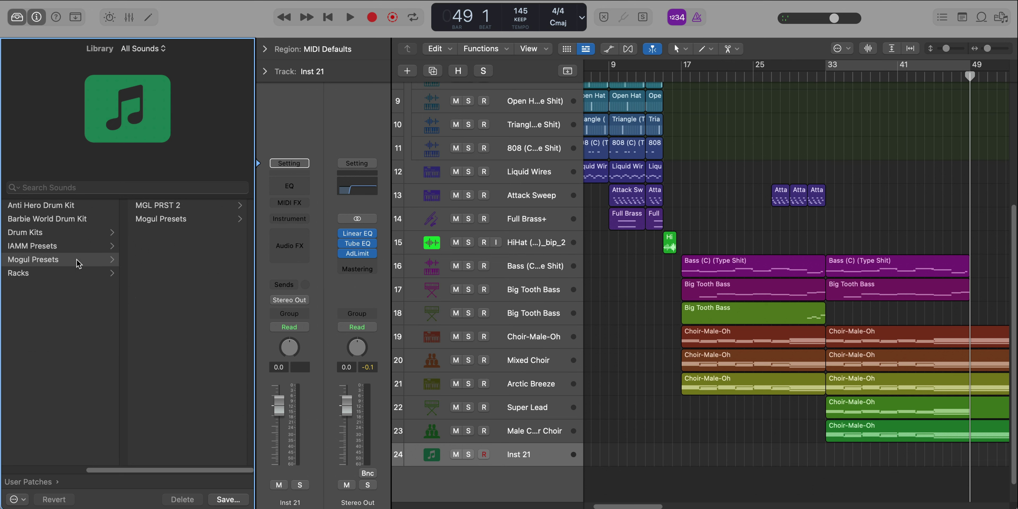
click(166, 219)
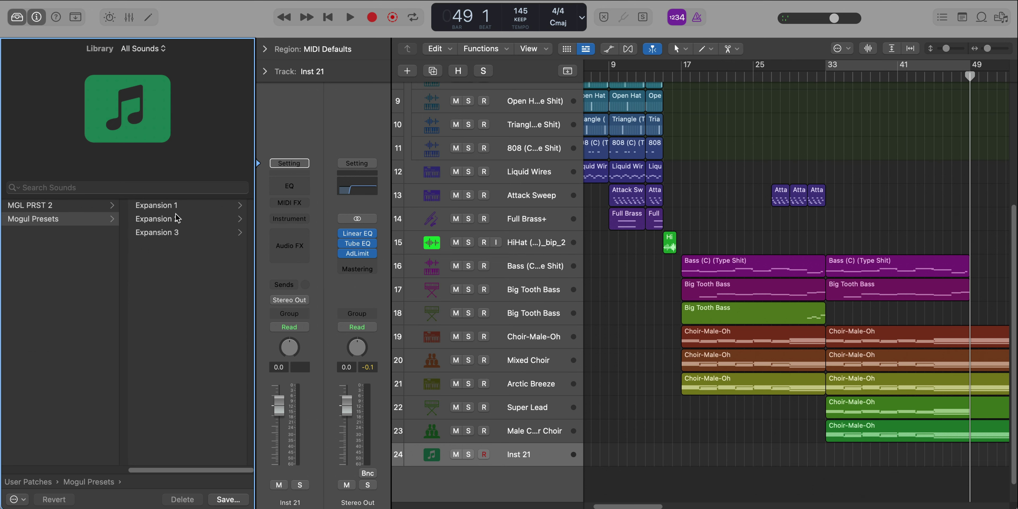
click(176, 219)
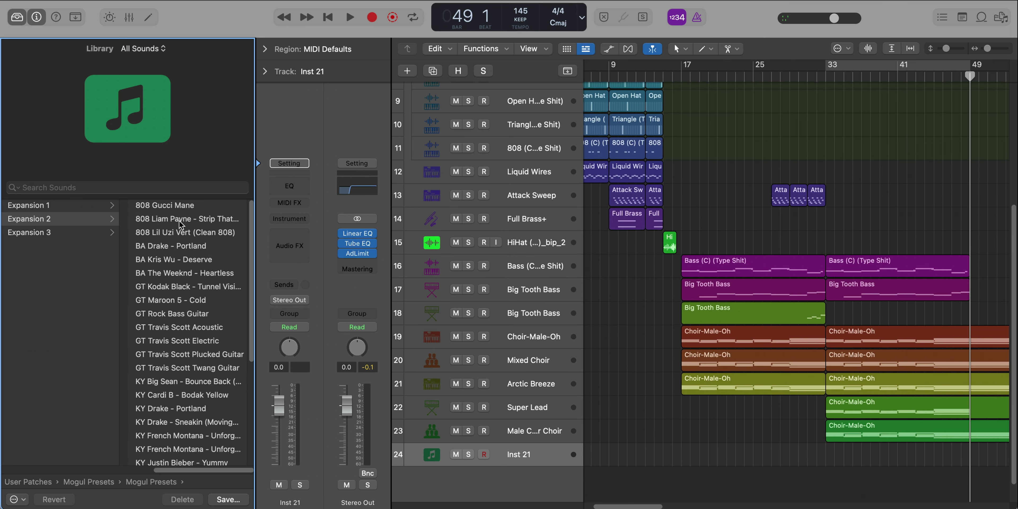
click(180, 223)
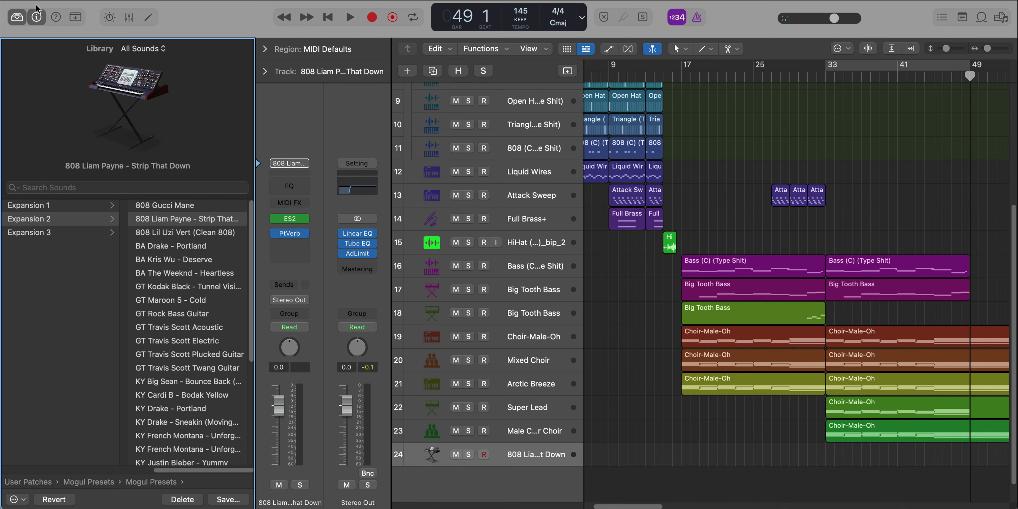
click(20, 19)
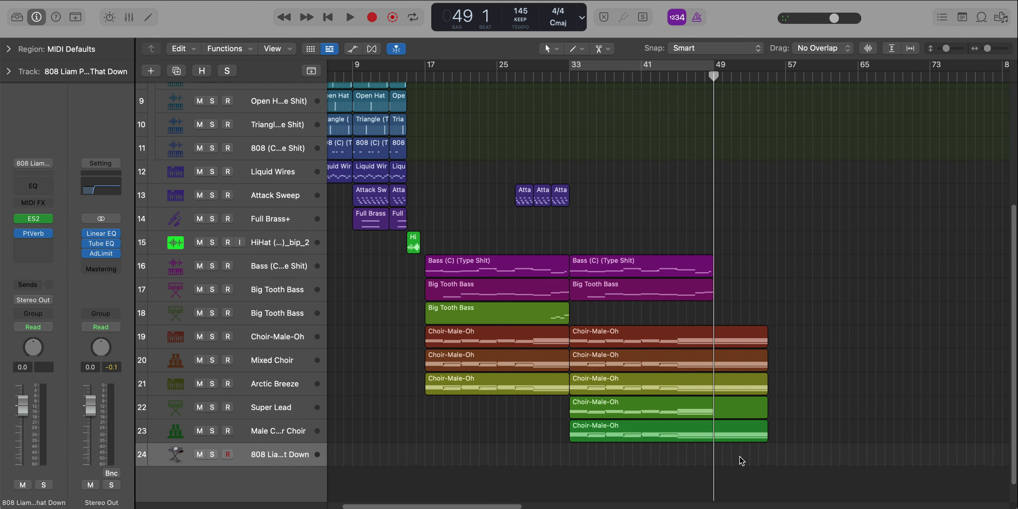
Create an 808 Liam Payne region from bar 49 to 55 with a half-bar F#1 note and an octave-higher copy on beat 3
drag(719, 458, 768, 458)
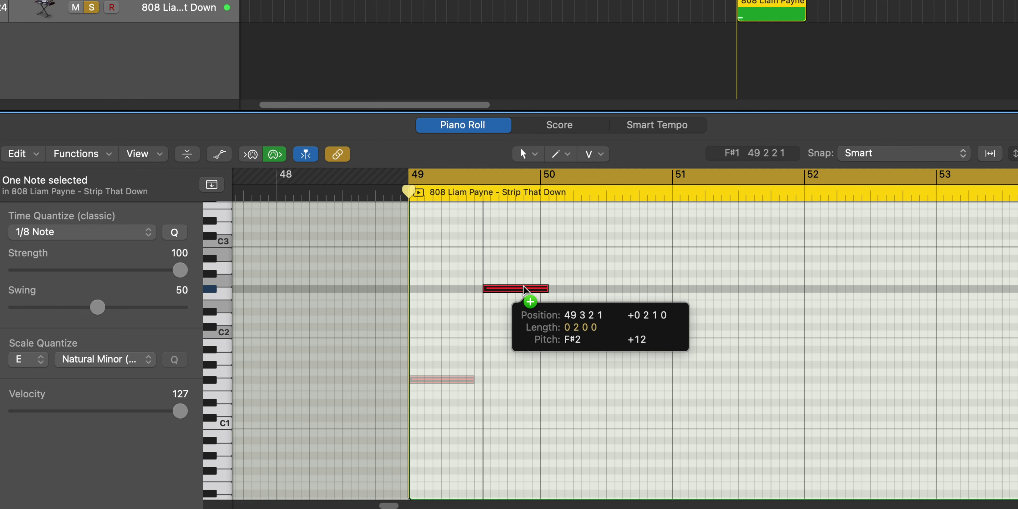
drag(525, 291, 516, 289)
key(space)
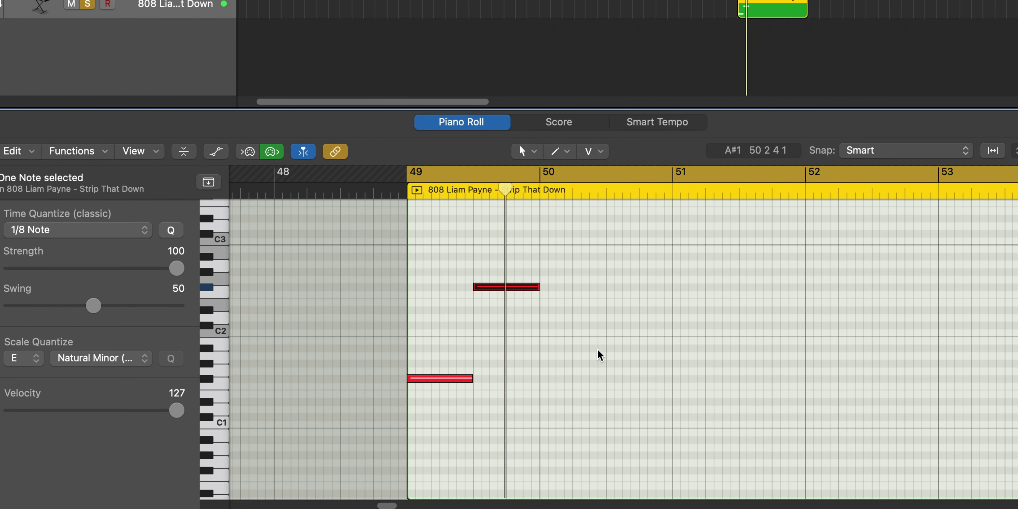
Transpose both 808 notes in bar 49 down one octave during playback
drag(602, 394, 418, 265)
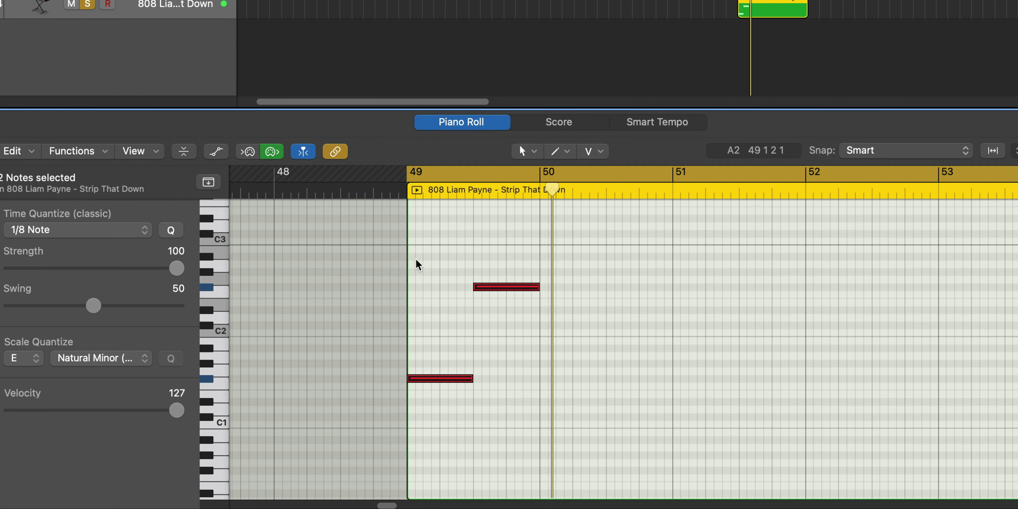
key(shift+alt+Down)
scroll(609, 348, down, 4)
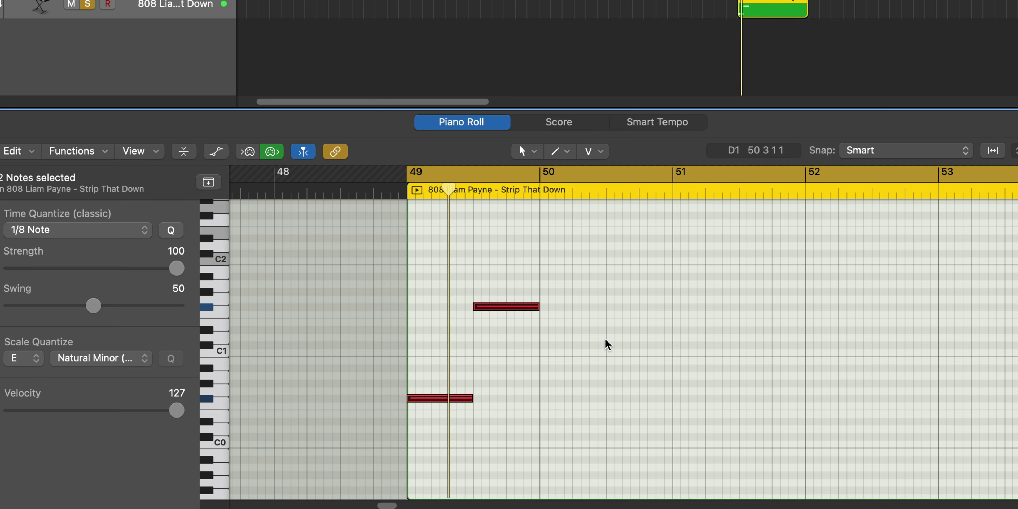
Copy the two 808 notes to bar 50 two semitones lower and repeat the two-bar pattern up to bar 55
scroll(606, 337, down, 3)
drag(634, 404, 445, 264)
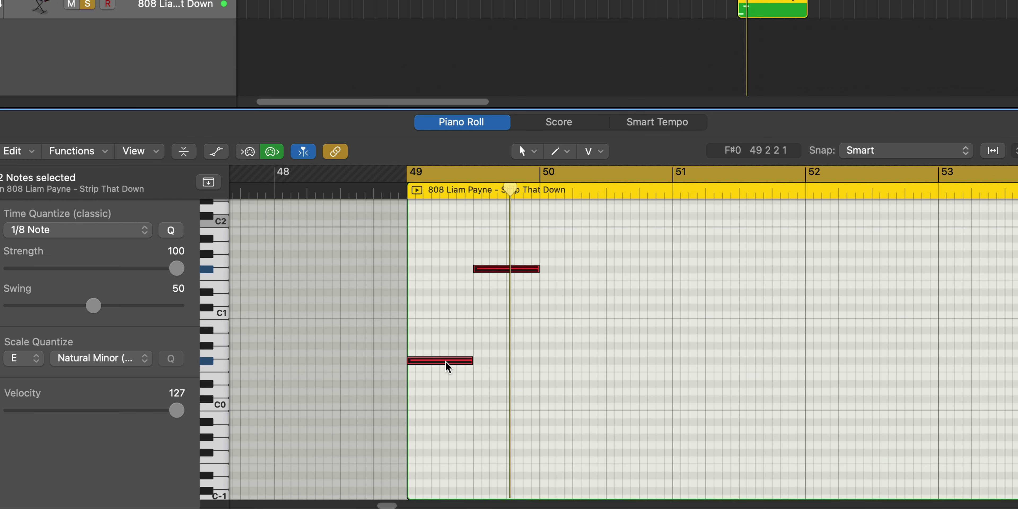
drag(442, 361, 581, 379)
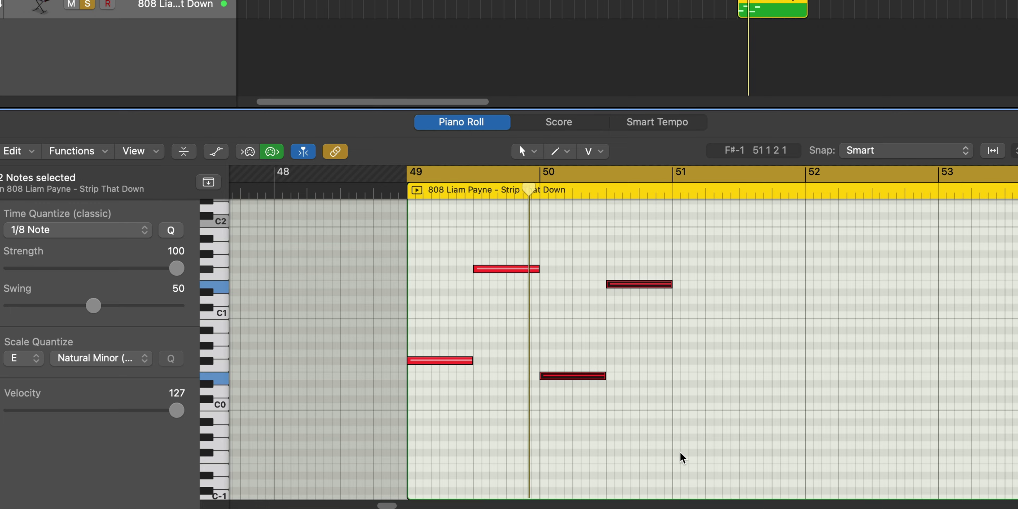
drag(742, 442, 719, 419)
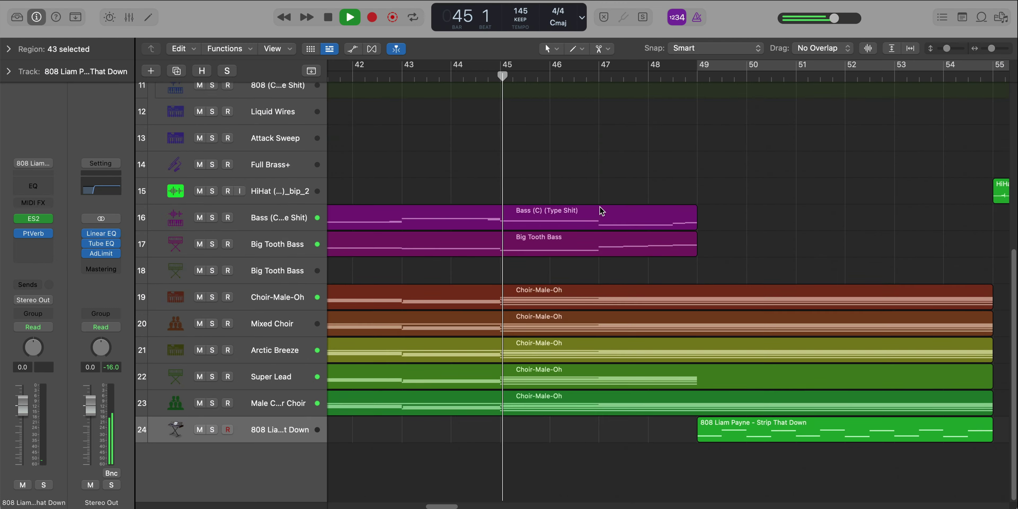
Copy the opening section's regions on tracks 2 to 14 so the copies start at bar 57
key(z)
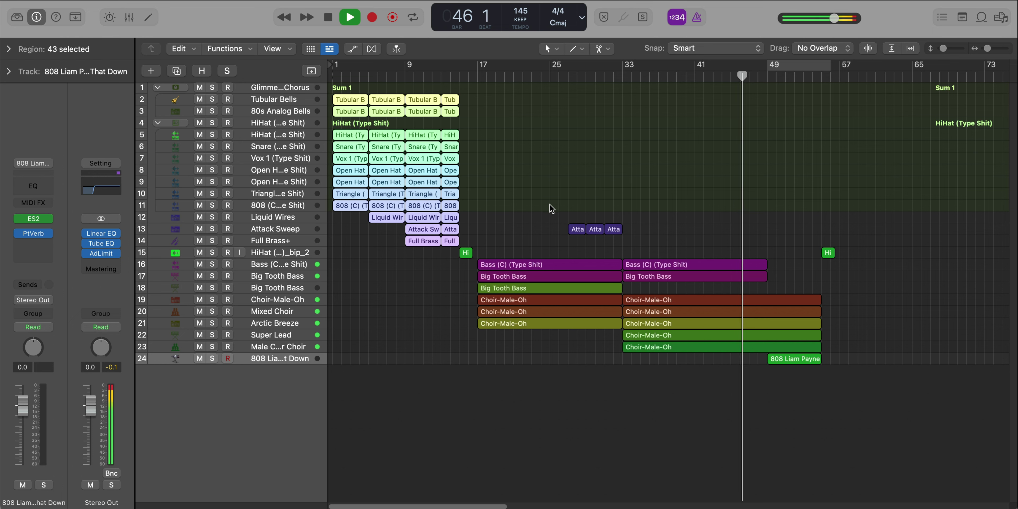
drag(471, 241, 848, 106)
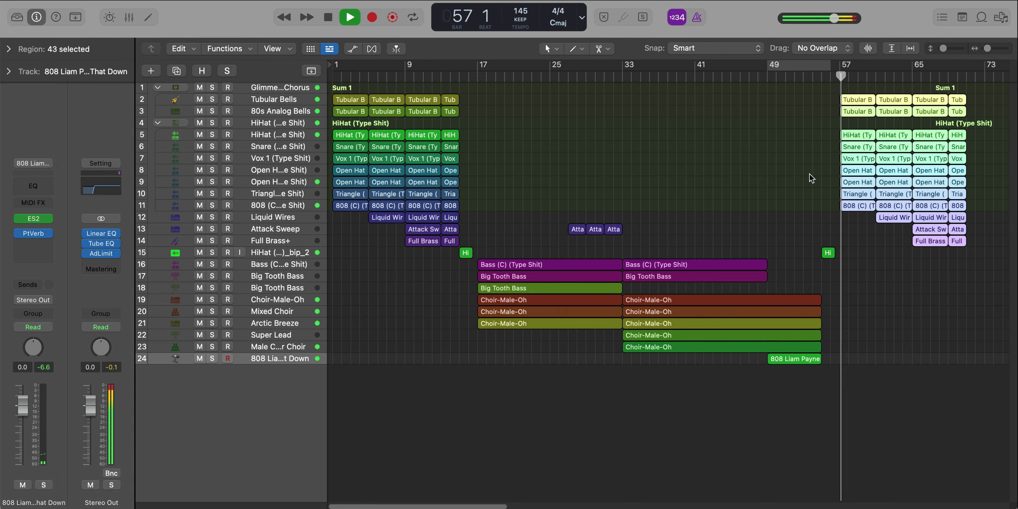
click(884, 395)
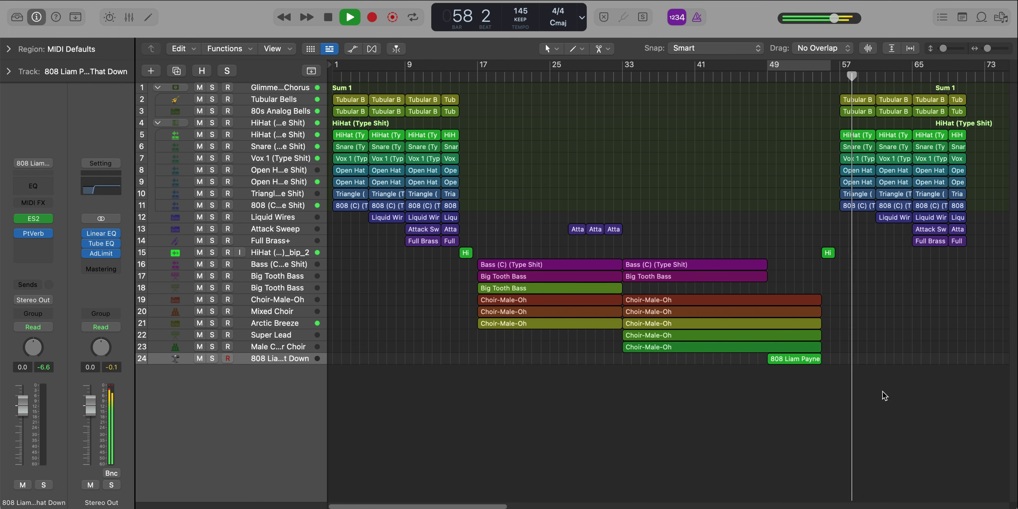